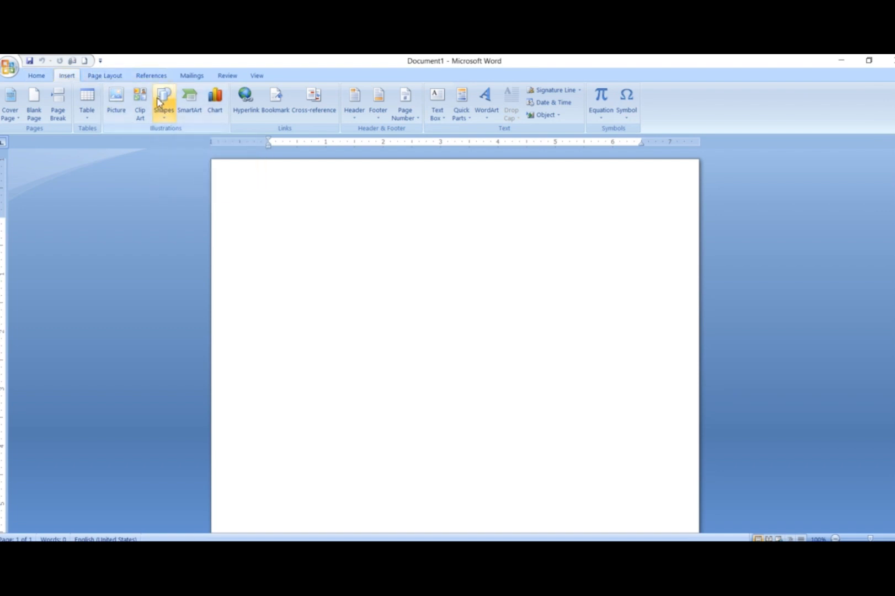
Step: Apply the Narrow margin preset to the blank document
click(120, 75)
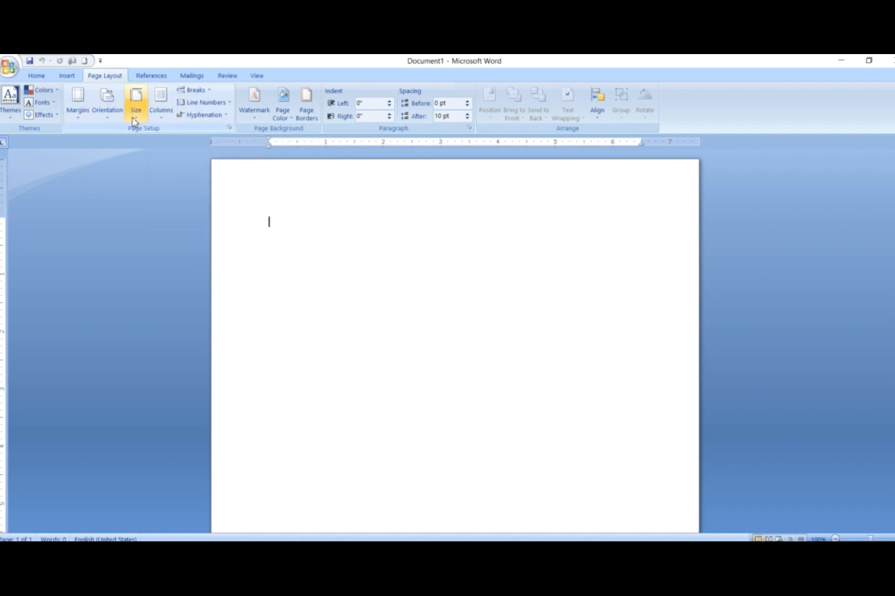
click(110, 118)
click(85, 117)
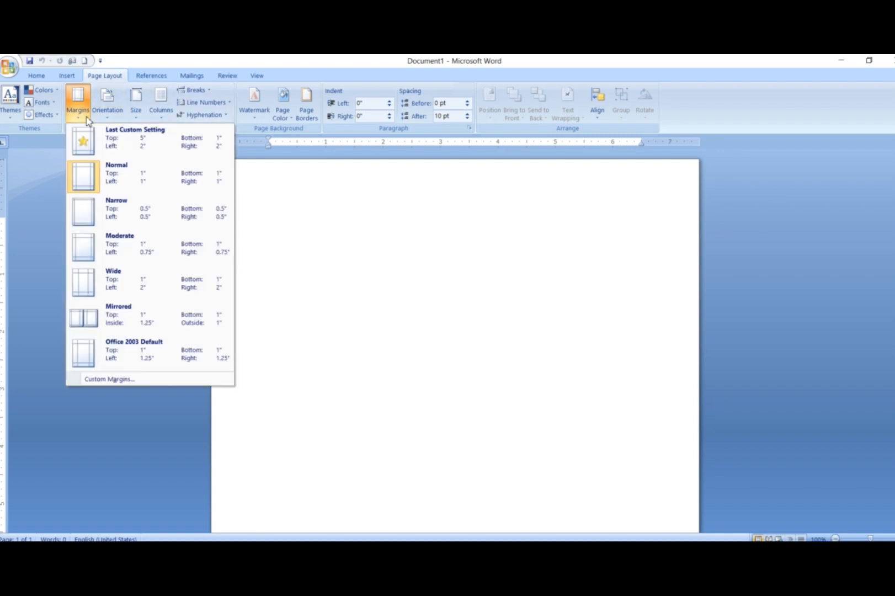
click(100, 208)
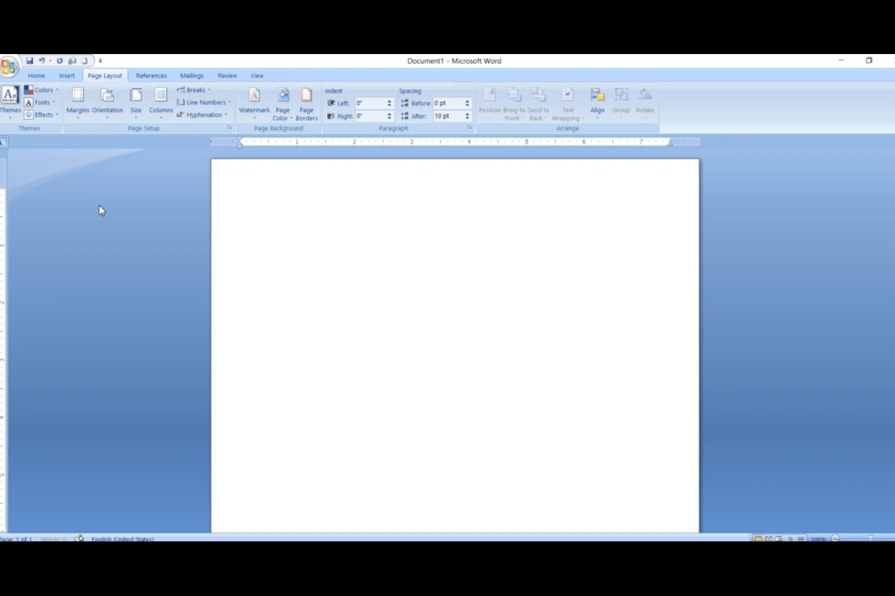
Step: Set custom page margins of 0.3" for top, bottom, left and right across the whole document
click(78, 120)
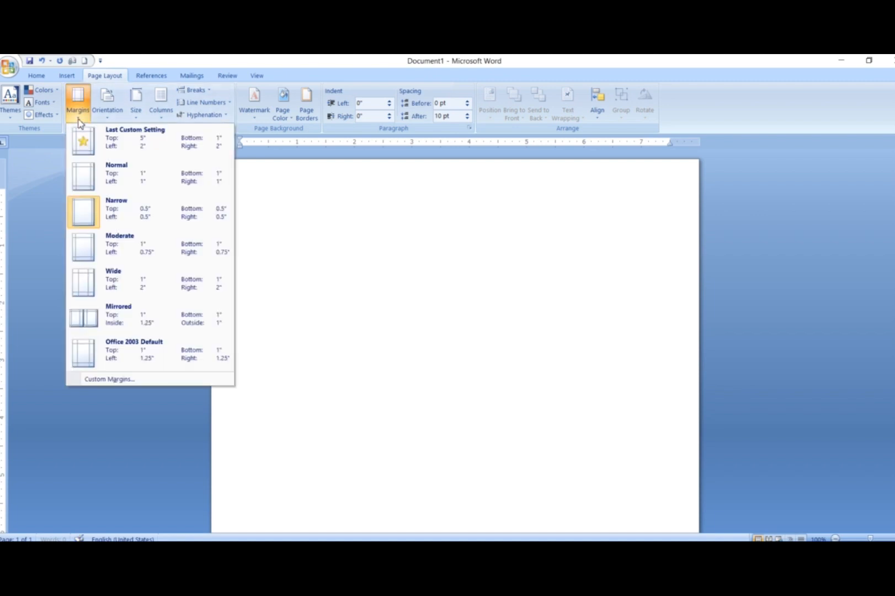
click(110, 379)
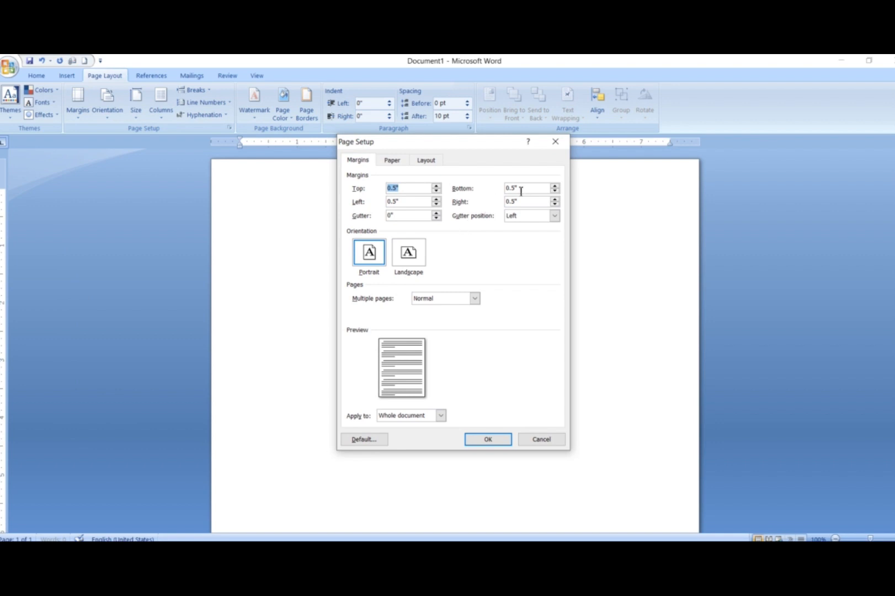
click(436, 186)
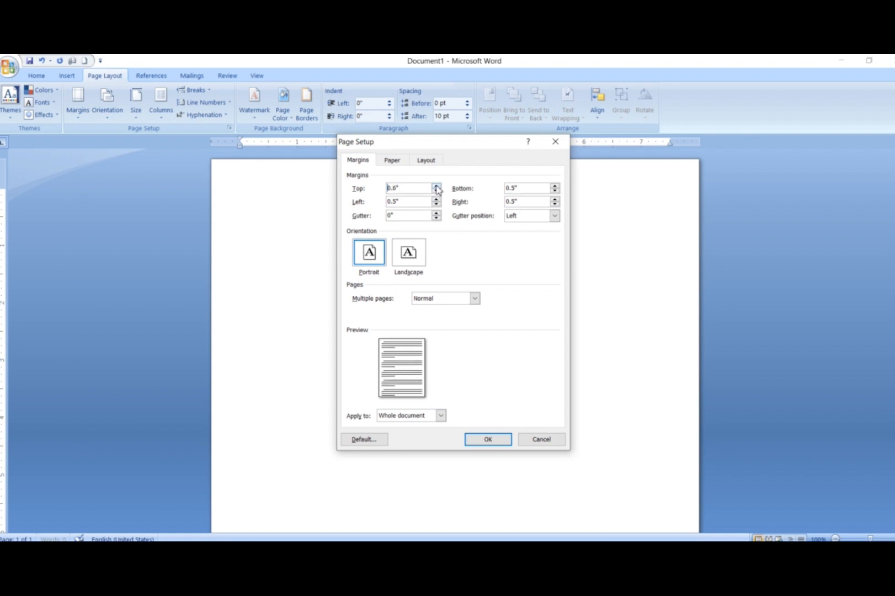
click(436, 190)
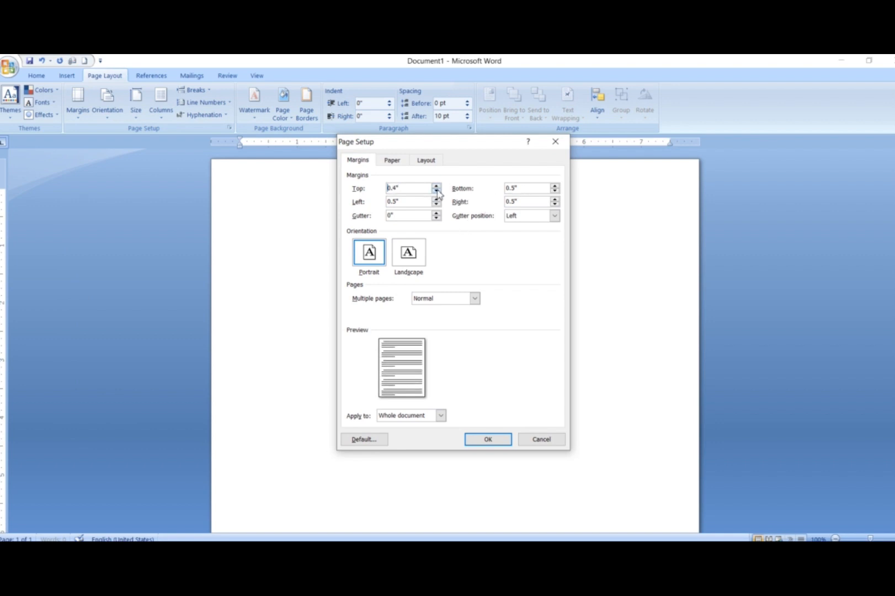
click(436, 190)
click(436, 190)
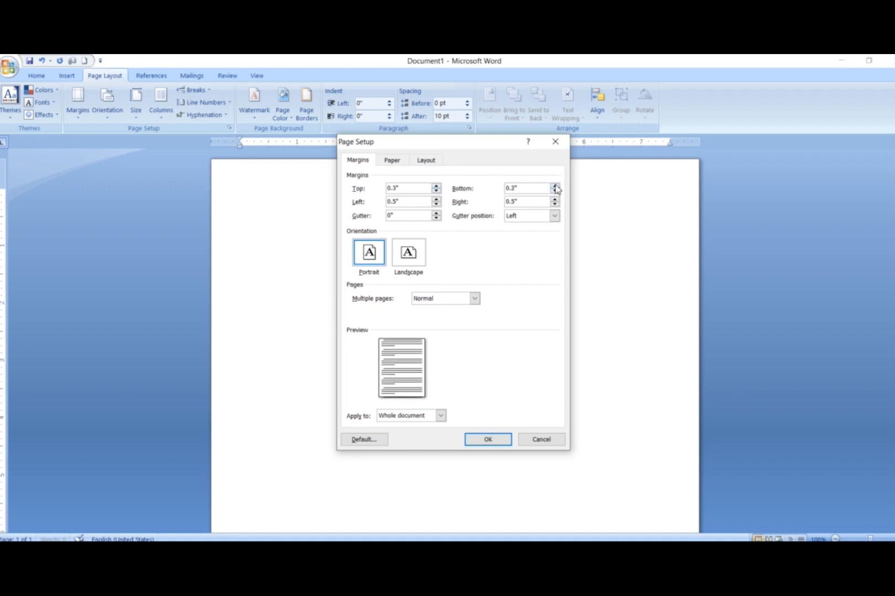
click(555, 187)
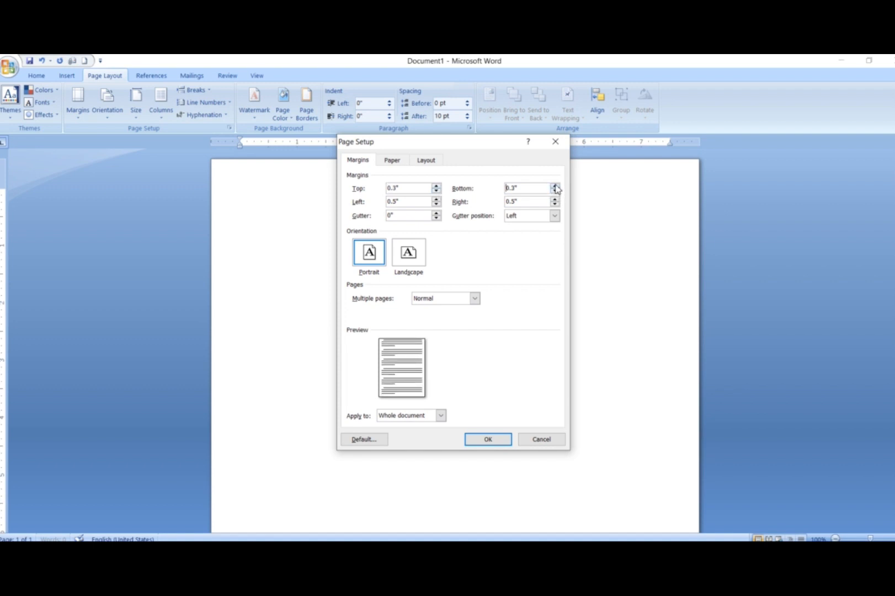
click(436, 204)
click(436, 204)
click(488, 438)
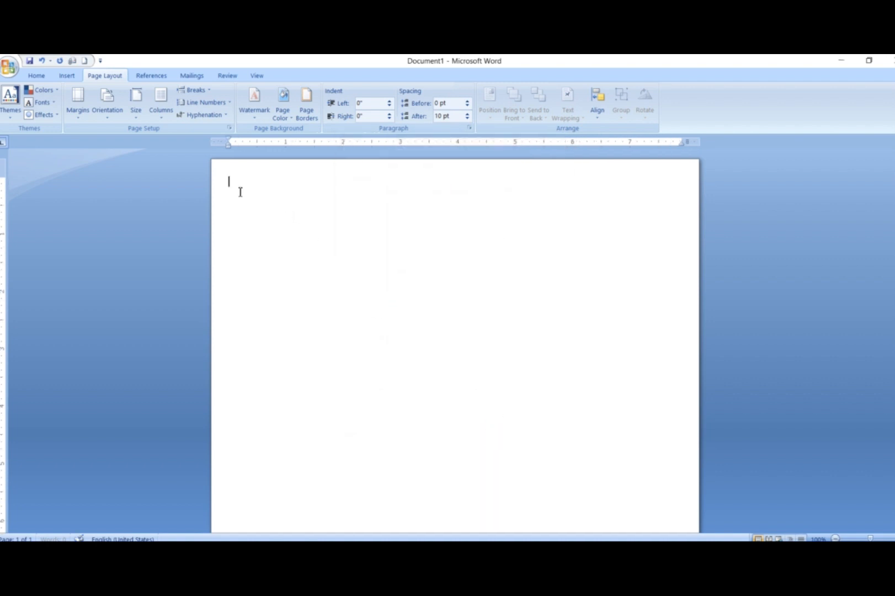
Step: Draw a rectangle about 8.26" wide and 10.79" high covering nearly the whole page
click(66, 76)
click(163, 113)
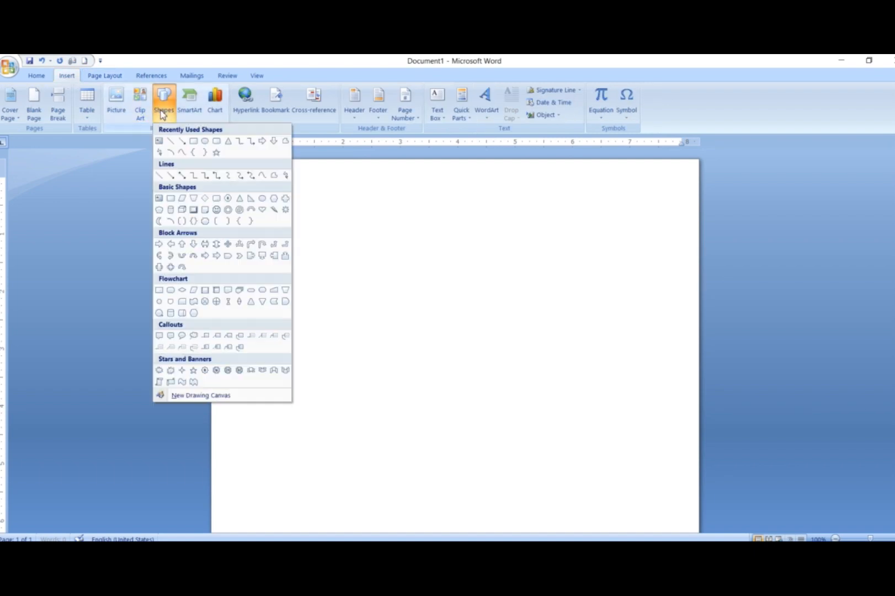
click(194, 141)
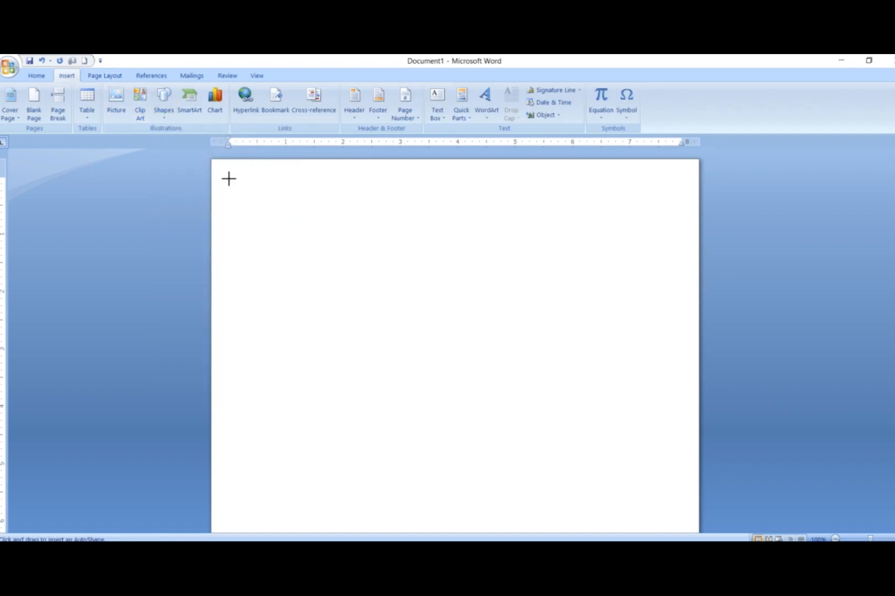
mouse_move(221, 168)
mouse_down()
mouse_move(335, 302)
mouse_move(589, 471)
mouse_move(618, 503)
mouse_move(679, 535)
mouse_move(694, 517)
mouse_up()
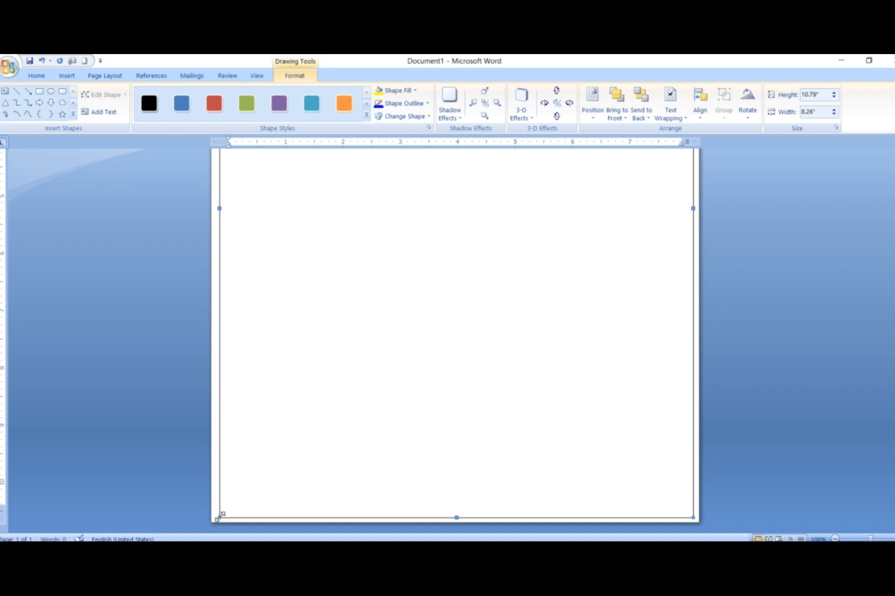
Step: Stretch the rectangle towards the page edges to about 8.46" by 10.88" and apply the light red vertical-gradient shape style
drag(218, 516, 213, 517)
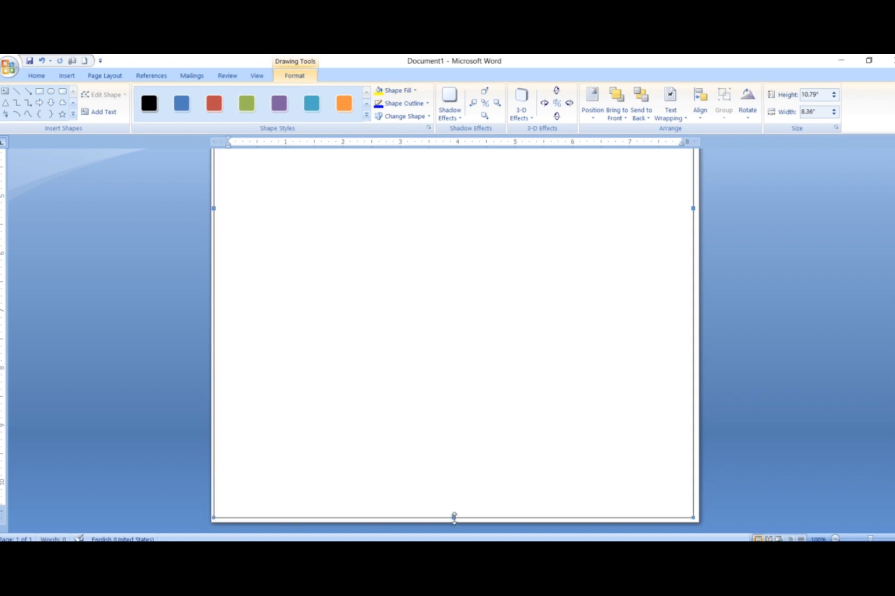
drag(455, 517, 456, 518)
drag(694, 517, 699, 519)
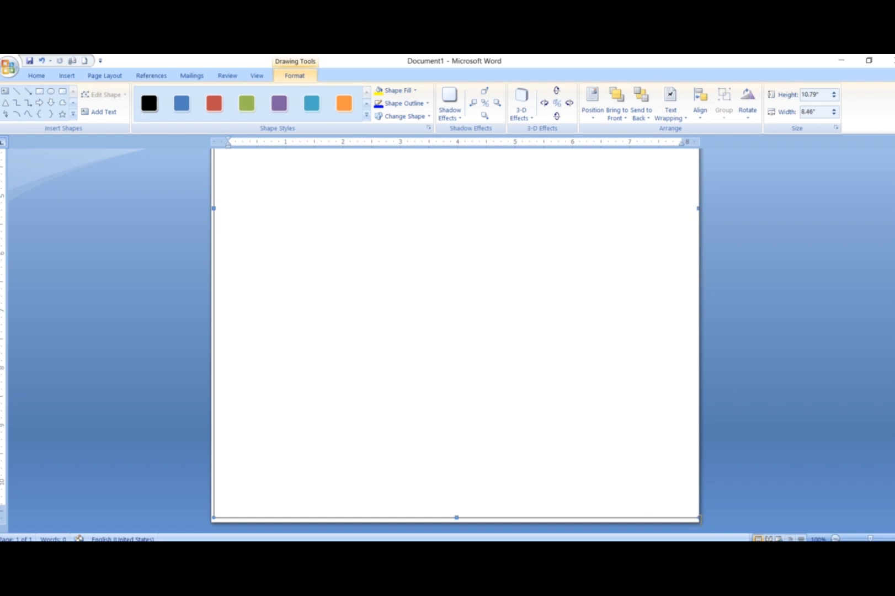
scroll(891, 243, up, 5)
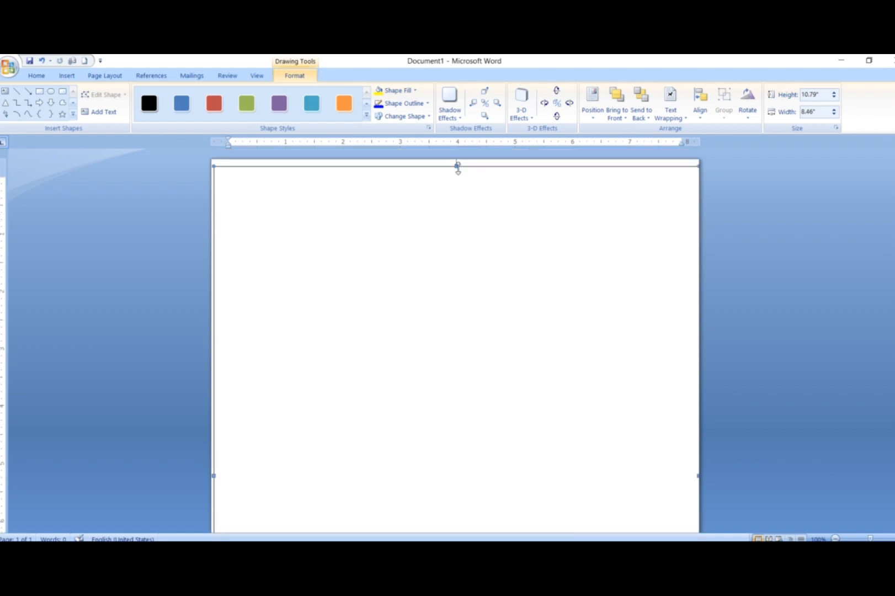
drag(458, 165, 458, 160)
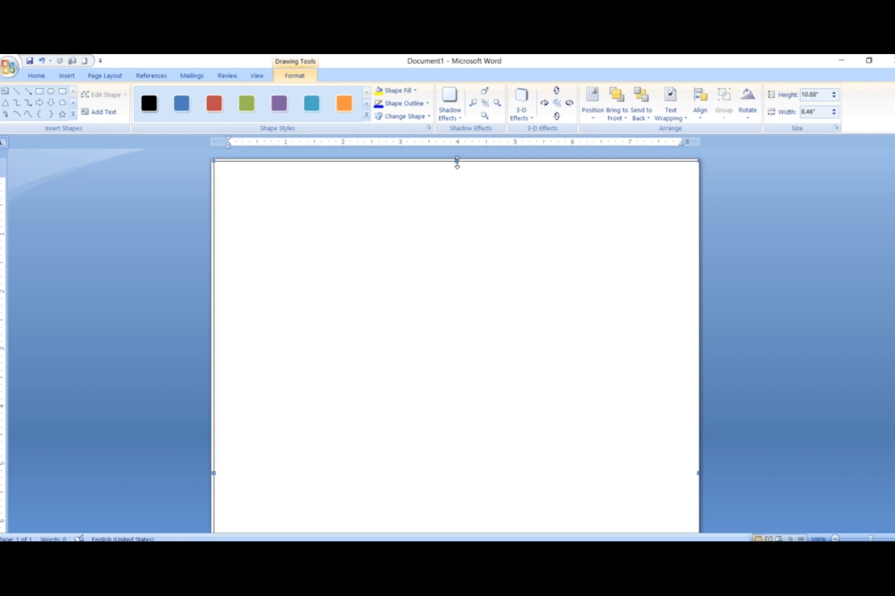
click(366, 115)
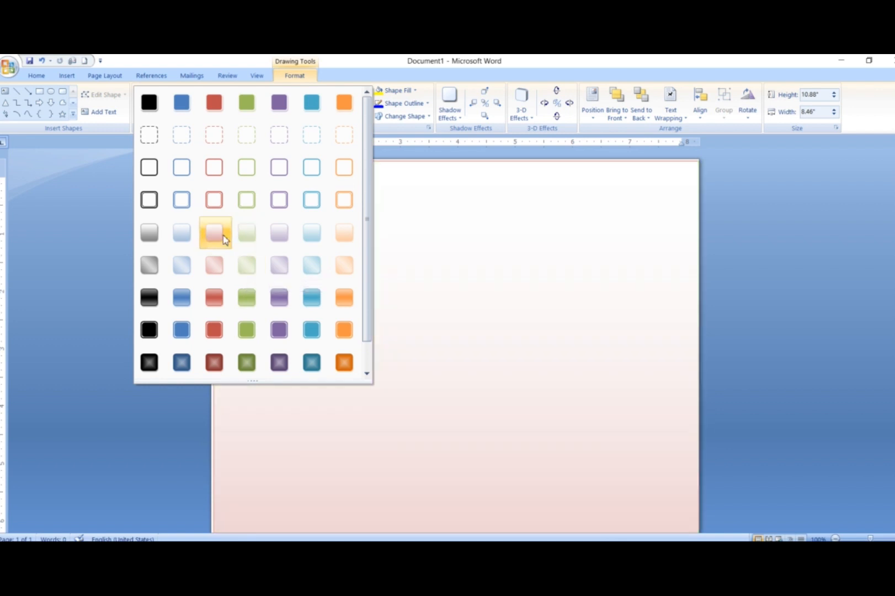
click(223, 236)
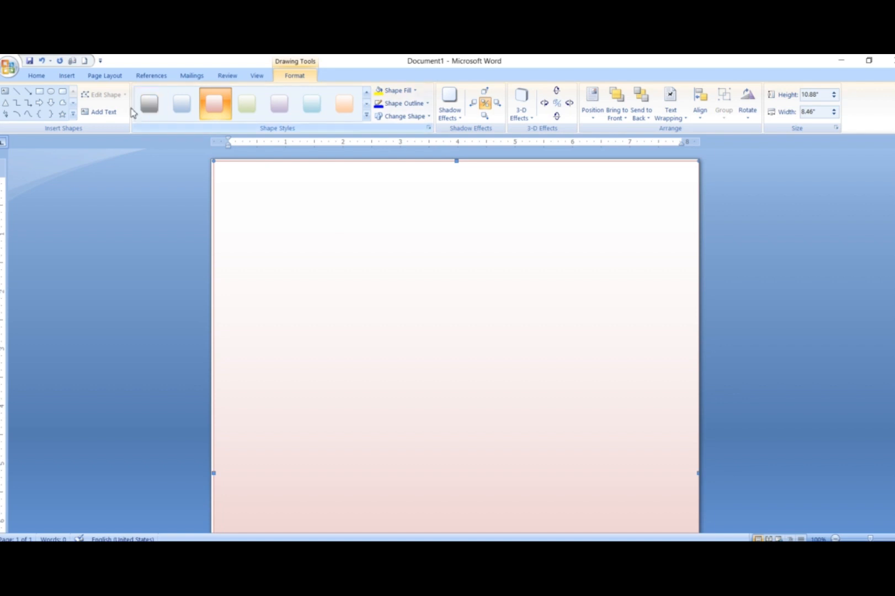
Step: Draw a rectangle about 1.96" by 0.43" in the page's upper-left corner and add the text "Curriculum Vitea" inside it
click(39, 91)
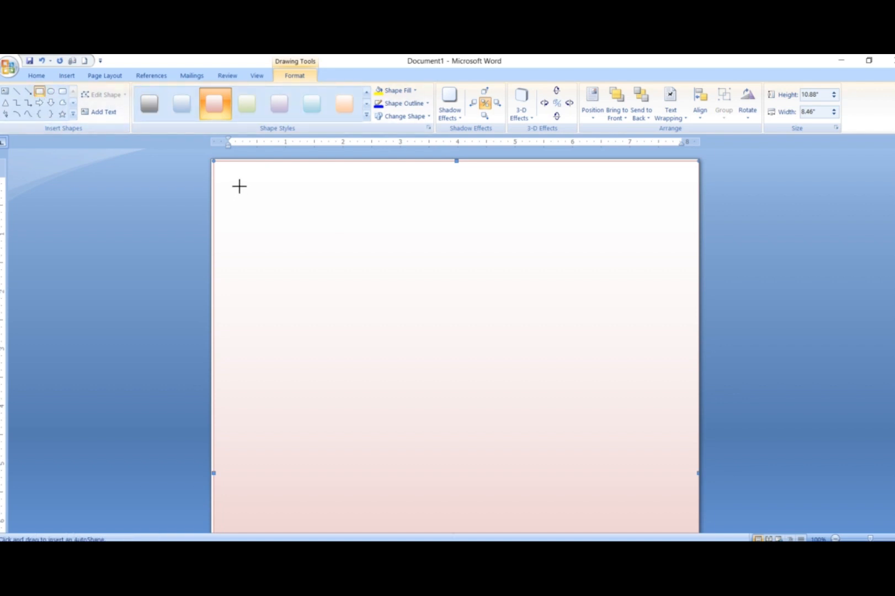
mouse_move(217, 165)
mouse_down()
mouse_move(293, 203)
mouse_move(683, 200)
mouse_move(519, 185)
mouse_move(310, 188)
mouse_move(329, 190)
mouse_up()
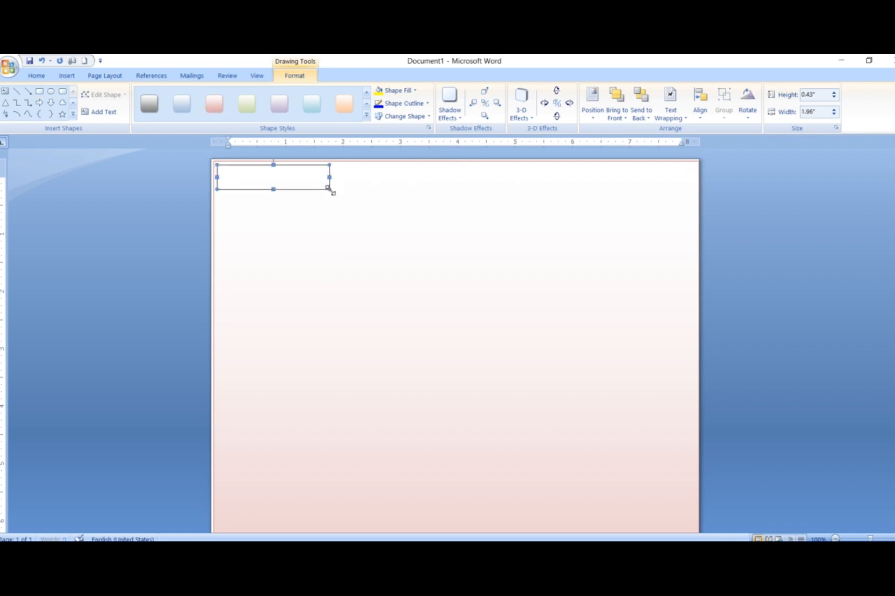
right_click(302, 182)
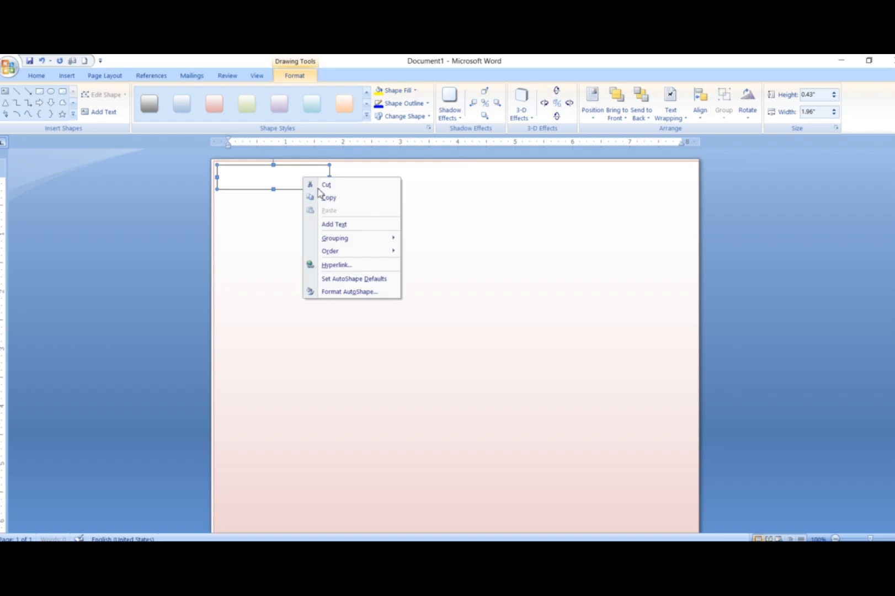
click(339, 224)
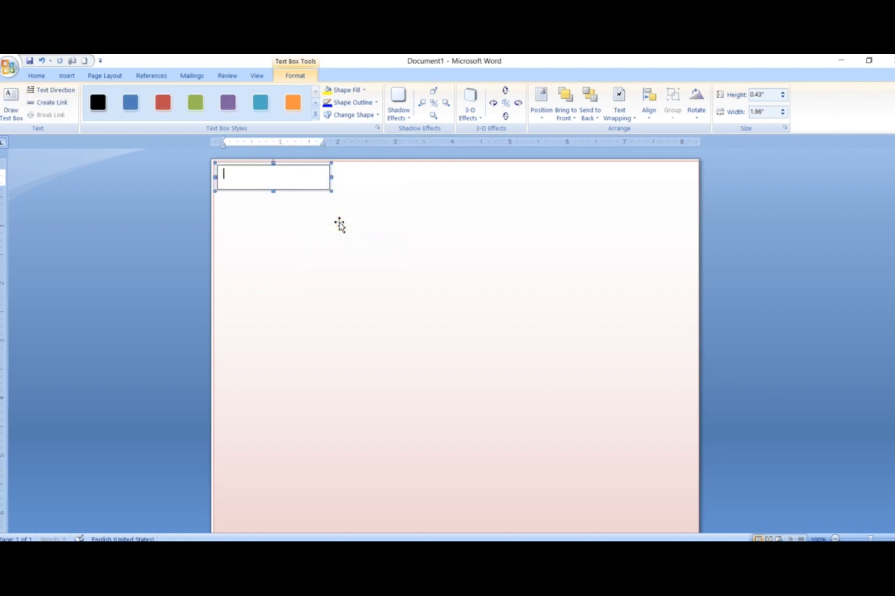
text(Curriculum Vitea)
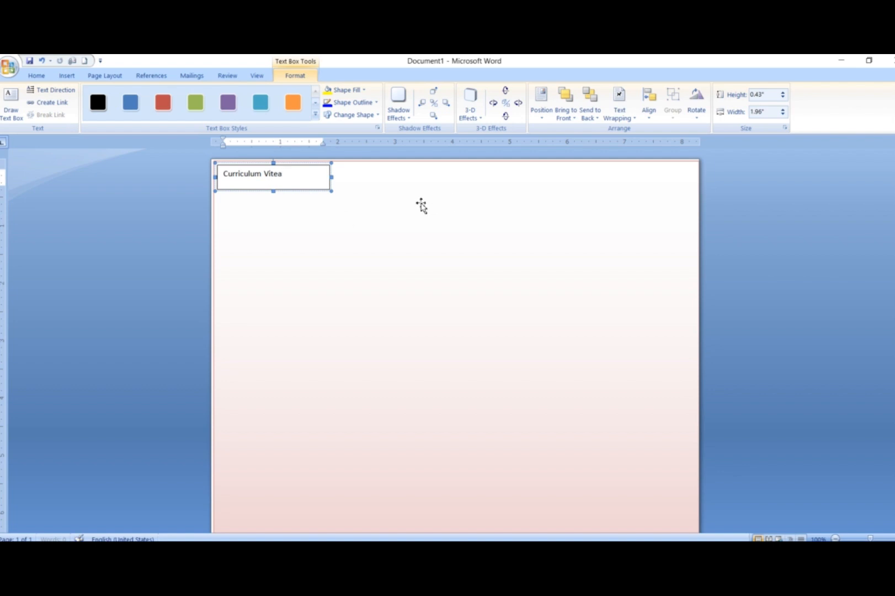
Step: Remove the outline and fill from the "Curriculum Vitea" text box
click(373, 102)
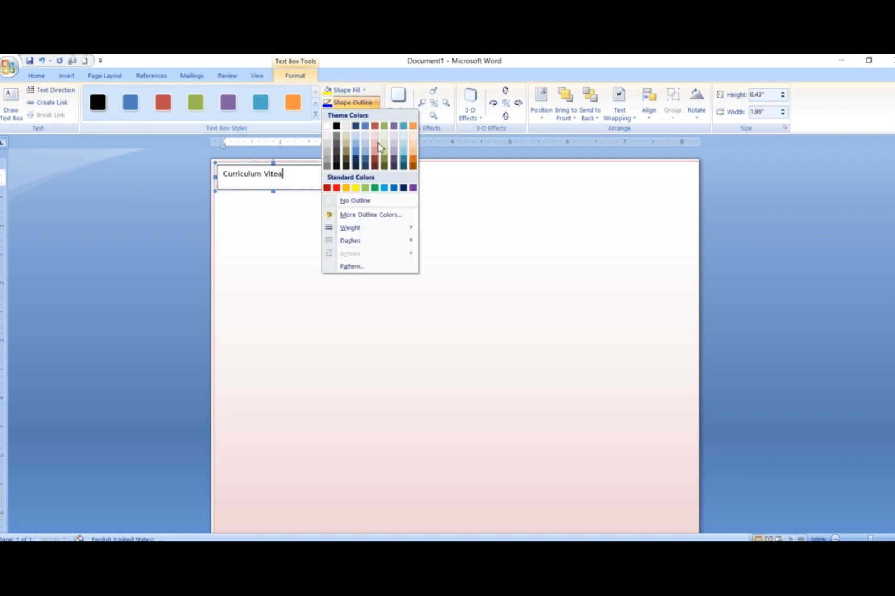
click(355, 203)
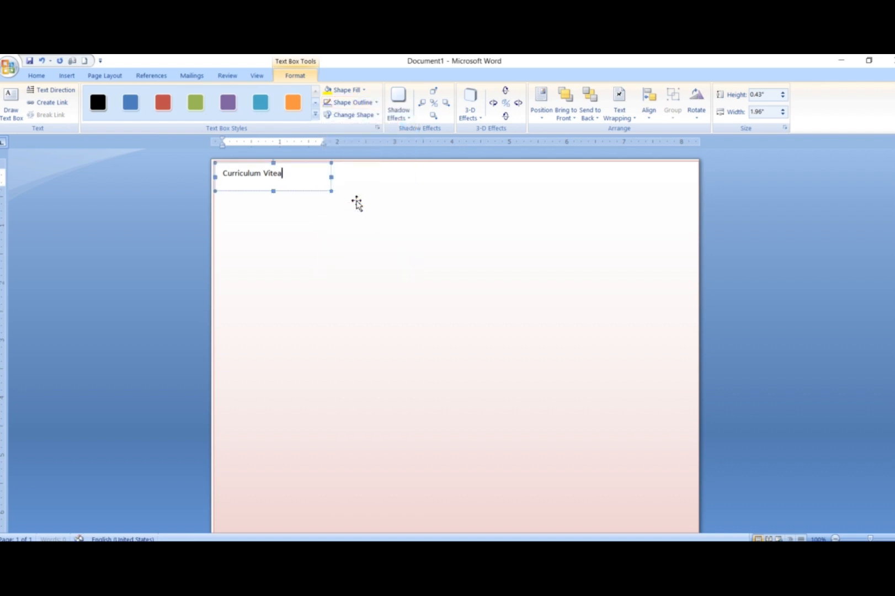
click(358, 99)
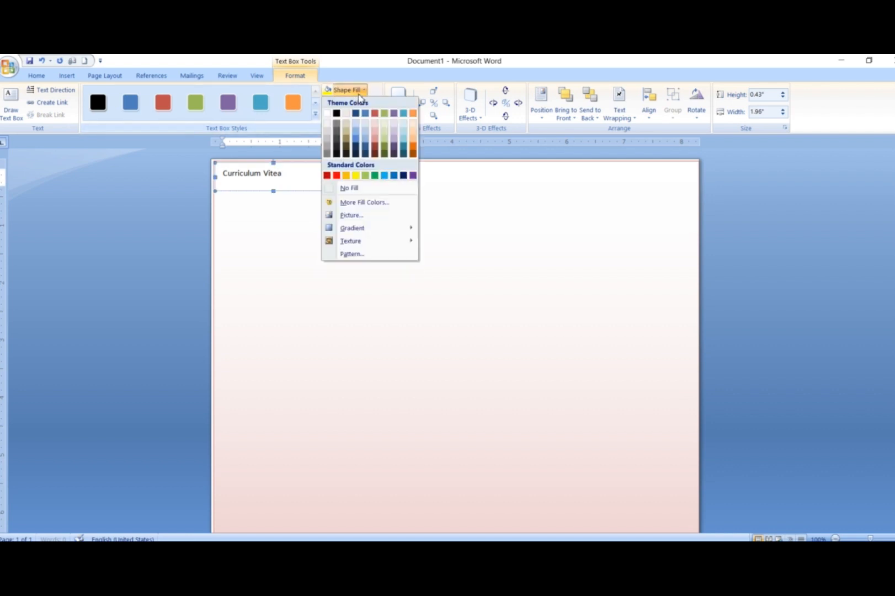
click(346, 190)
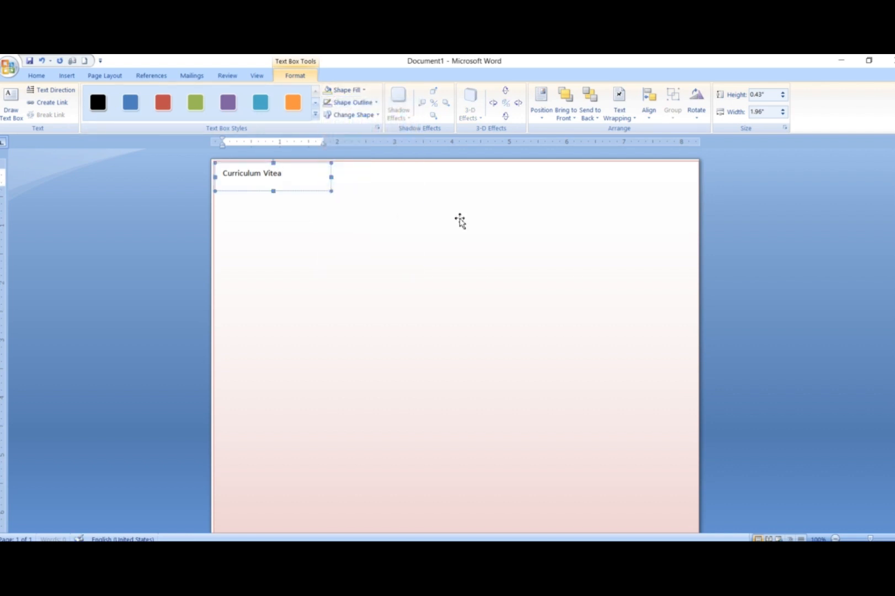
click(460, 221)
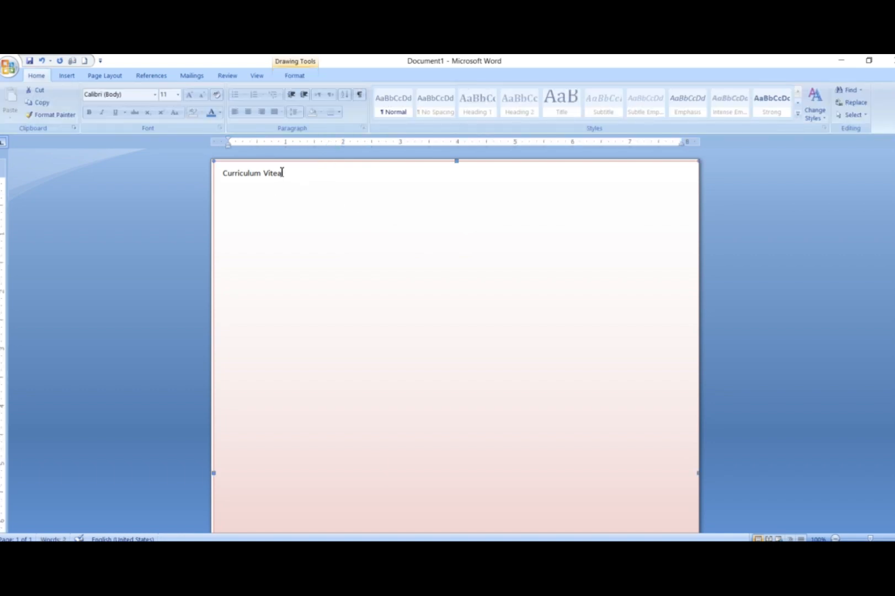
Step: Format the "Curriculum Vitea" text as Times New Roman (Headings), size 24, and widen its text box to fit on one line
click(282, 172)
drag(282, 172, 229, 179)
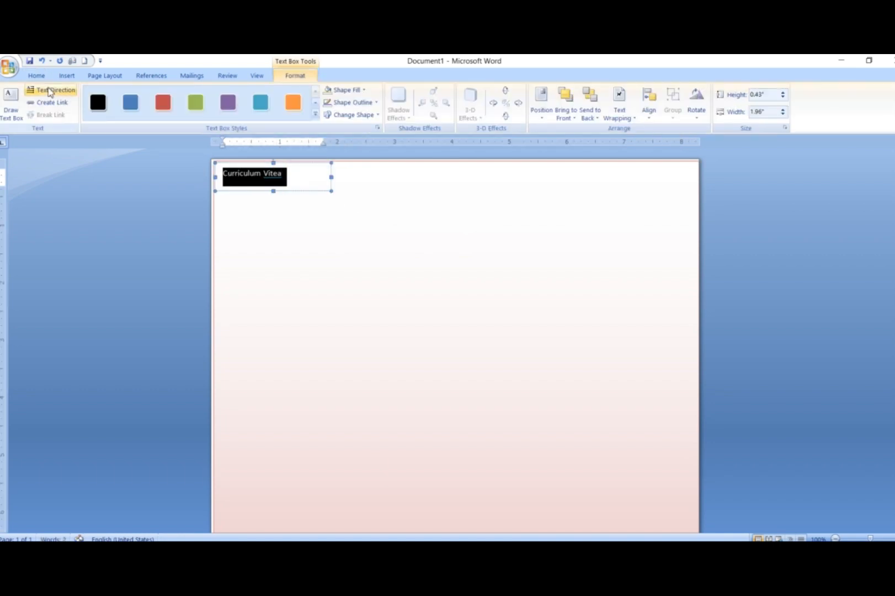
click(37, 75)
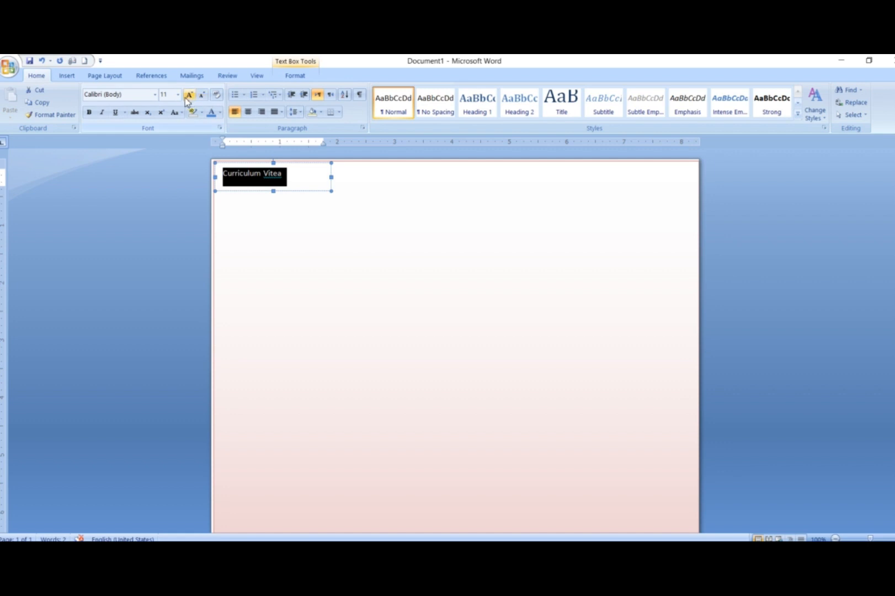
click(154, 94)
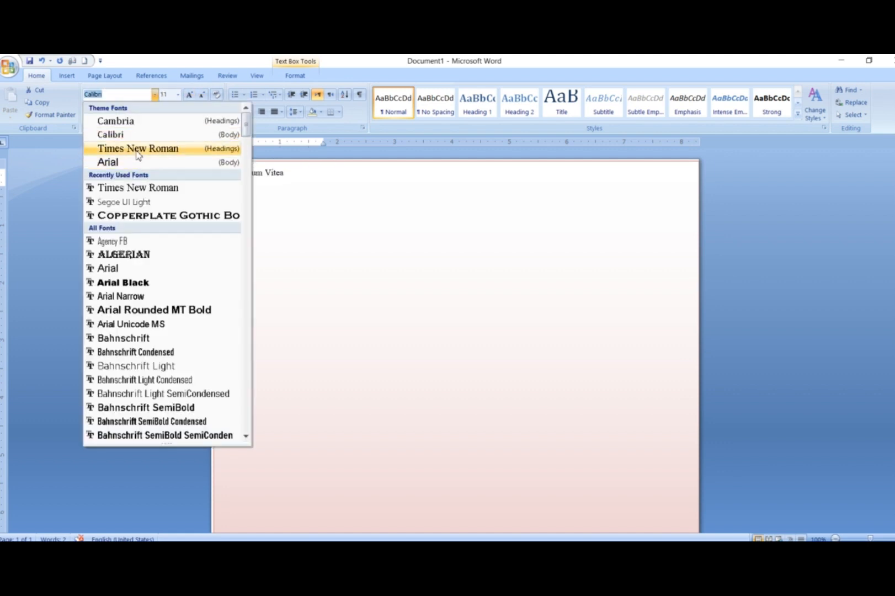
click(137, 150)
click(177, 95)
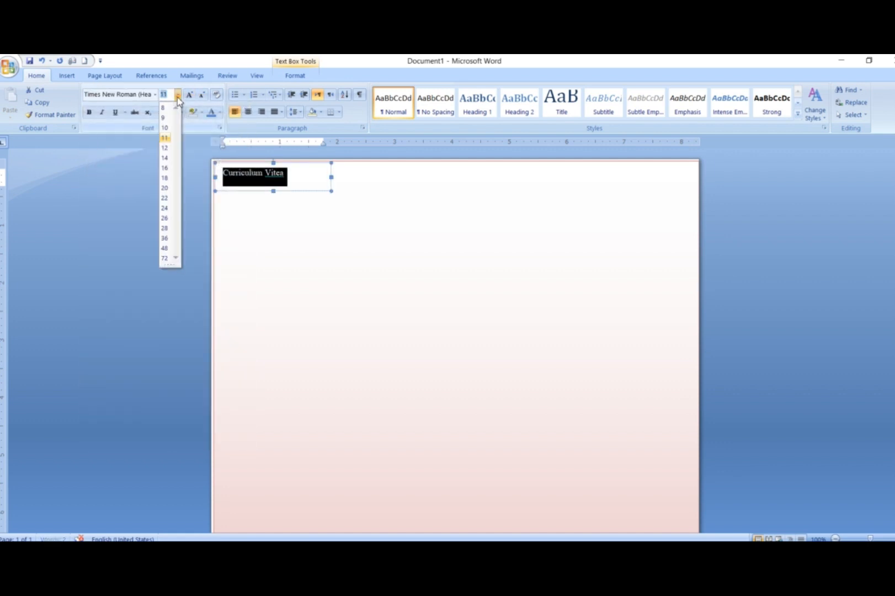
click(165, 208)
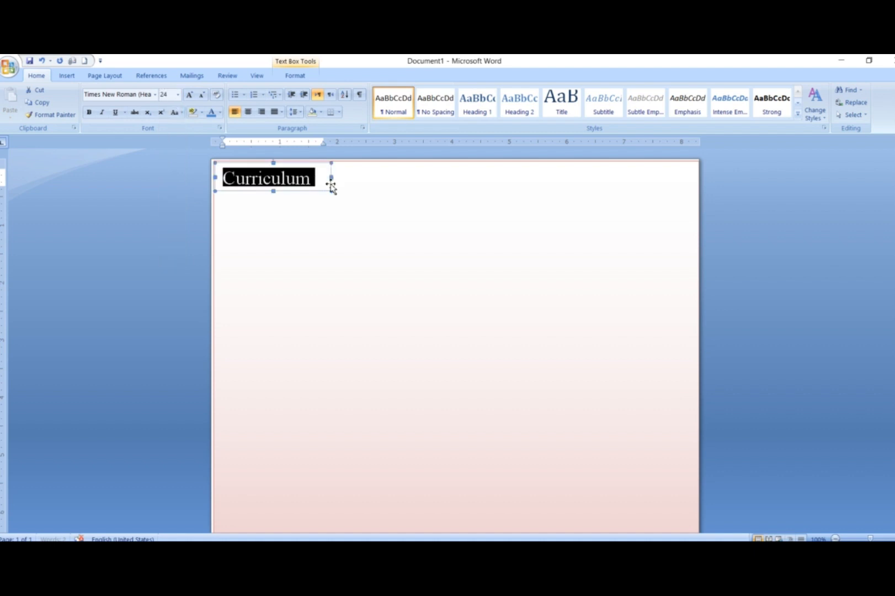
drag(330, 190, 397, 189)
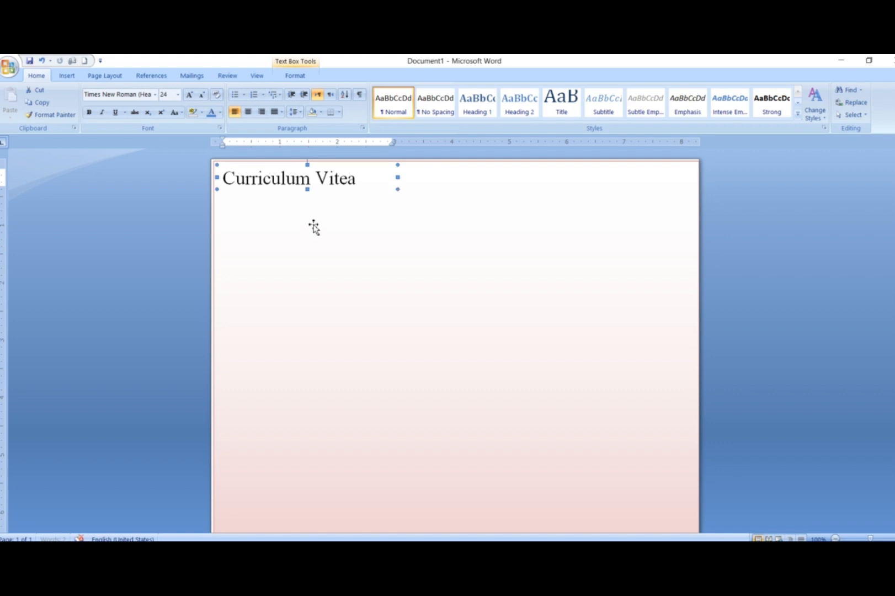
Step: Make the "Curriculum Vitea" heading bold and move its text box to the top centre of the page
triple_click(278, 178)
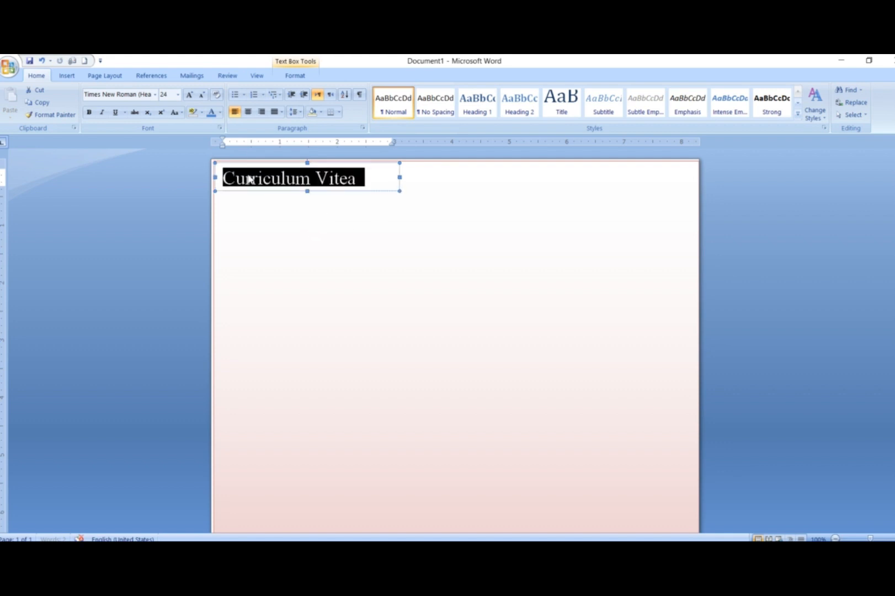
key(ctrl+b)
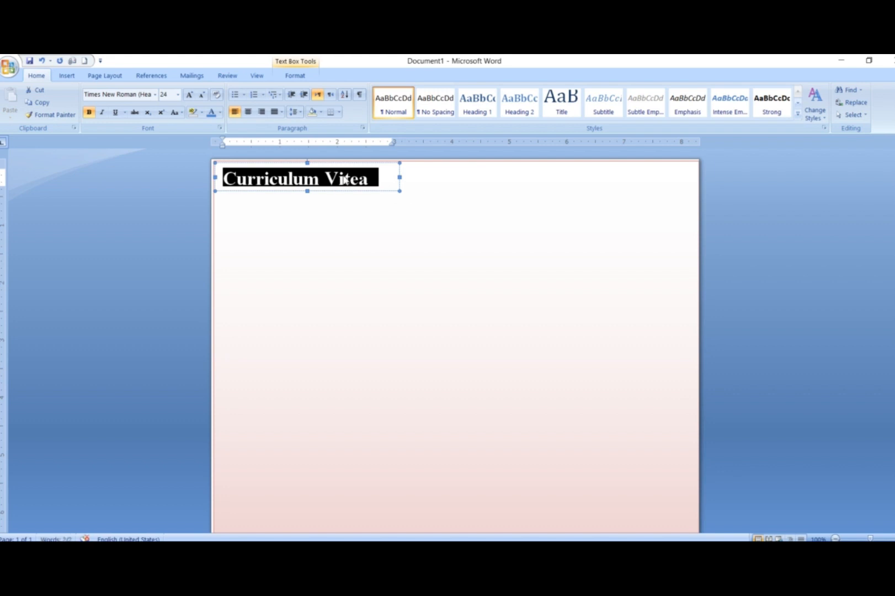
click(408, 189)
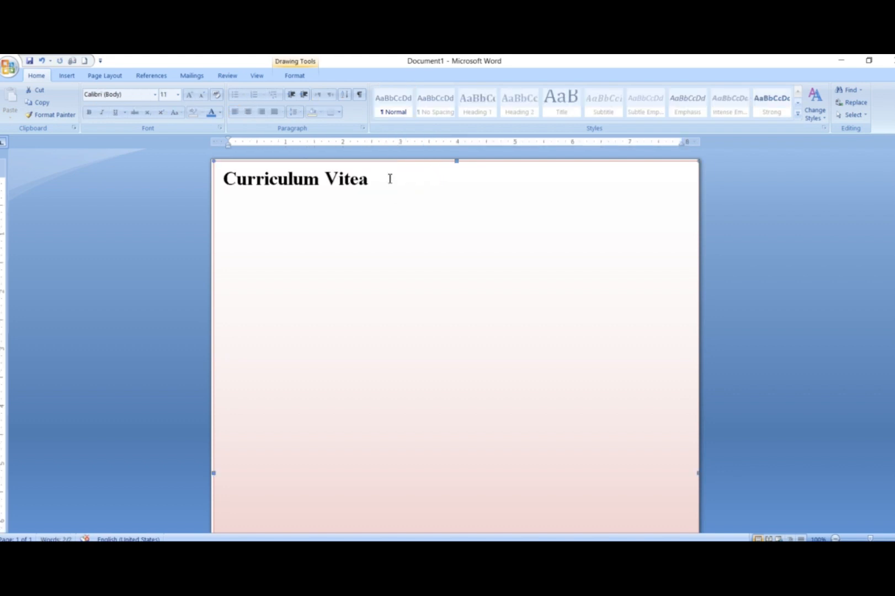
click(388, 178)
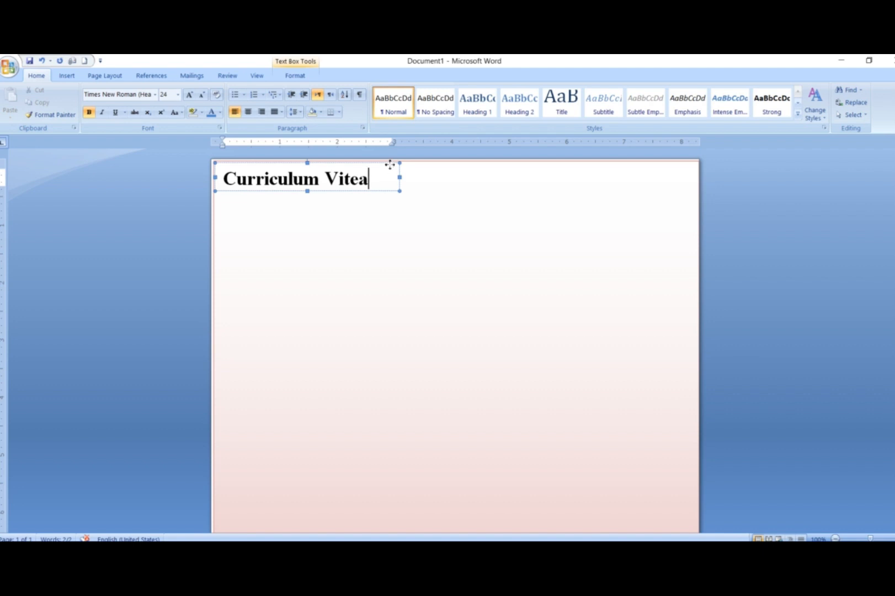
drag(392, 168, 528, 163)
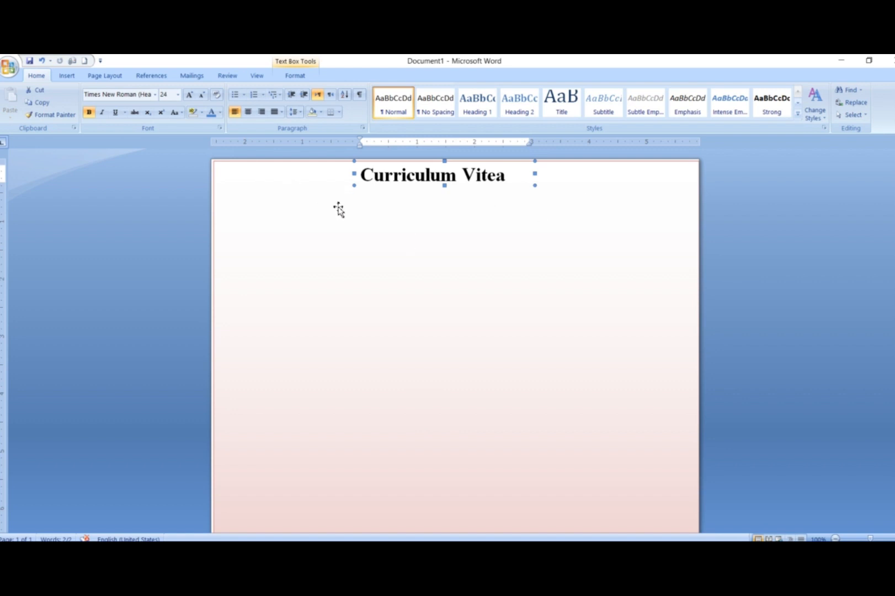
Step: Draw a rectangle about 8.01" by 0.54" below the heading and add "Name:" and "F.Name:" entries with the applicant's and father's names
click(67, 77)
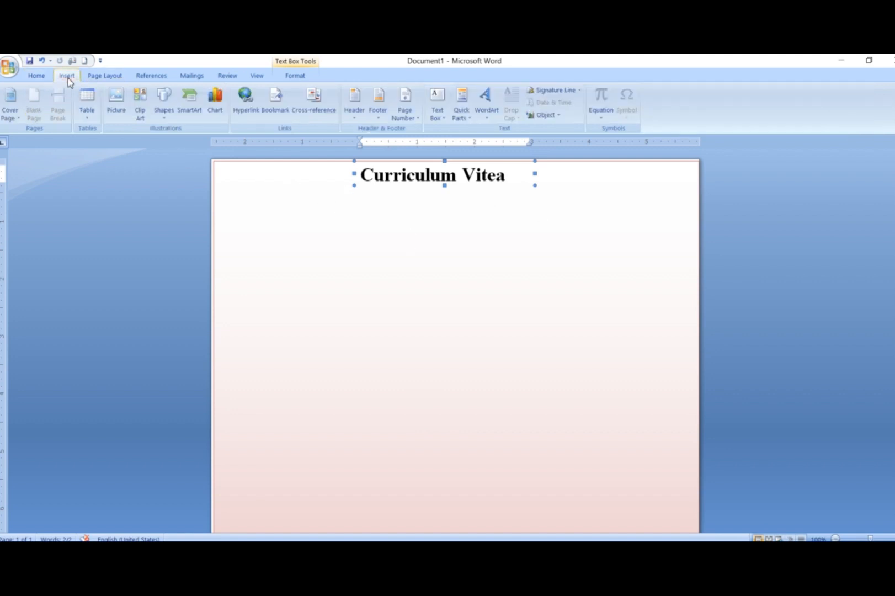
click(169, 112)
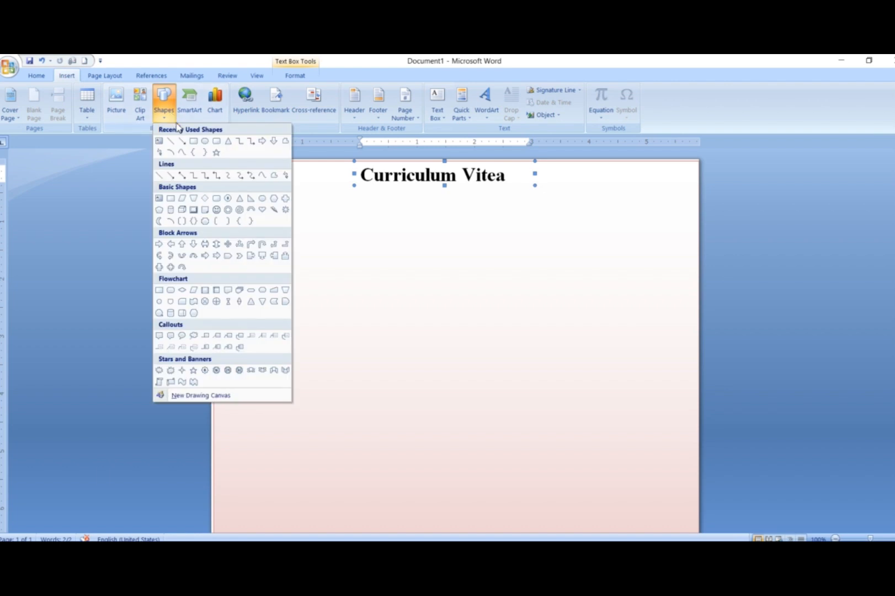
click(194, 142)
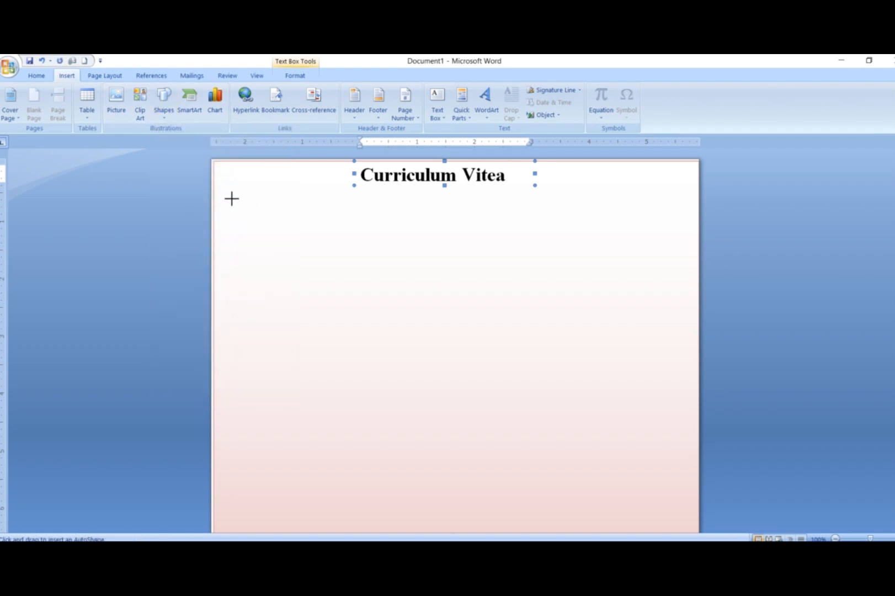
mouse_move(230, 197)
mouse_down()
mouse_move(545, 231)
mouse_move(689, 227)
mouse_up()
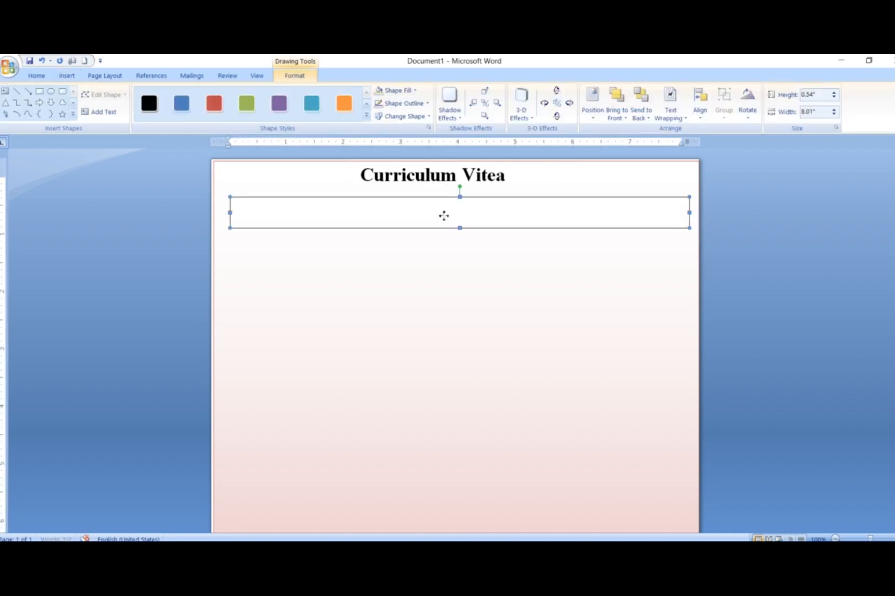
right_click(443, 216)
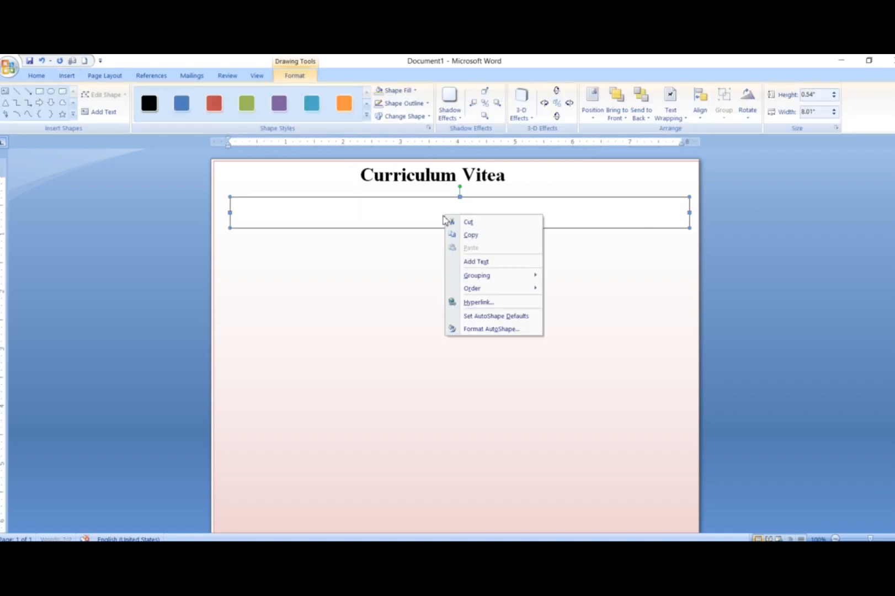
click(475, 261)
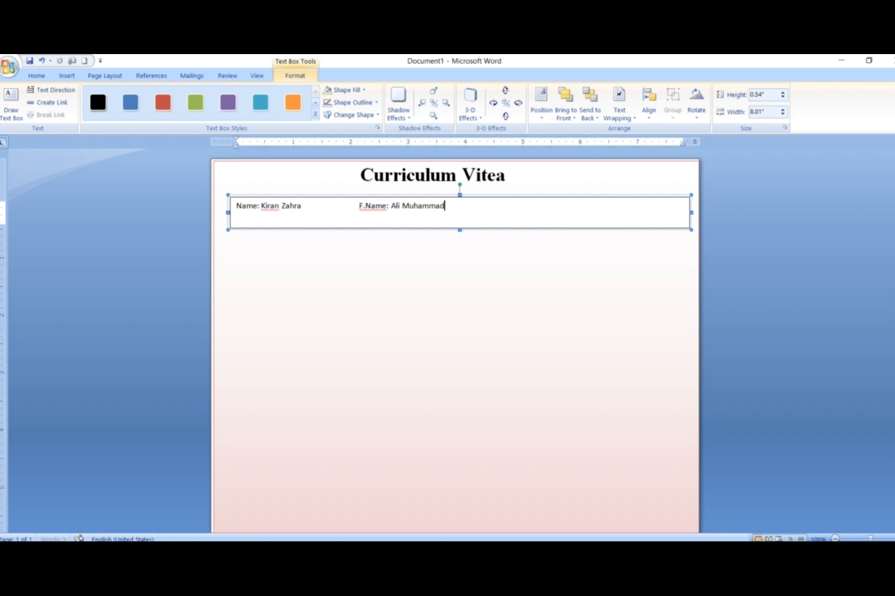
Step: Format the name line as bold Times New Roman (Headings), size 18, and centre it in its box
drag(309, 214, 229, 209)
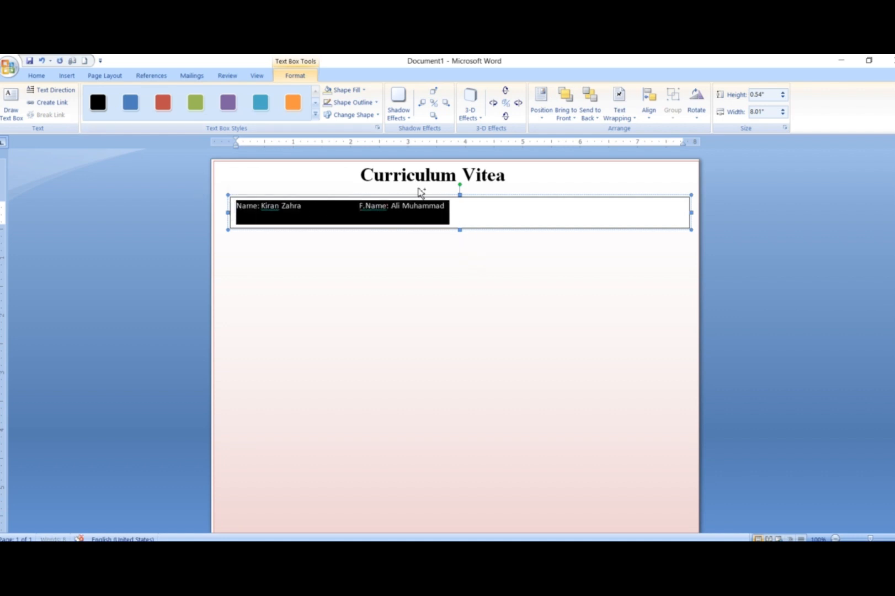
key(ctrl+b)
click(35, 76)
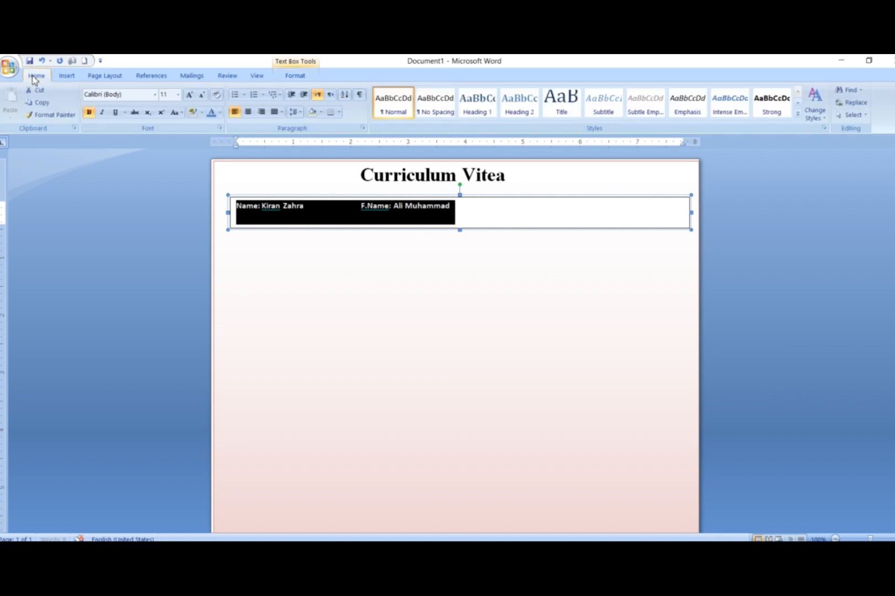
click(154, 94)
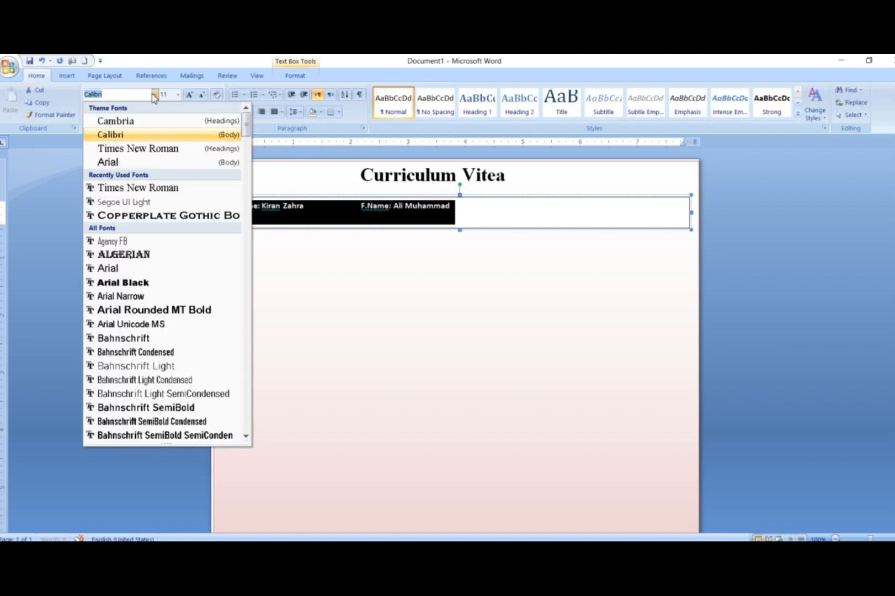
click(150, 147)
click(177, 95)
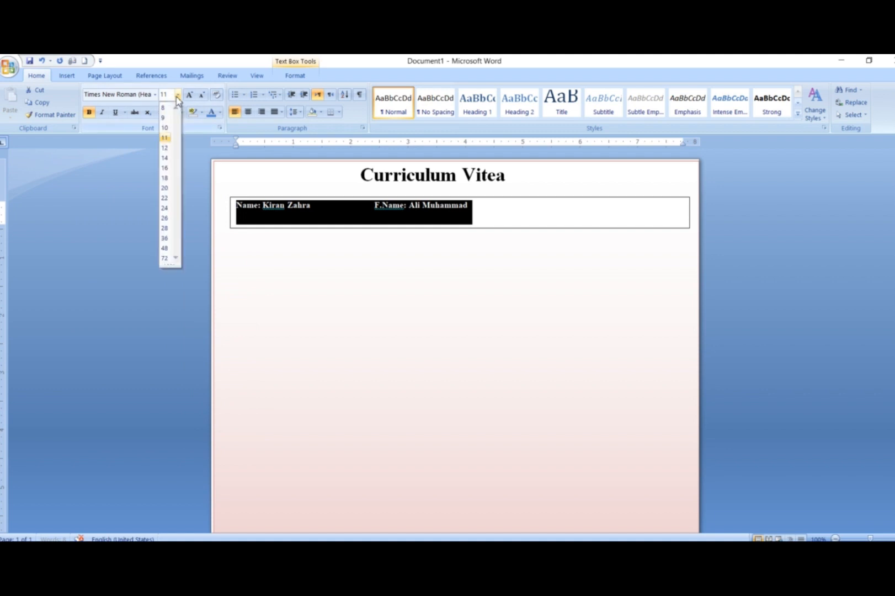
click(167, 178)
click(248, 112)
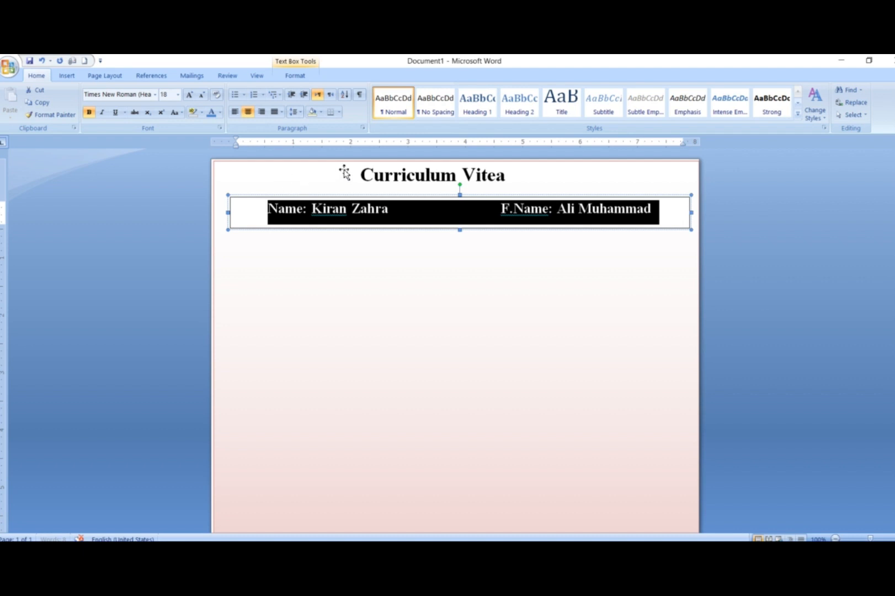
Step: Remove the outline from the text box holding the name line
click(409, 198)
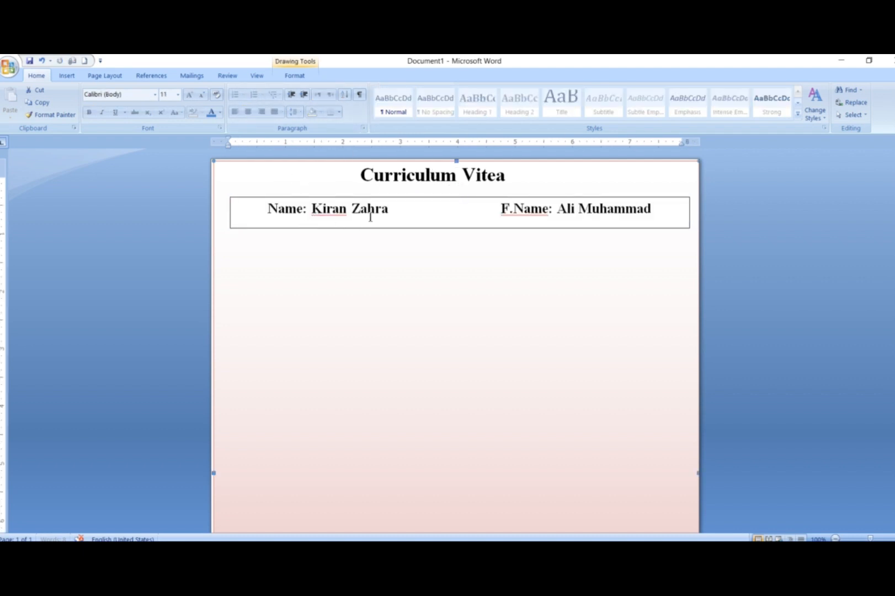
click(407, 197)
click(362, 105)
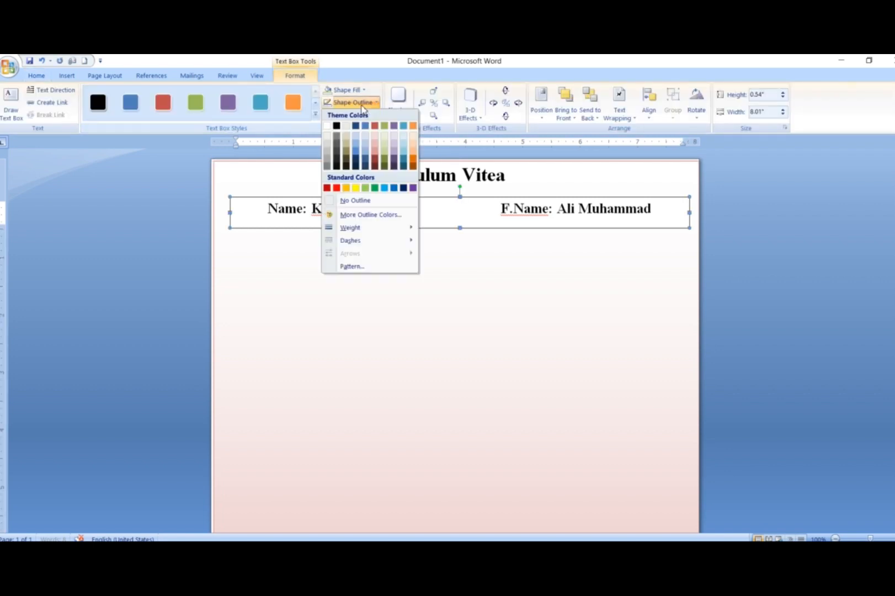
click(352, 199)
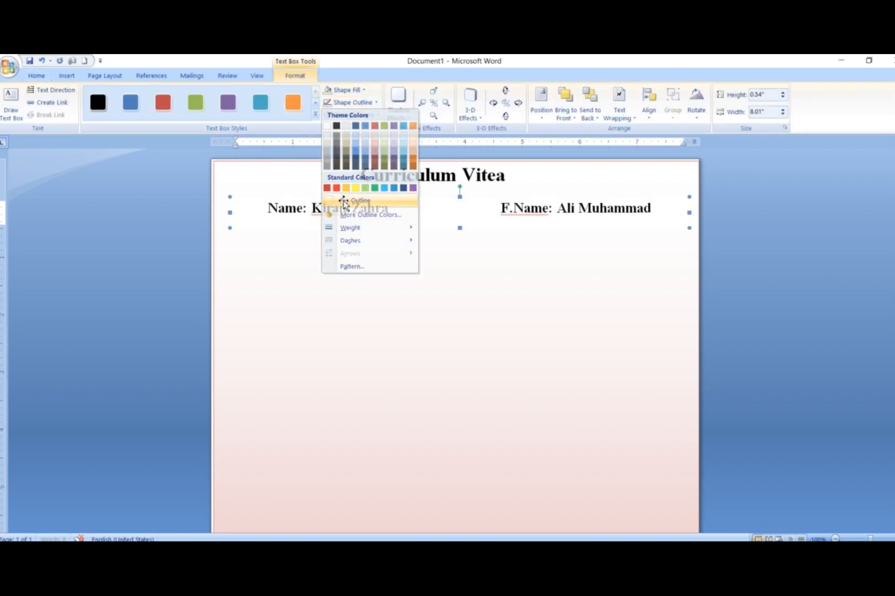
click(484, 311)
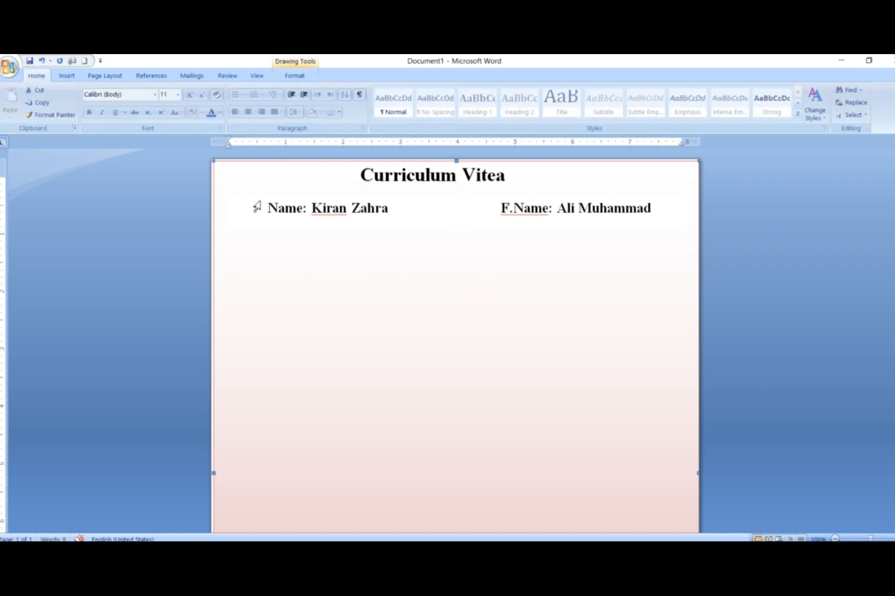
Step: Draw a rectangle about 3.18" by 9.48" along the page's left side below the name line, and remove its fill
click(68, 76)
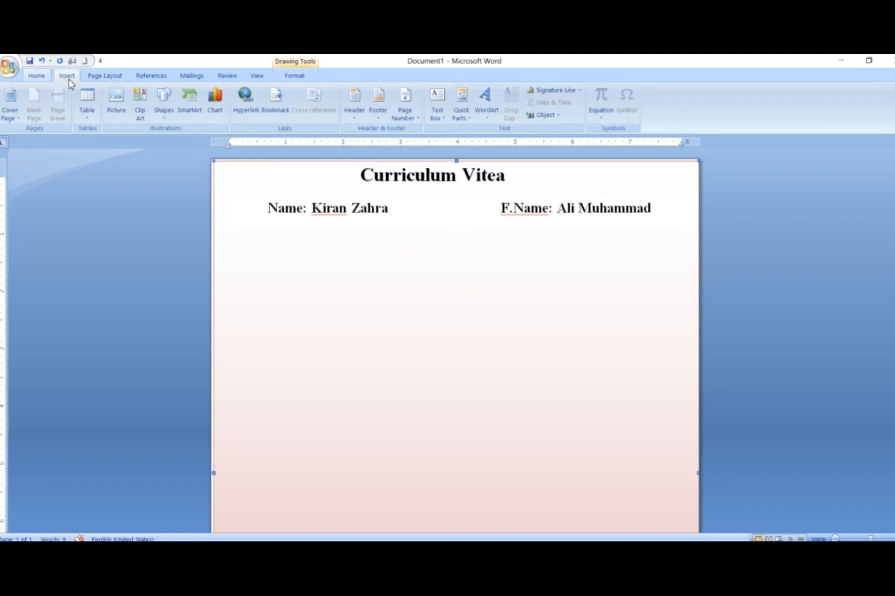
click(164, 105)
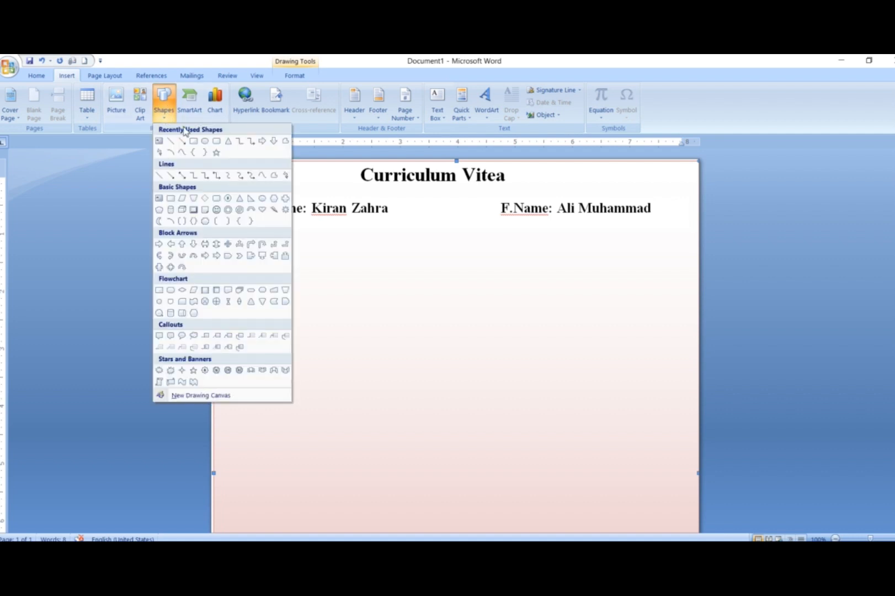
click(193, 140)
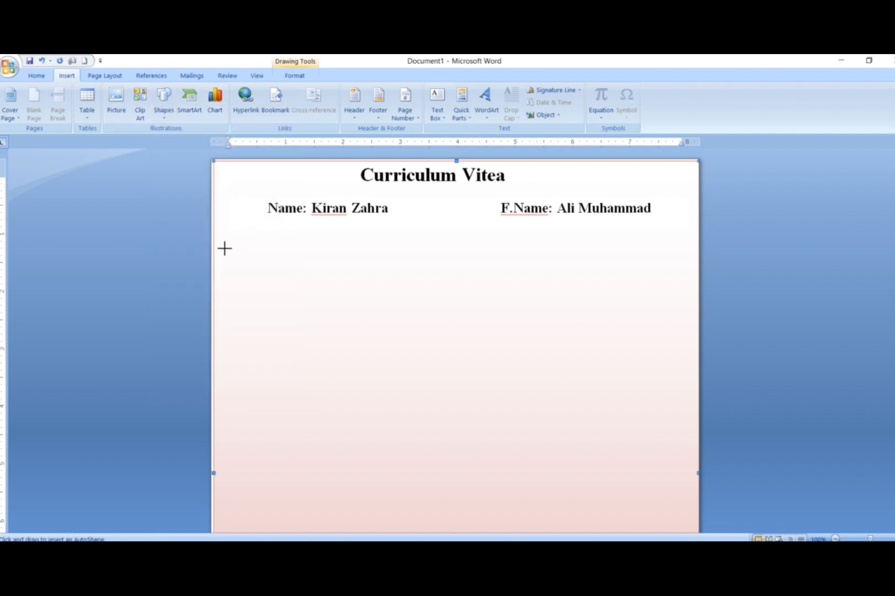
drag(217, 243, 396, 518)
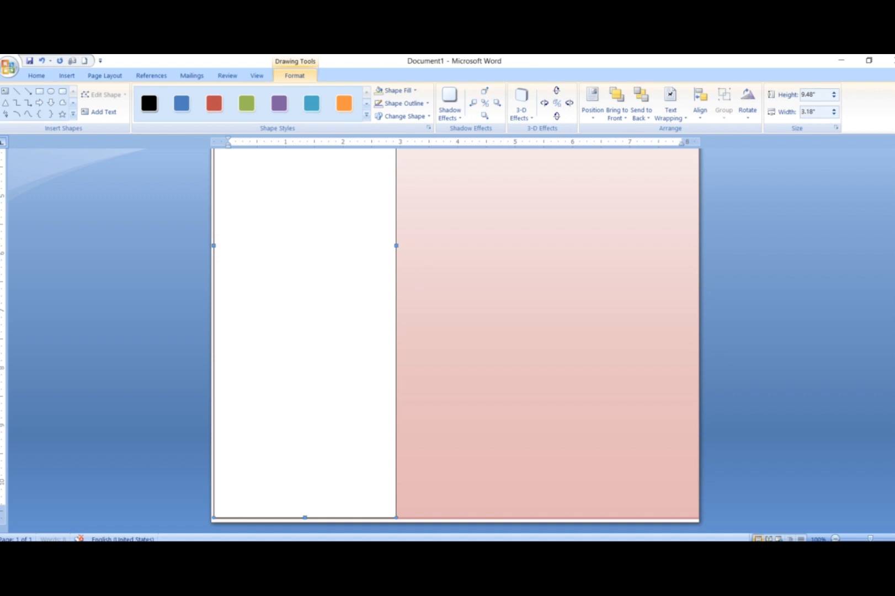
scroll(881, 194, up, 8)
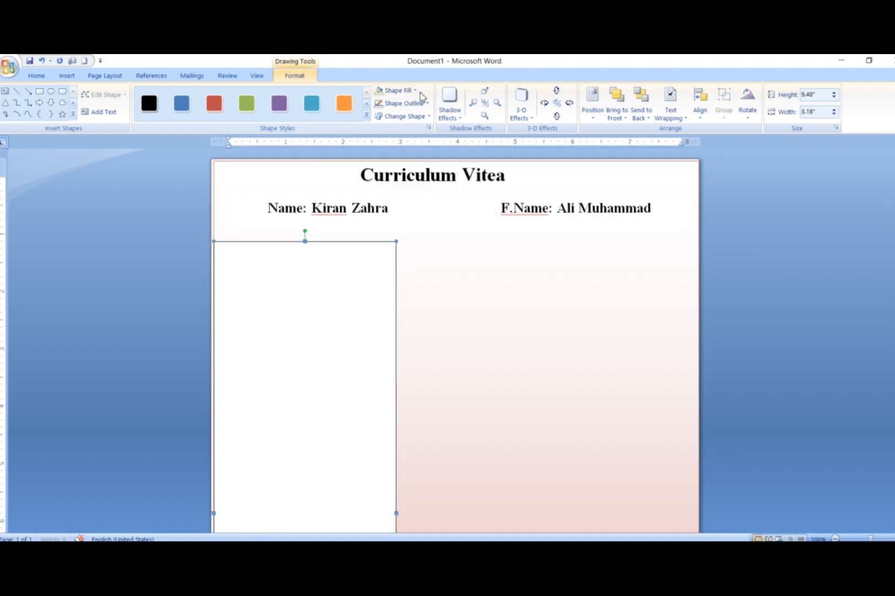
click(392, 90)
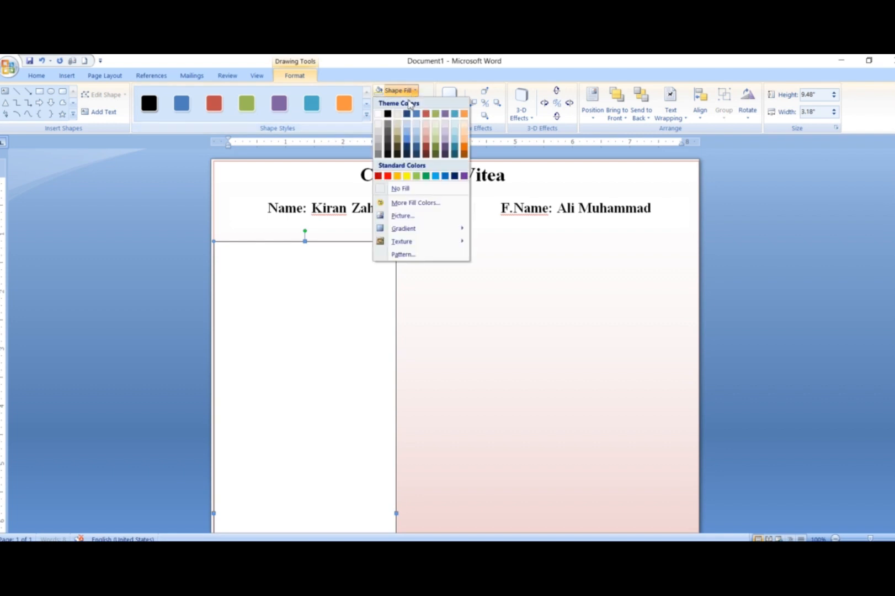
click(400, 189)
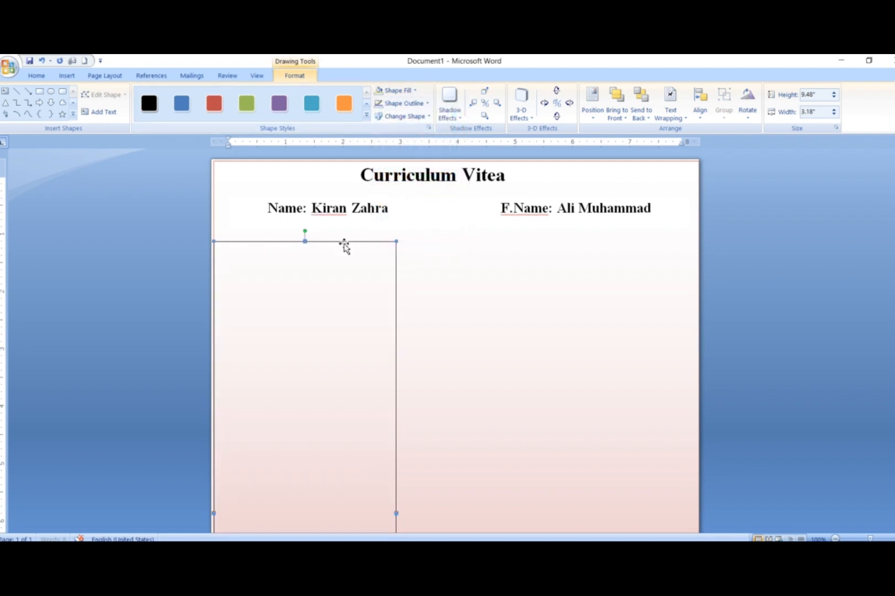
Step: Try to add text inside the tall unfilled rectangle on the page's left side
right_click(269, 271)
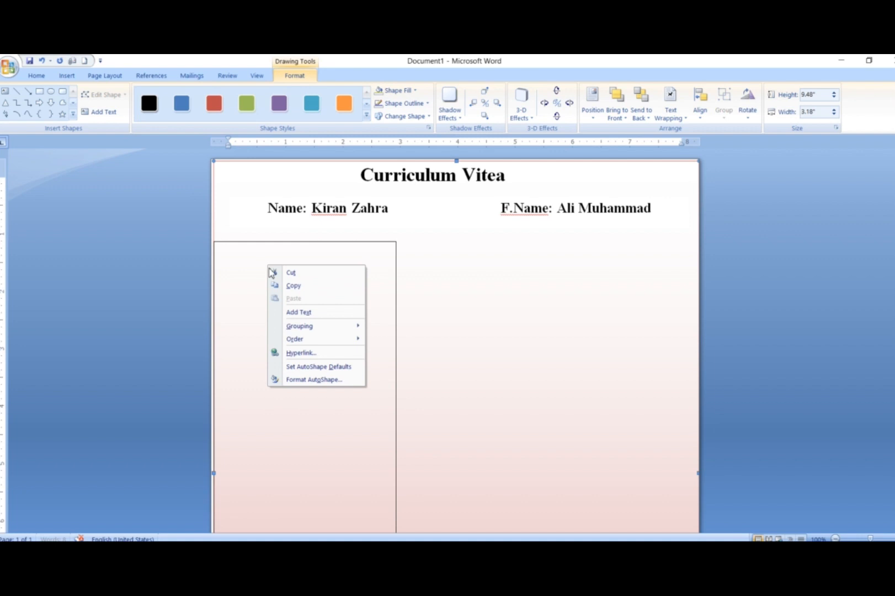
click(301, 312)
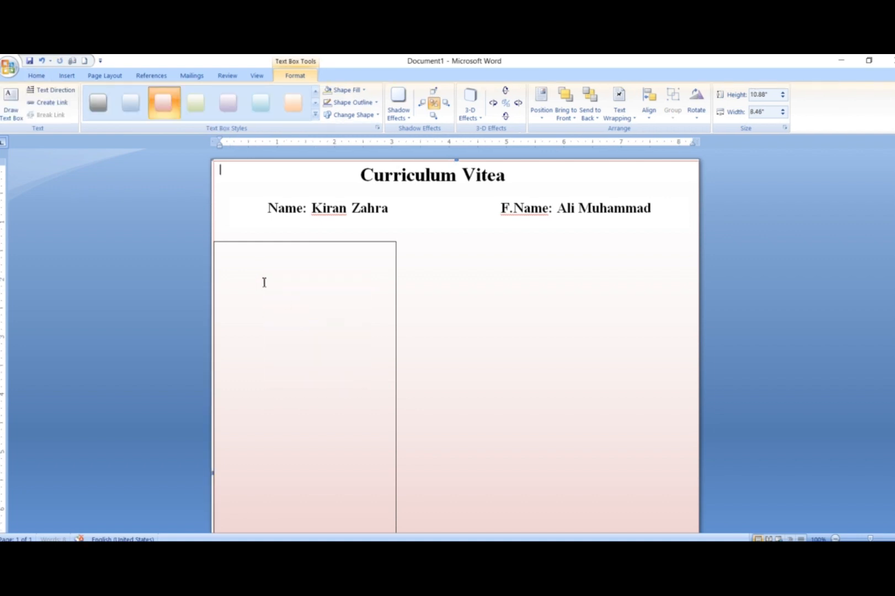
click(396, 381)
right_click(329, 365)
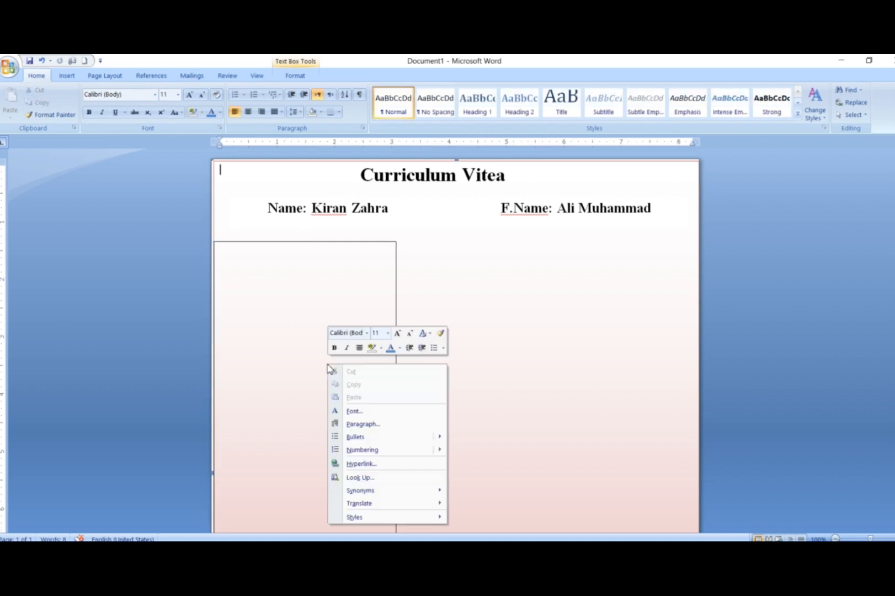
click(395, 302)
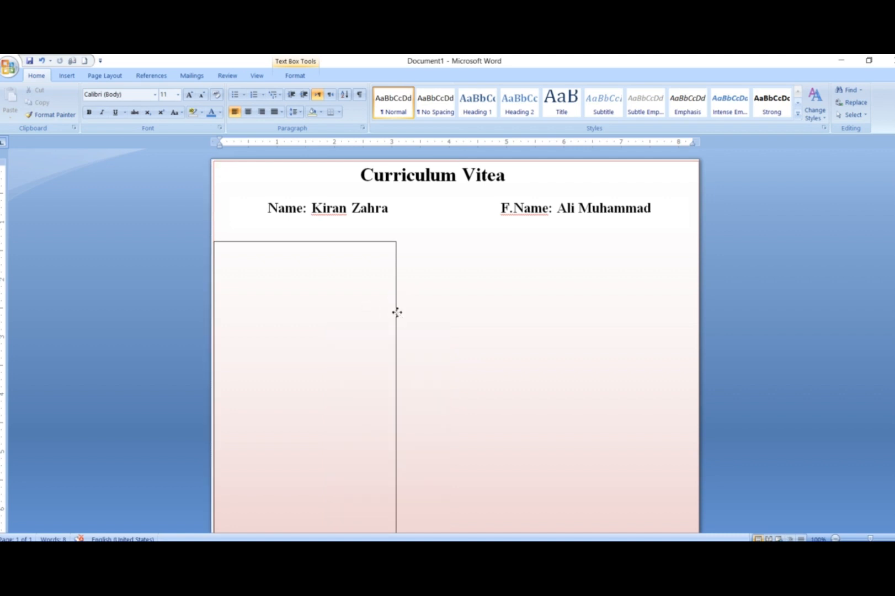
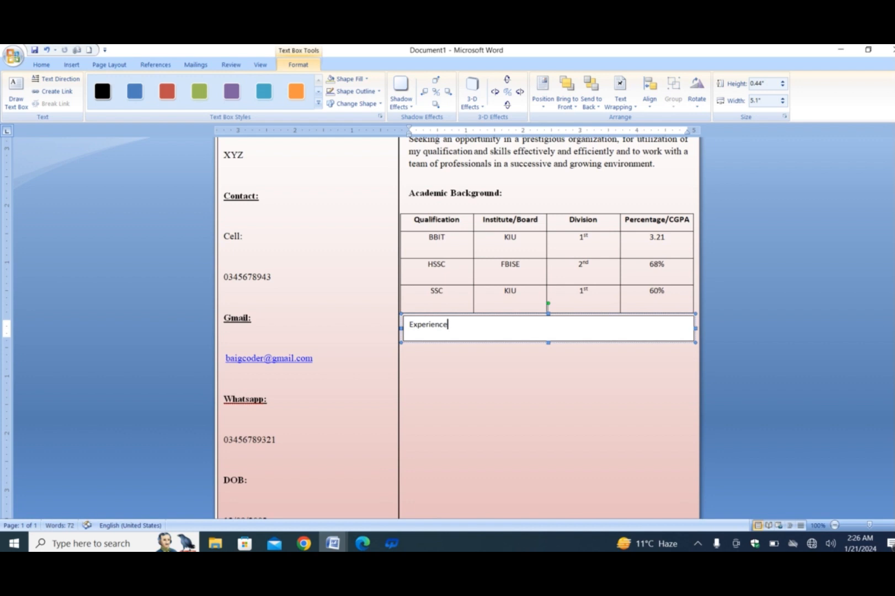
Step: Complete the bold heading "Experience:" below the qualifications table and remove the fill and outline from its text box
text(:)
drag(459, 324, 413, 327)
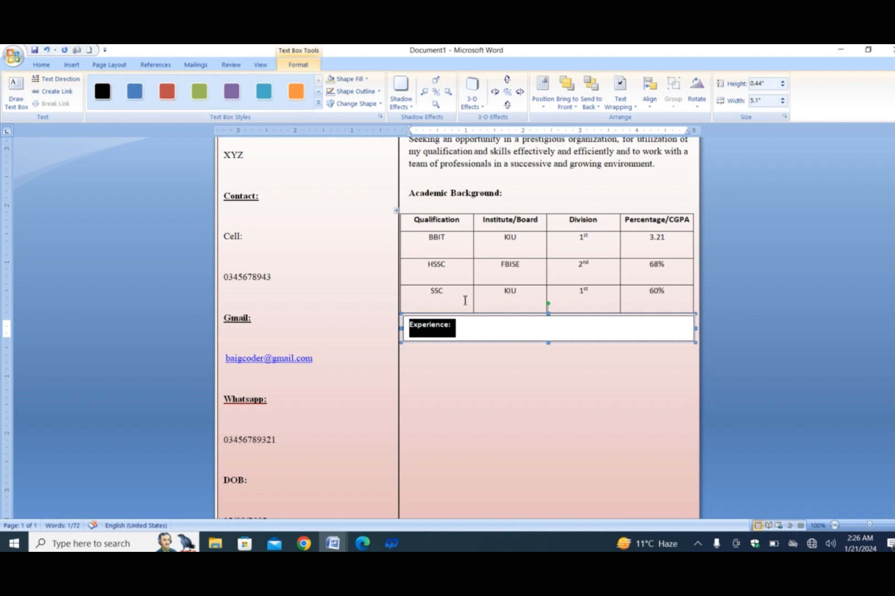
click(353, 78)
click(351, 176)
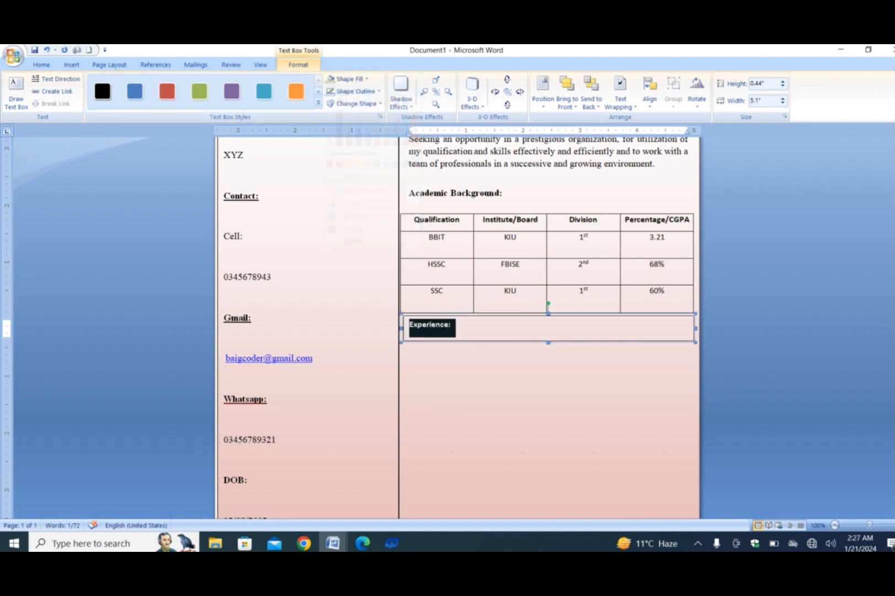
click(377, 91)
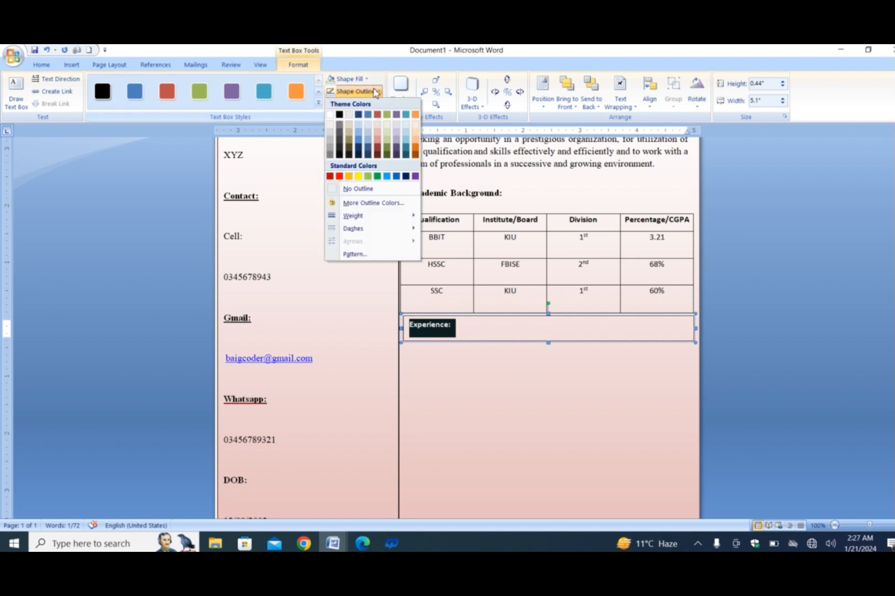
click(346, 190)
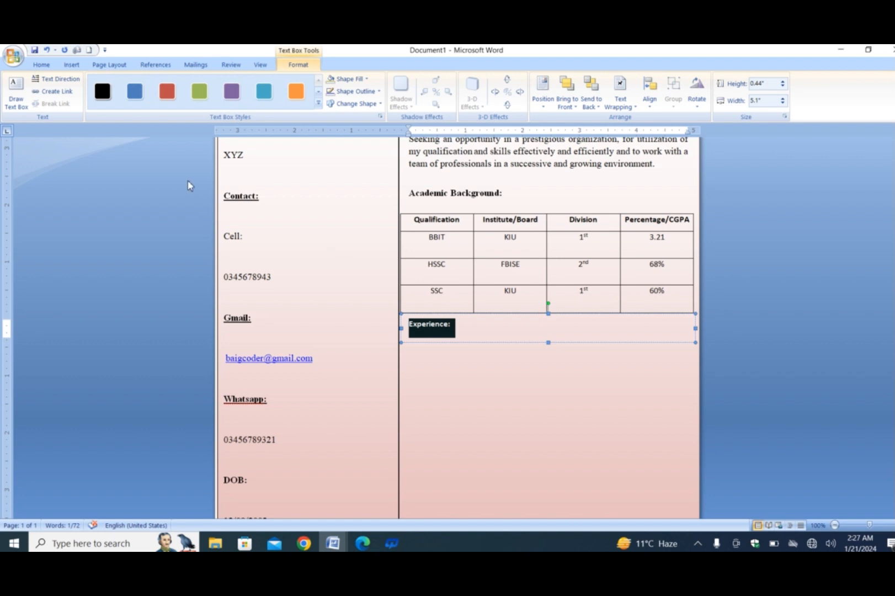
Step: Draw a rectangle about 5.16" wide by 1.09" high below the Experience heading and make it ready for text
click(44, 65)
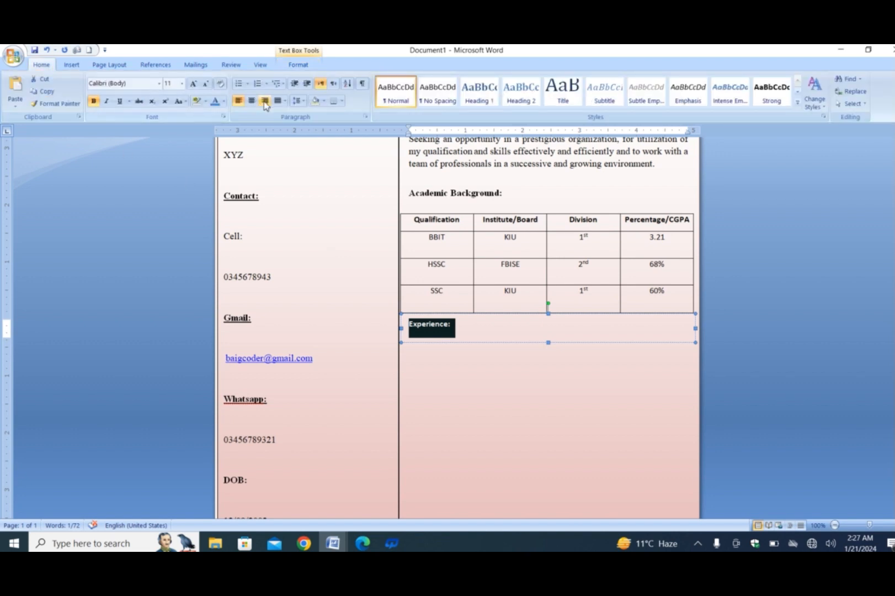
click(72, 65)
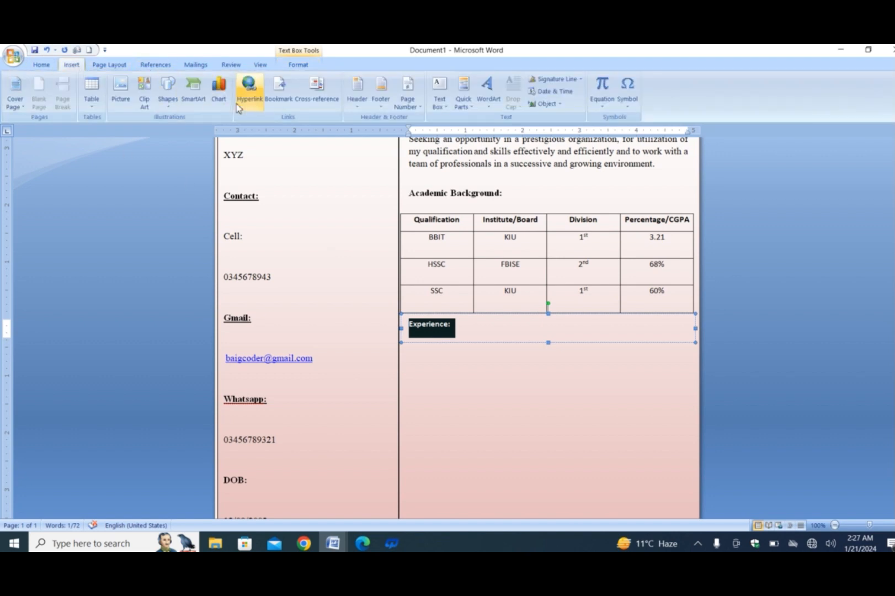
click(171, 102)
click(198, 130)
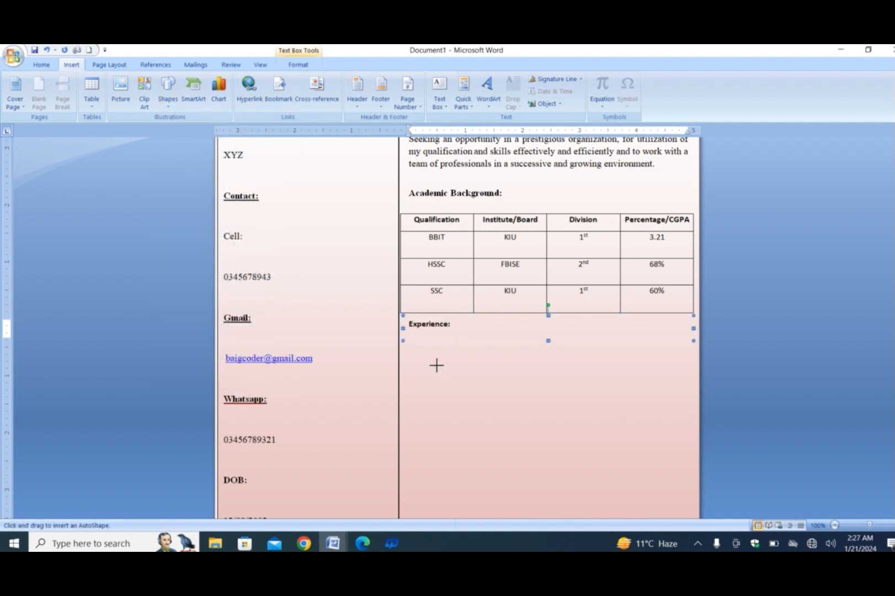
mouse_move(405, 349)
mouse_down()
mouse_move(569, 444)
mouse_move(694, 490)
mouse_move(697, 411)
mouse_up()
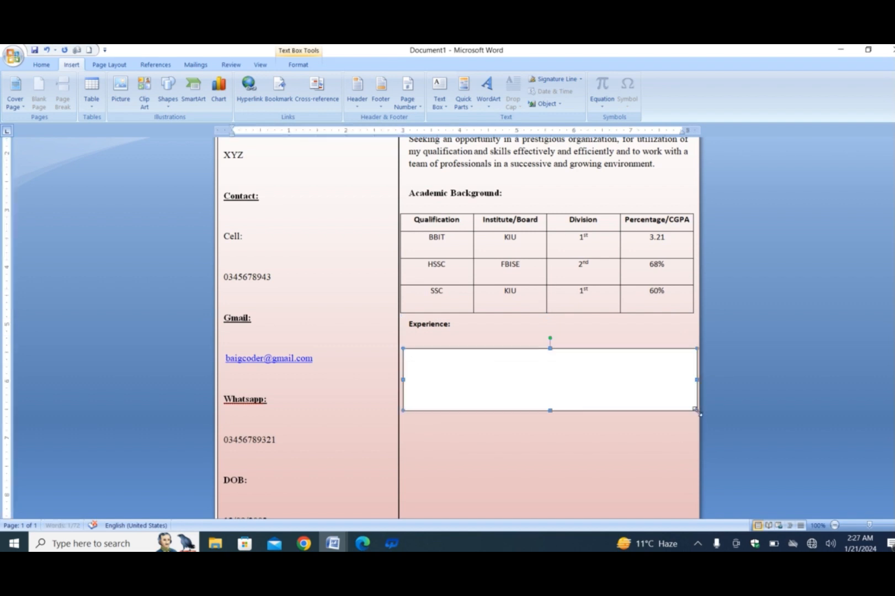
right_click(478, 375)
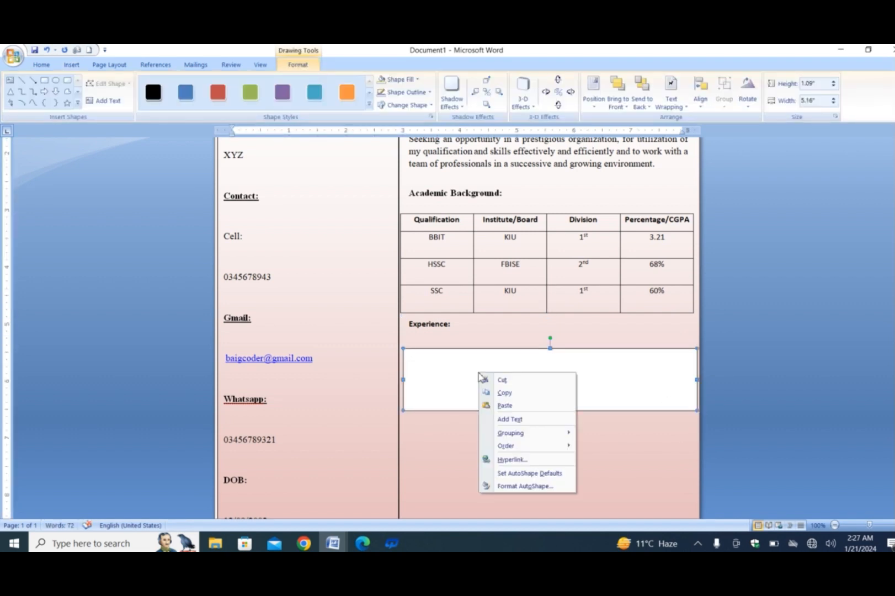
click(499, 420)
Step: Enter numbered item 1 in the new box: "Two year Secondary Teaching in TLHS from 2021 to 2023"
text(1)
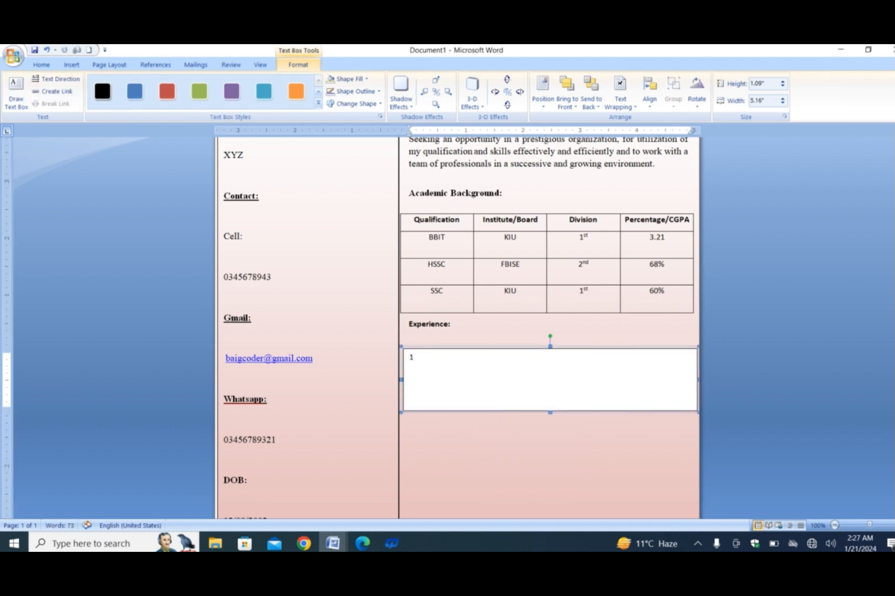
text(. Two year Second)
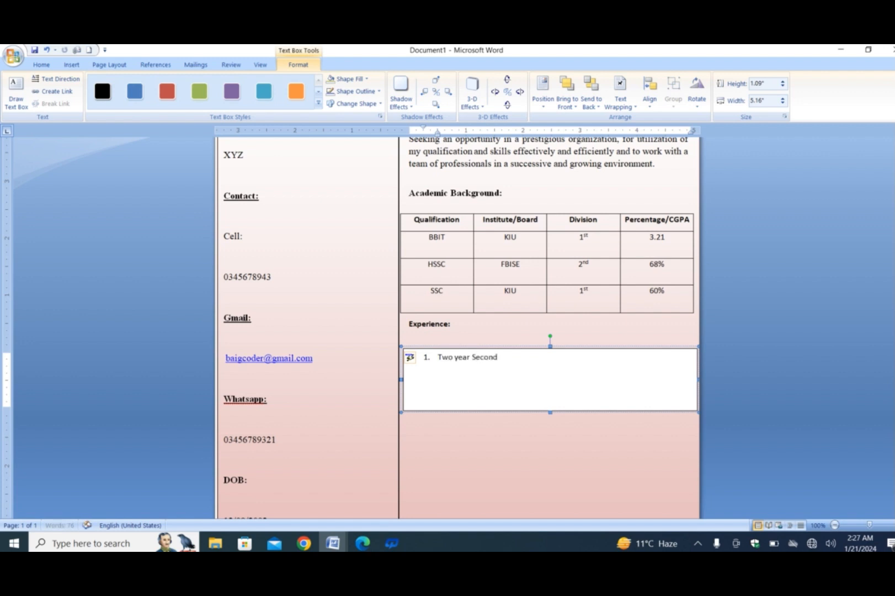
text(ary Teaching in TLHS from 2021 to 20243)
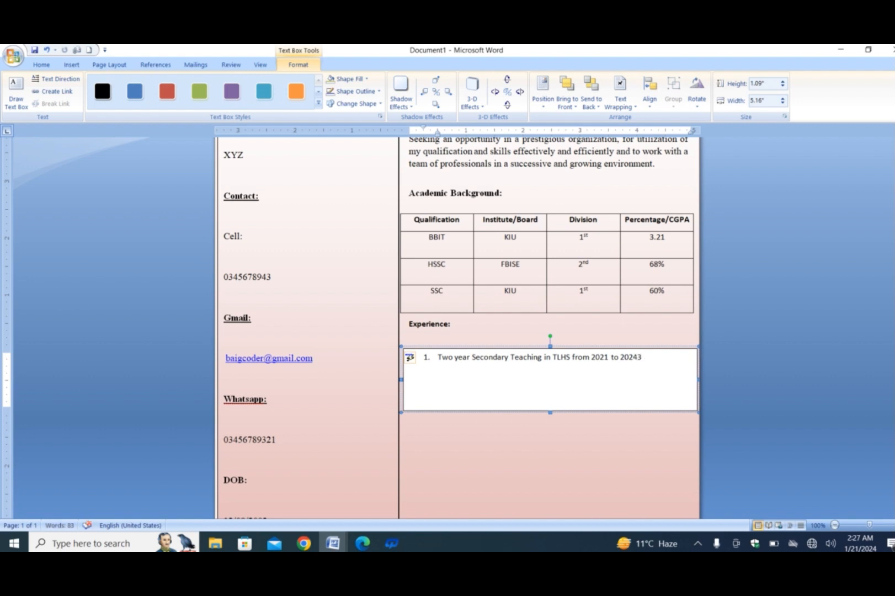
key(BackSpace)
key(BackSpace)
text(3)
Step: Add numbered item 2 reading "Vision lecture in ADP program in Vision Higher Secondary School & Degree College Danyore"
key(Return)
text(vision lectur)
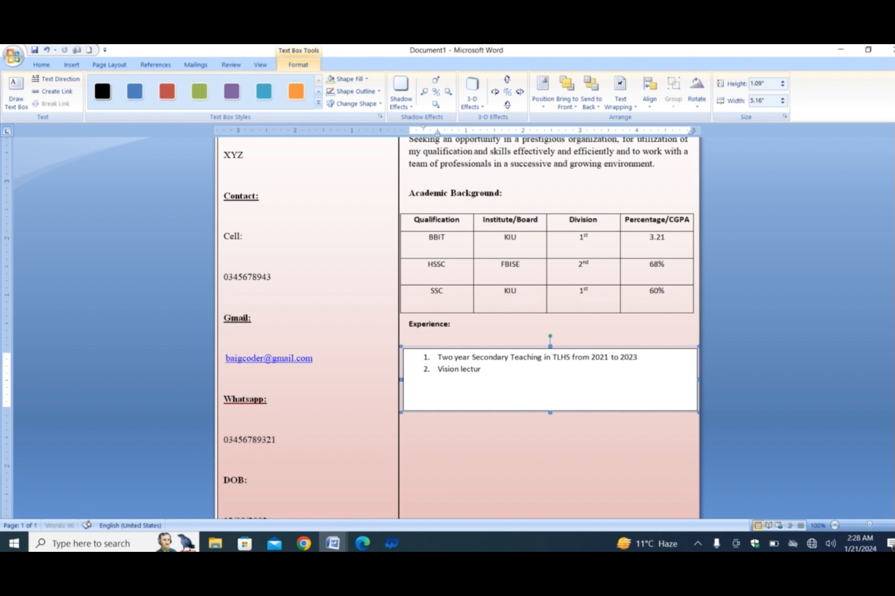
text(es)
text(e)
text(n AD)
text(P pr)
text(ogrM)
key(BackSpace)
text(AM)
key(BackSpace)
key(BackSpace)
text(am in Vision)
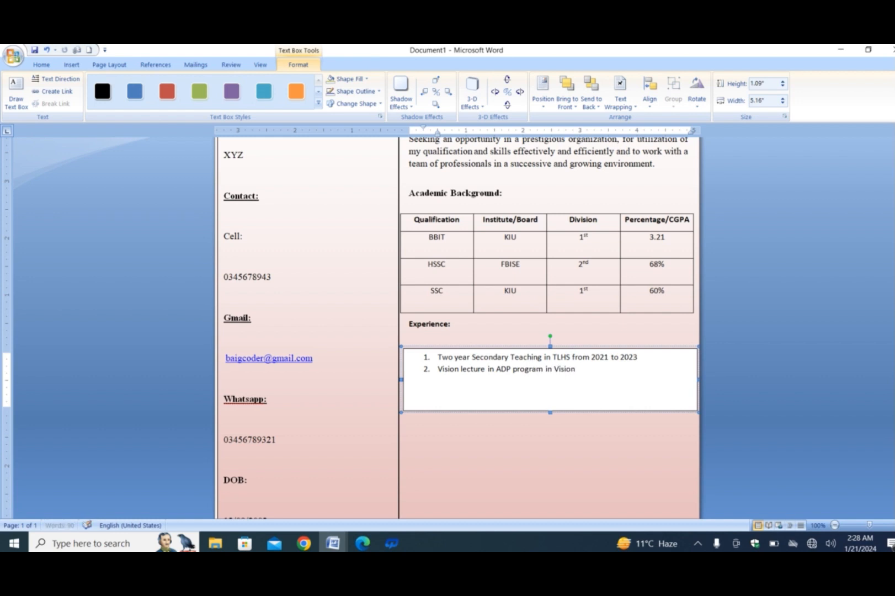
text( Higher S)
key(BackSpace)
text(condae)
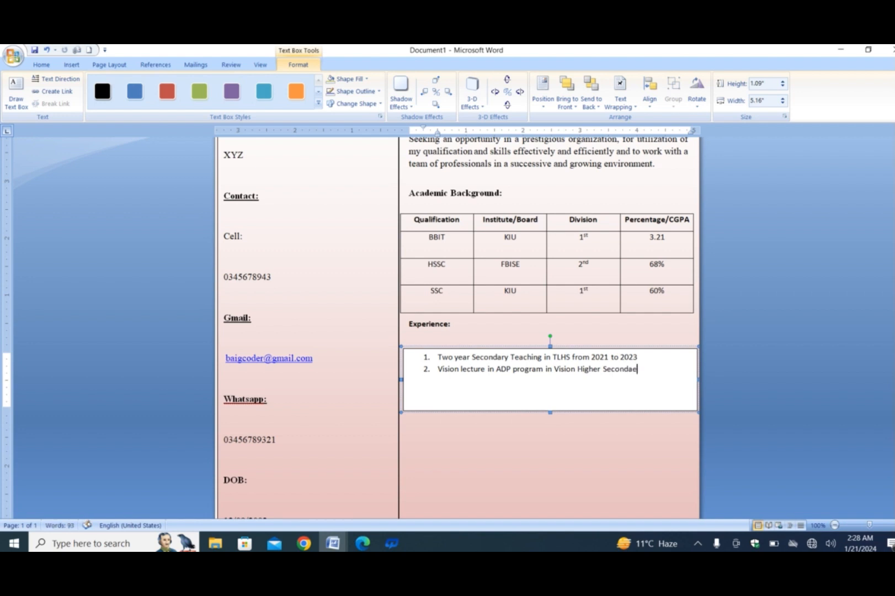
key(BackSpace)
text(ry Chool & Degree)
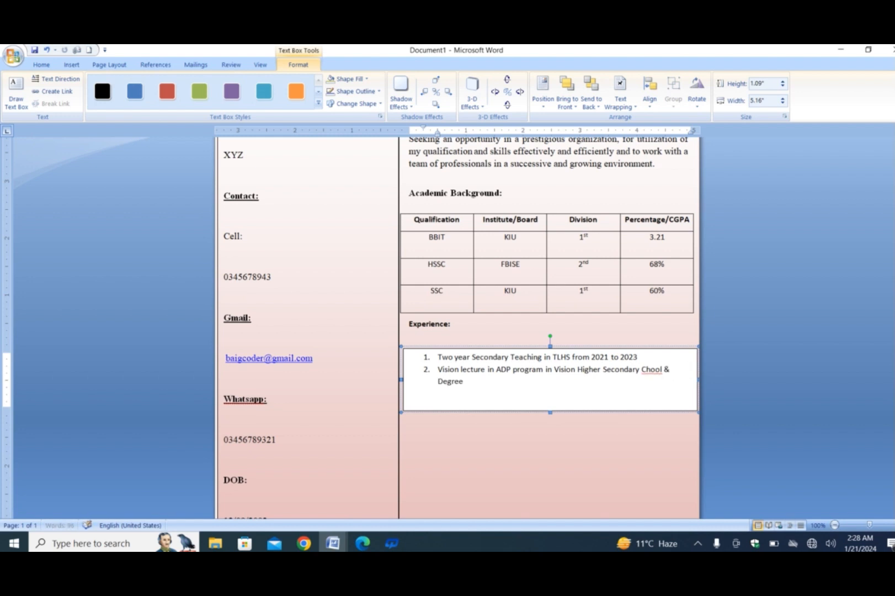
text( College Danyore)
double_click(648, 370)
text(School)
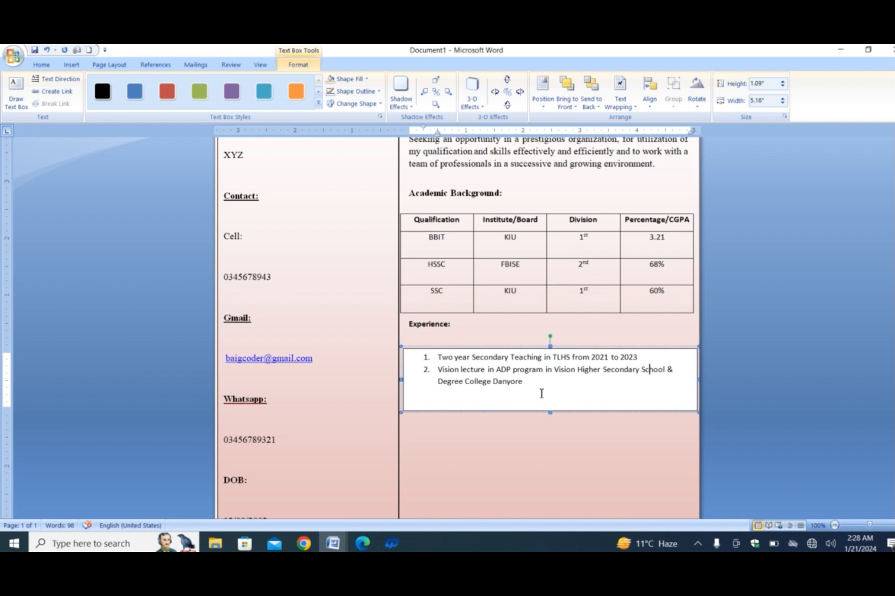
Step: Format both numbered experience items in Times New Roman (Headings), size 12
drag(519, 389, 435, 357)
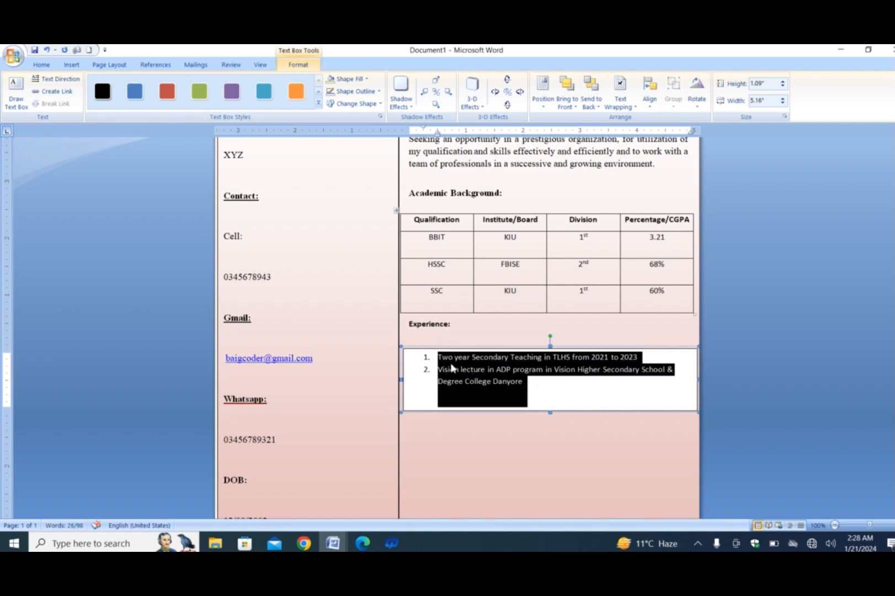
click(41, 64)
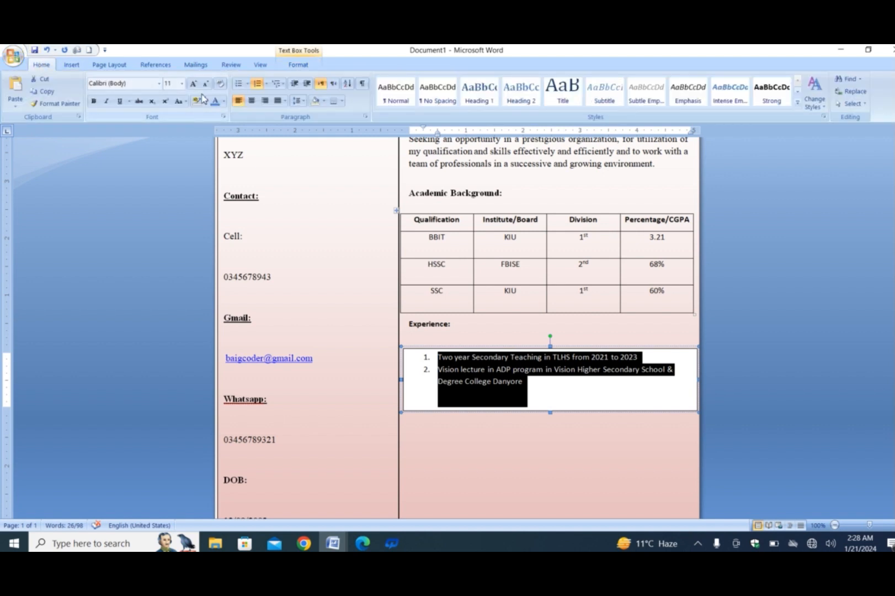
click(159, 83)
click(149, 137)
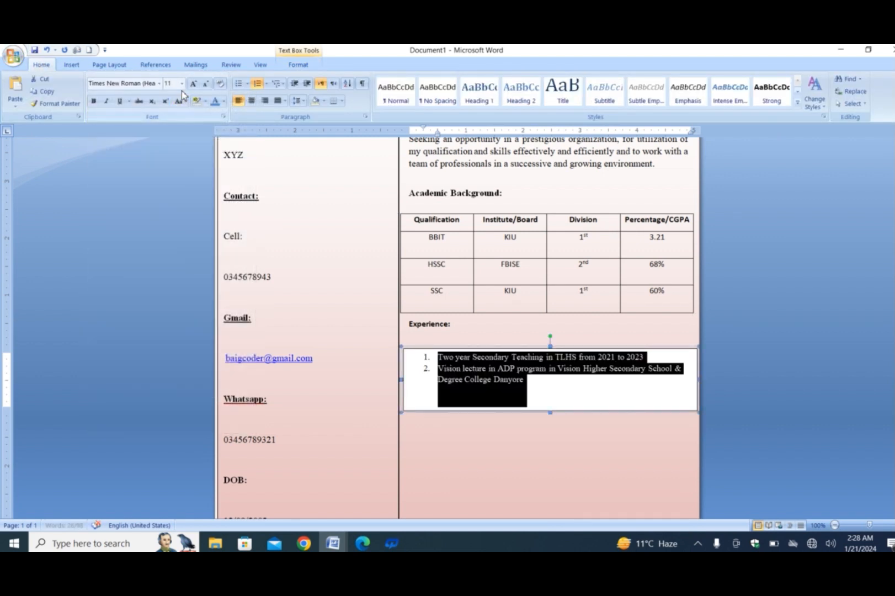
click(182, 83)
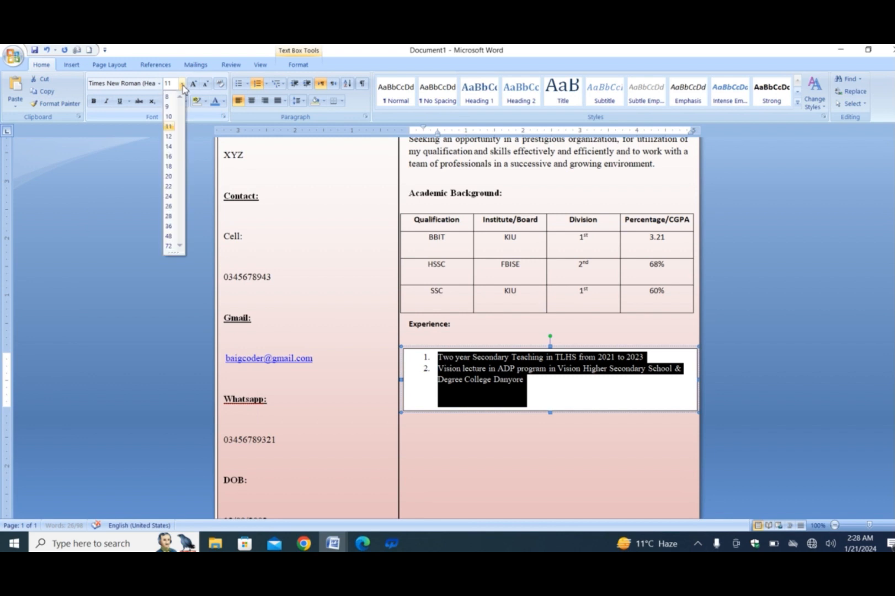
click(172, 138)
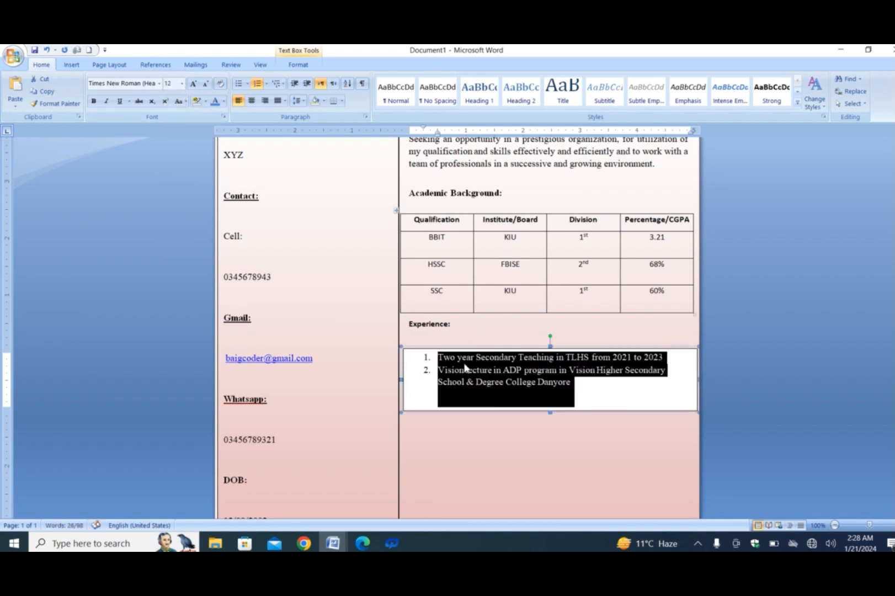
Step: Remove the fill and outline from the text box holding the numbered experience list
click(425, 349)
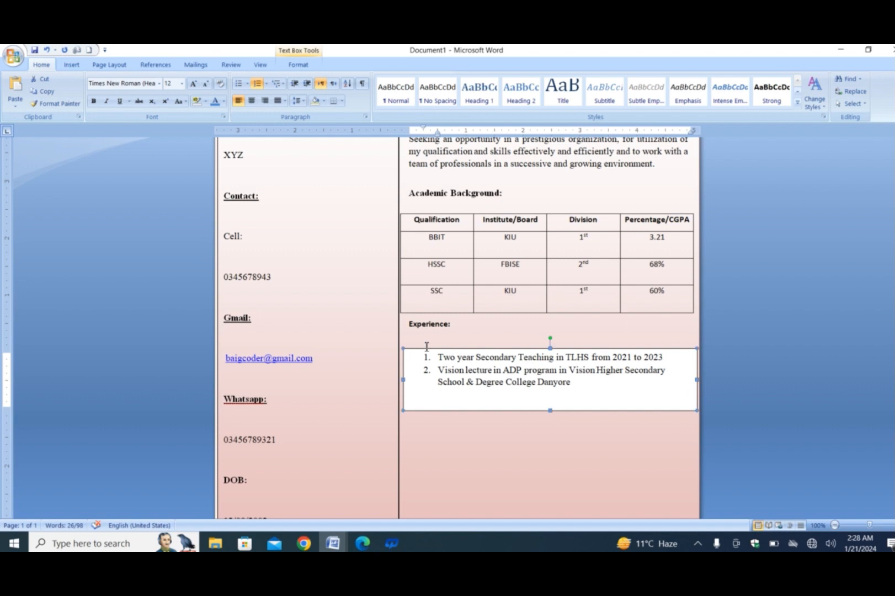
double_click(407, 349)
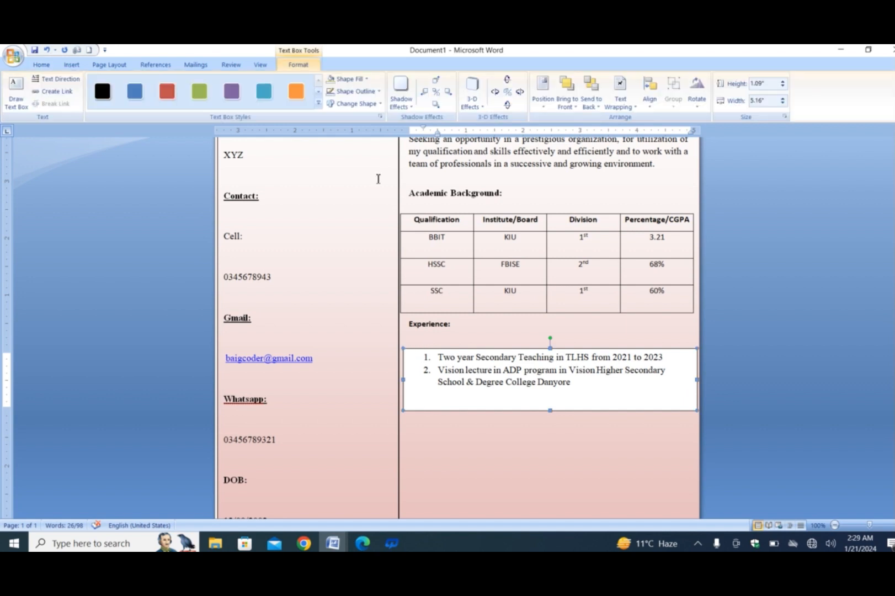
click(365, 79)
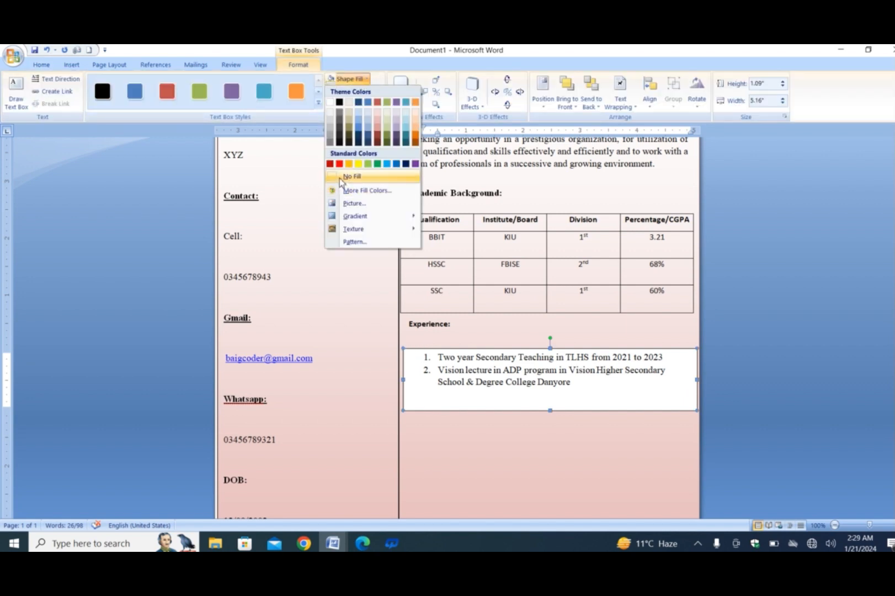
click(348, 178)
click(360, 93)
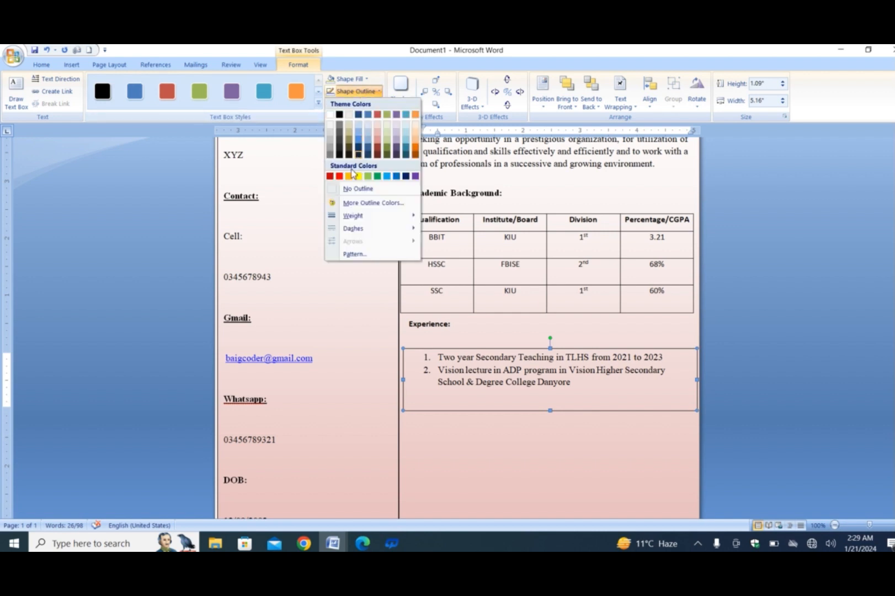
click(347, 186)
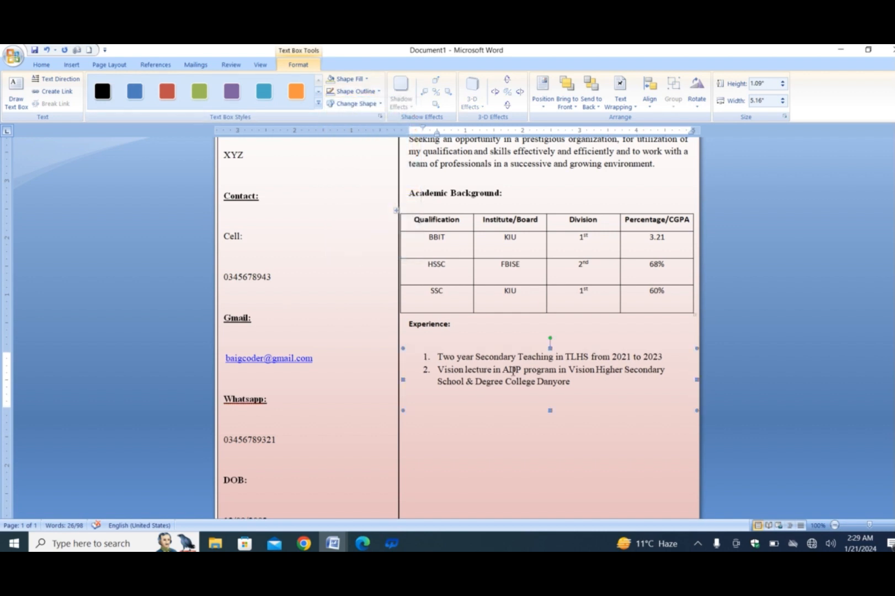
click(561, 465)
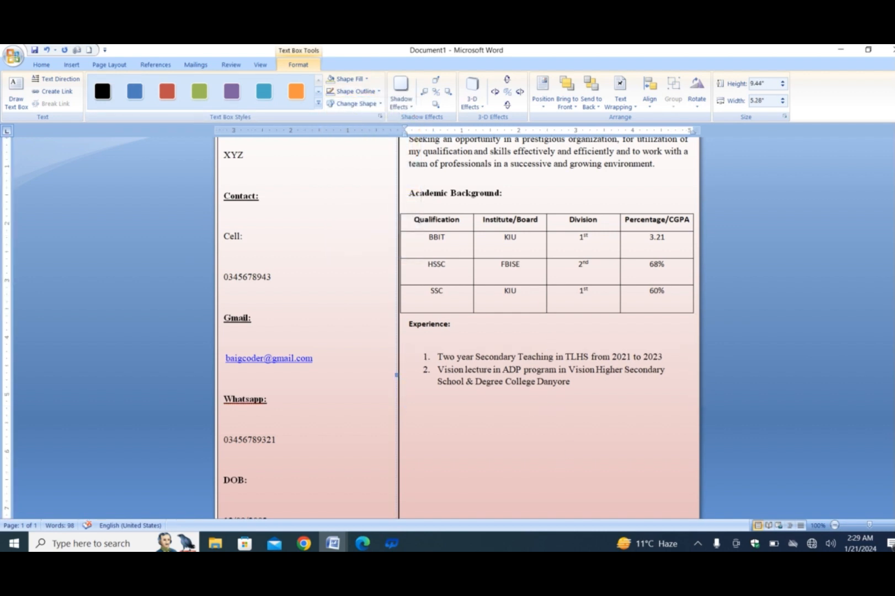
Step: Draw a rectangle about 4.98" wide by 0.49" high below the experience list and make it ready for text
scroll(651, 332, down, 5)
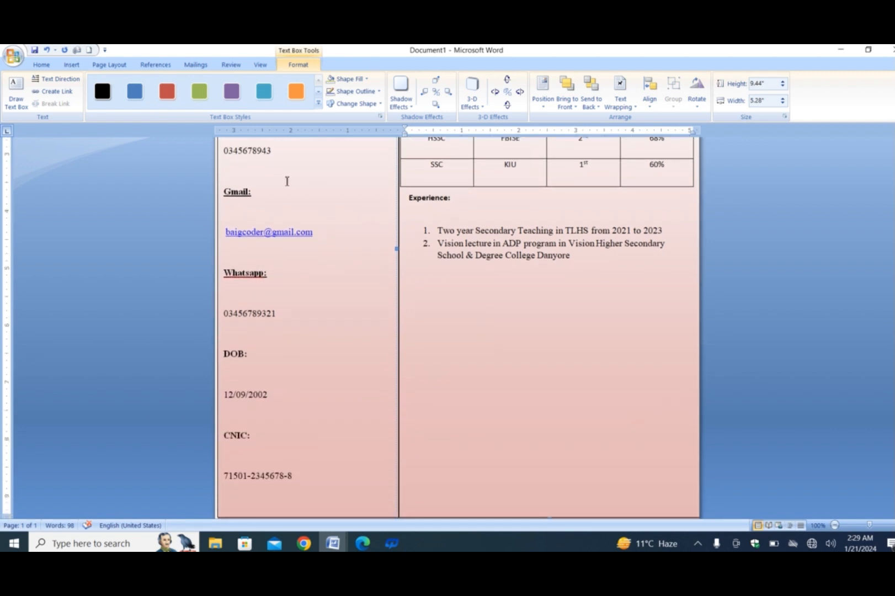
click(41, 64)
click(71, 64)
click(172, 101)
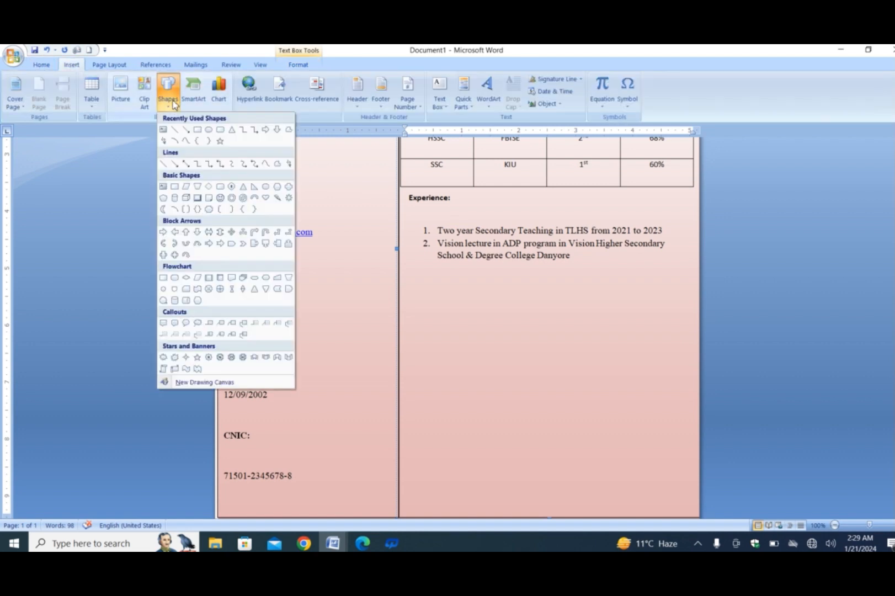
click(197, 129)
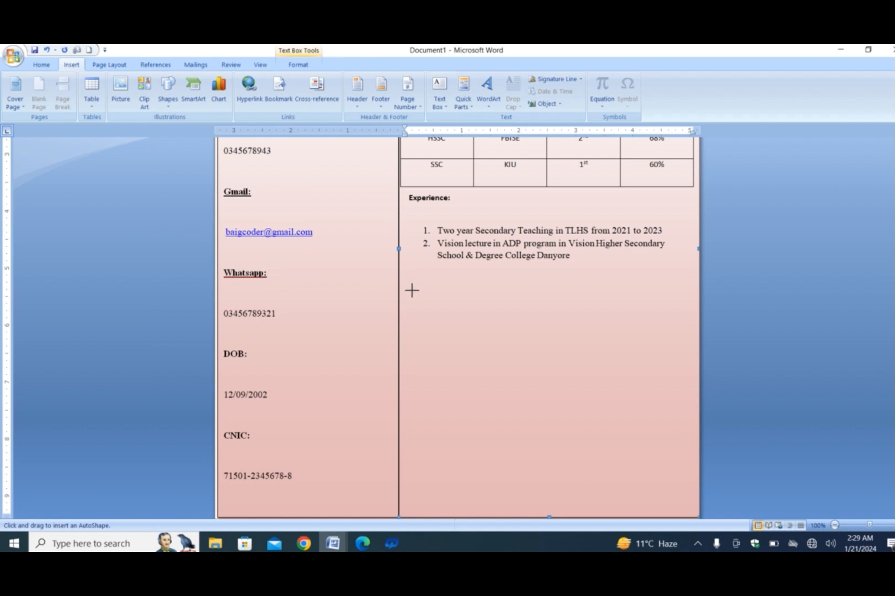
mouse_move(411, 289)
mouse_down()
mouse_move(629, 328)
mouse_move(694, 317)
mouse_up()
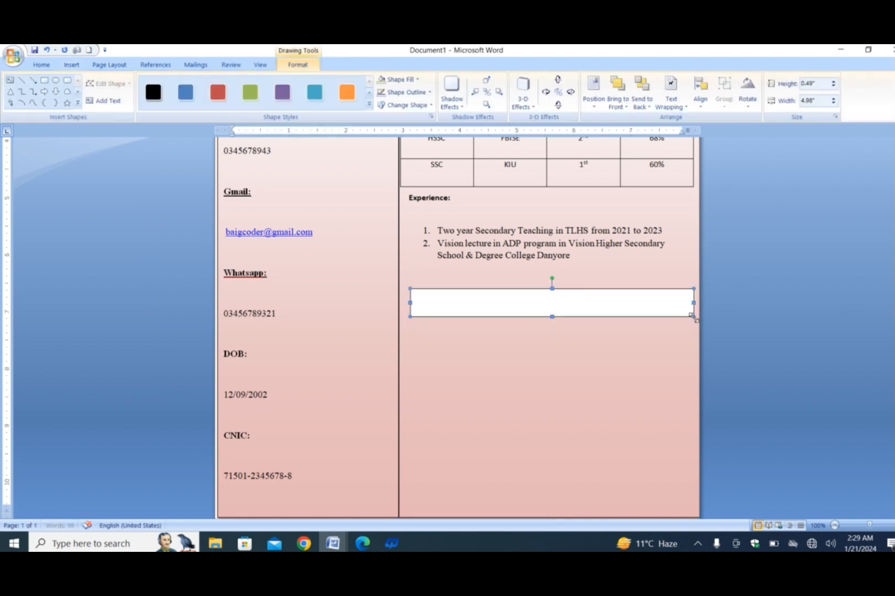
right_click(559, 311)
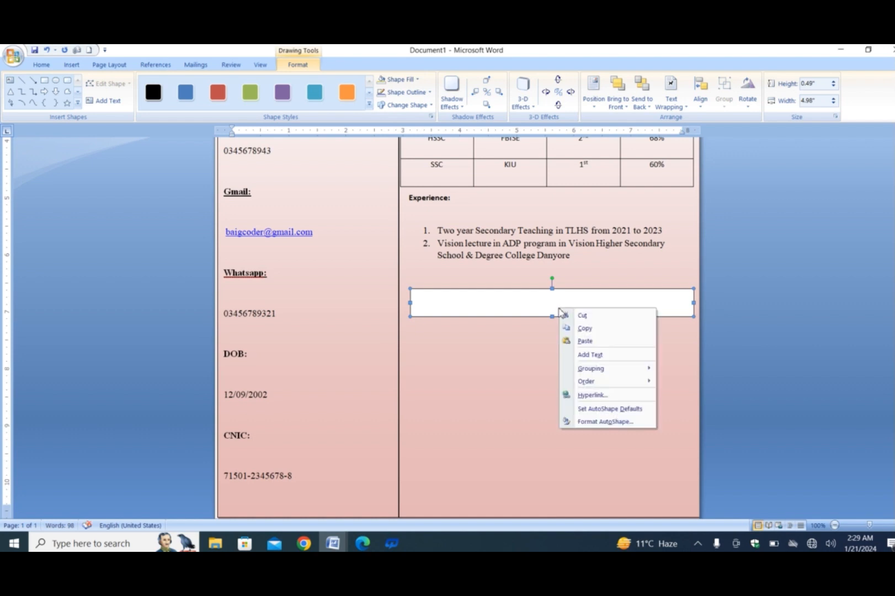
click(585, 356)
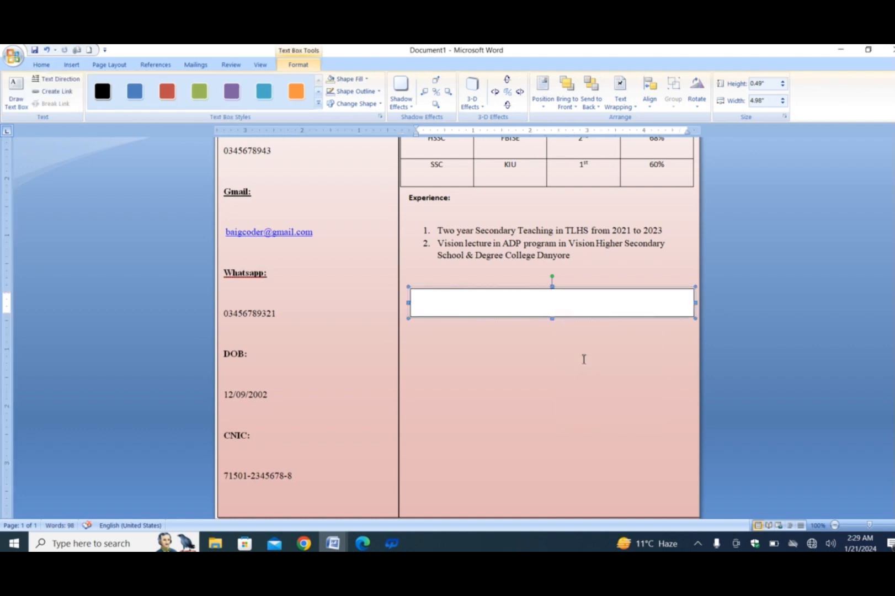
Step: Enter the heading "Computer Skill" in the new text box and remove the box's fill and outline
text(Computer Ski)
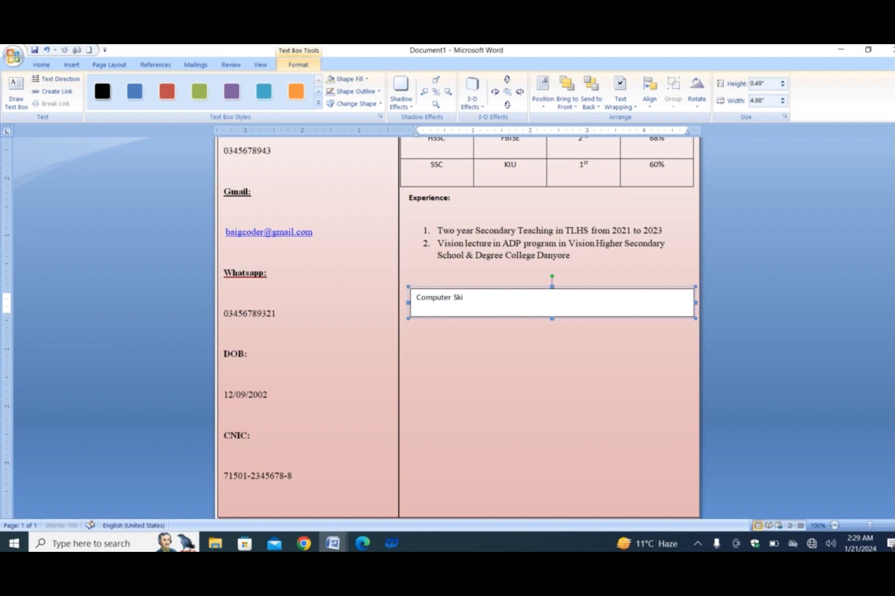
text(ll)
click(366, 79)
click(352, 176)
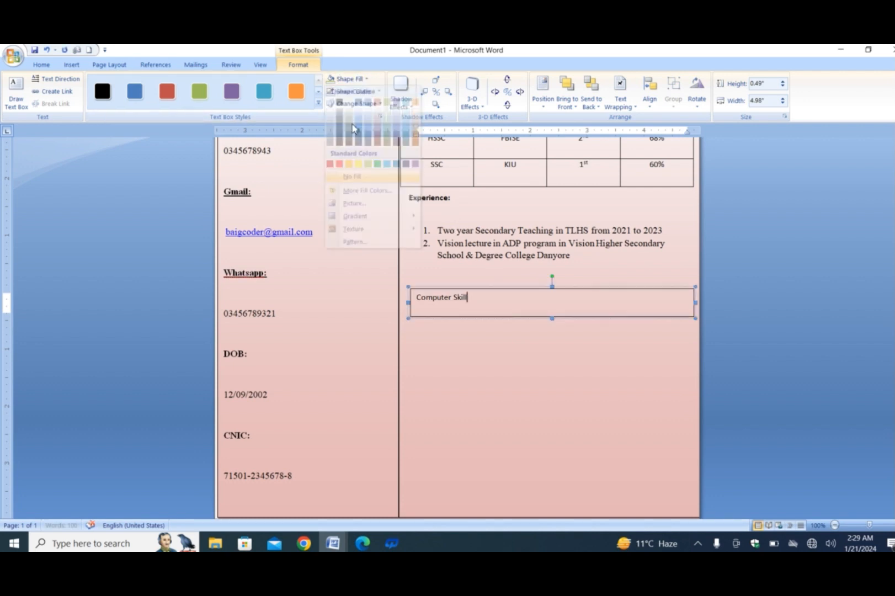
click(368, 91)
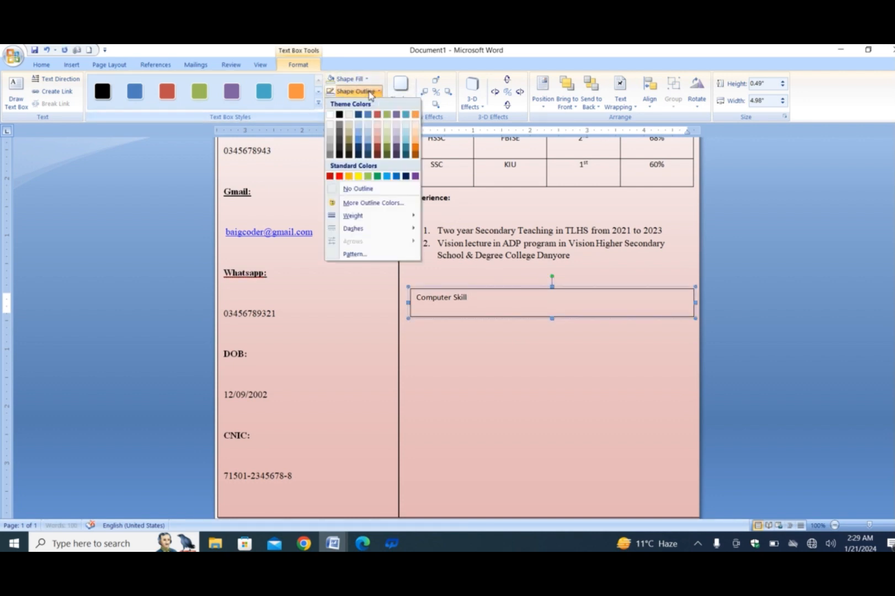
click(353, 189)
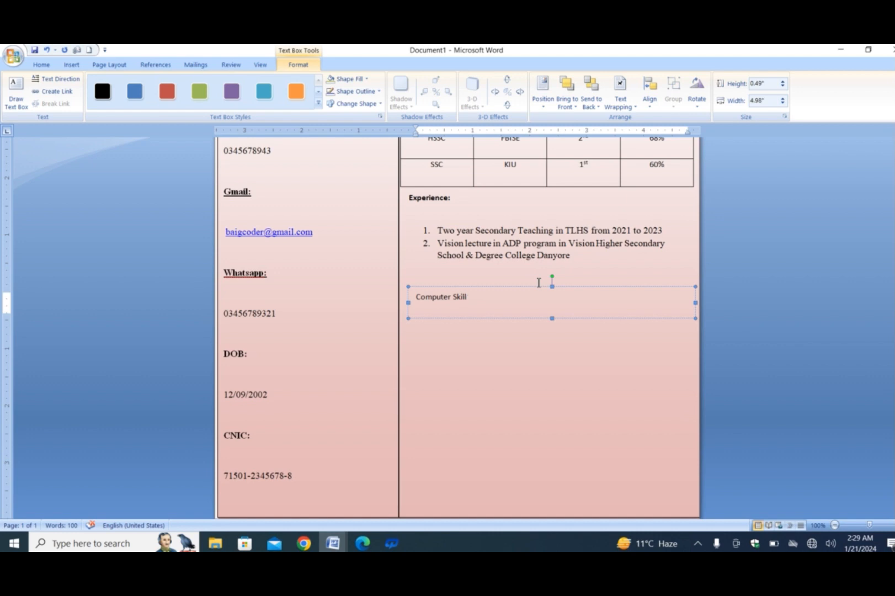
Step: Format the "Computer Skill" heading as bold Times New Roman (Headings), size 12
drag(468, 296, 415, 299)
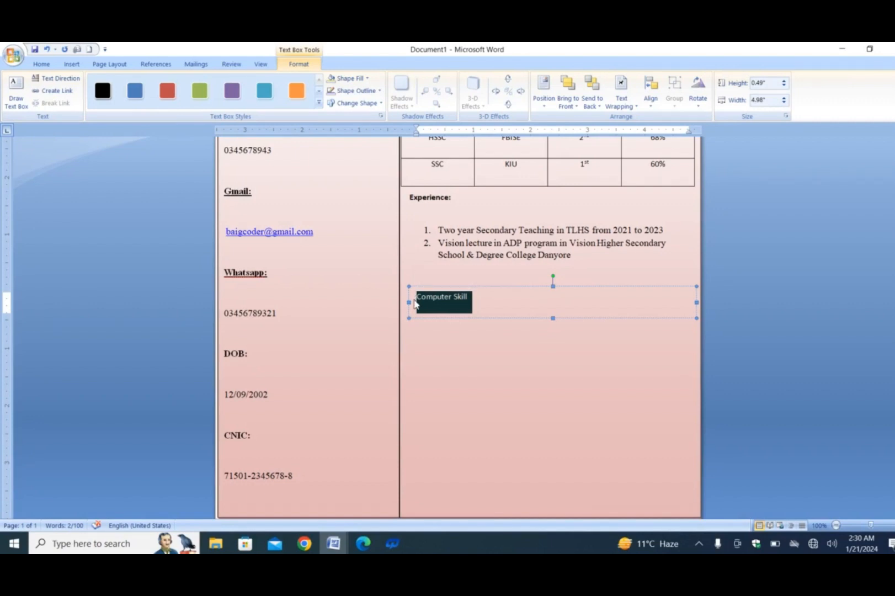
key(ctrl+b)
click(41, 64)
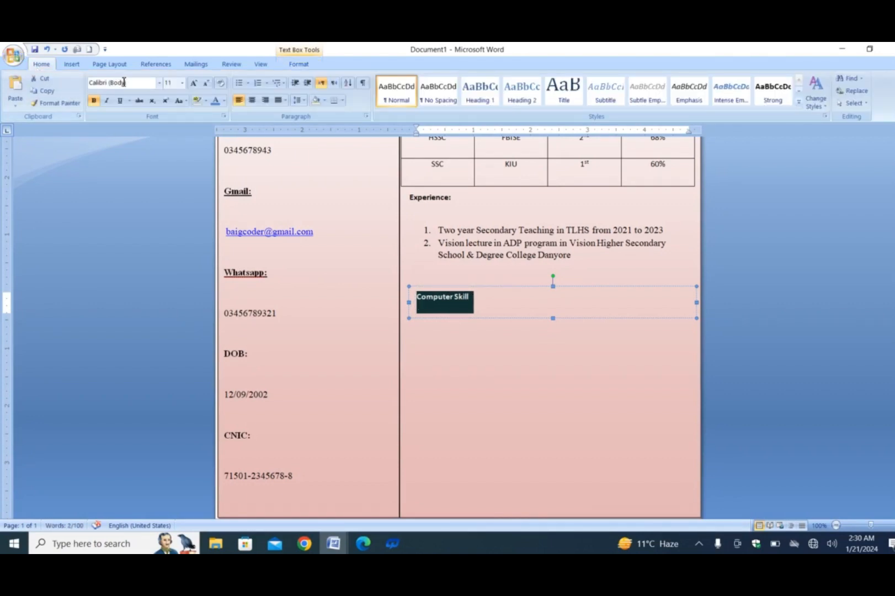
click(159, 82)
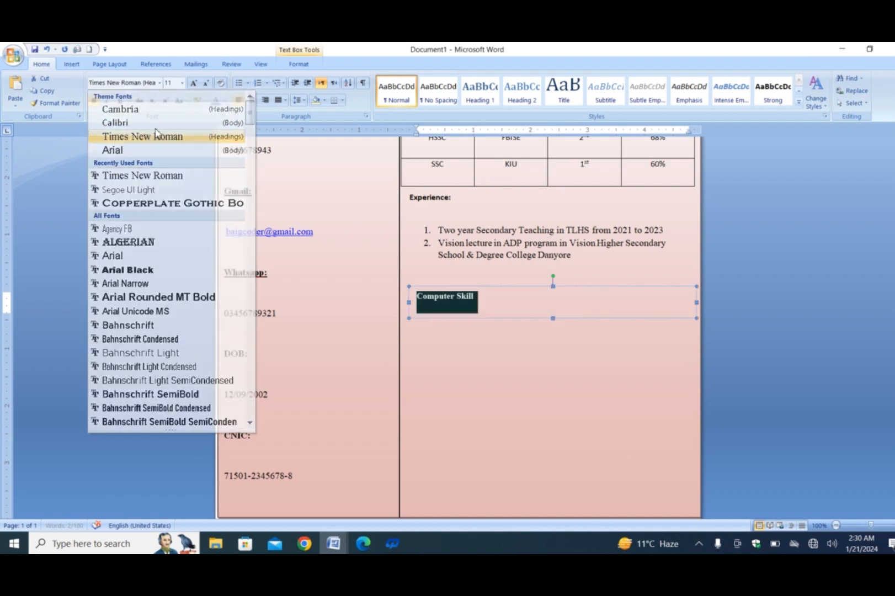
click(157, 134)
click(182, 82)
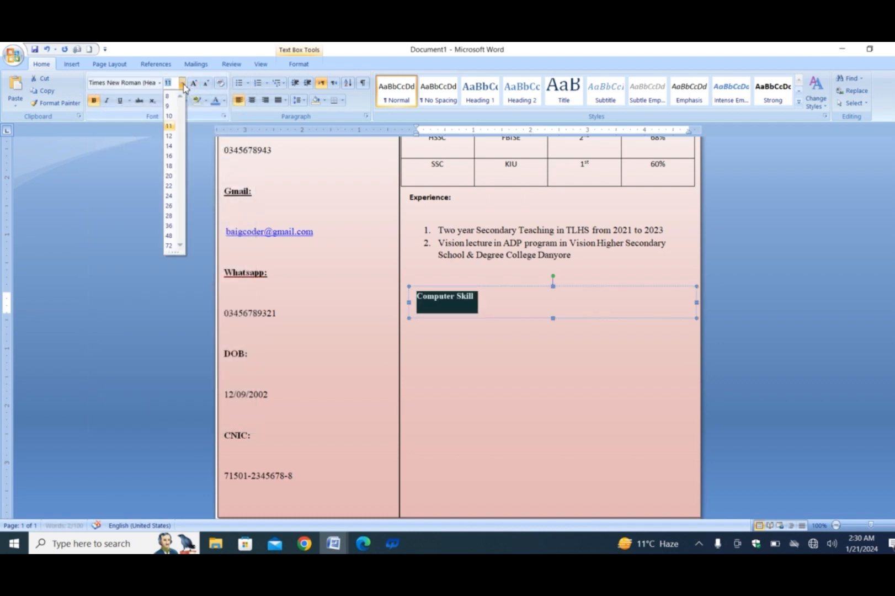
click(170, 136)
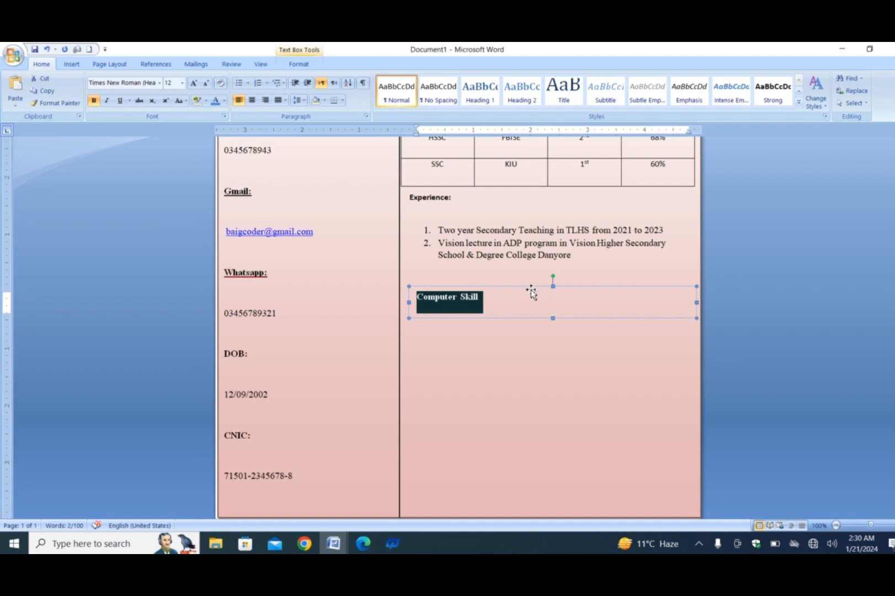
Step: Set the "Experience:" heading in Times New Roman (Headings), size 12
click(453, 197)
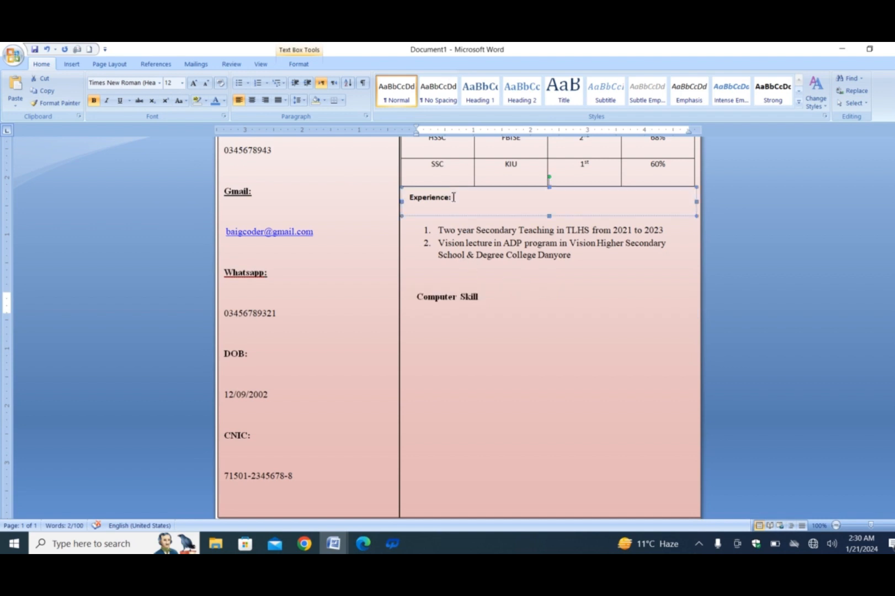
drag(457, 197, 390, 203)
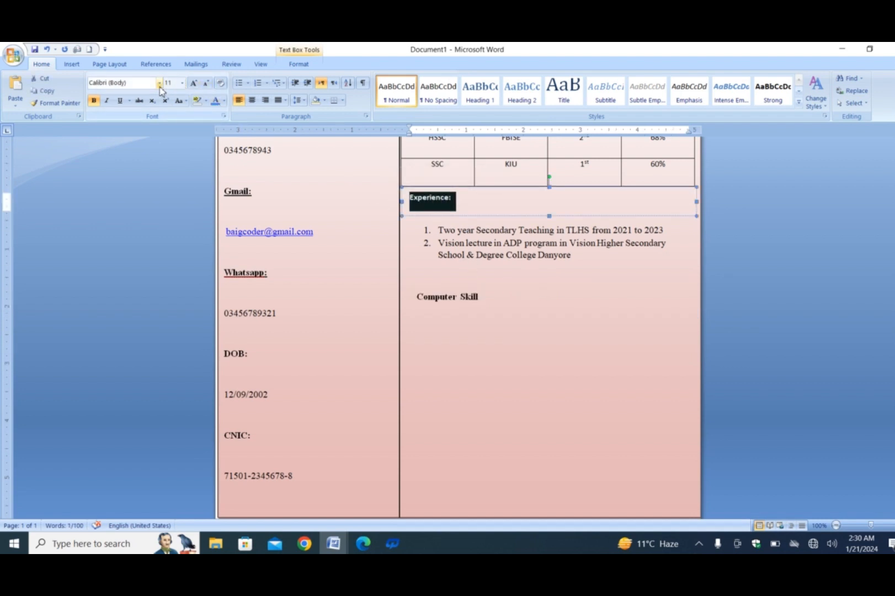
click(159, 82)
click(141, 136)
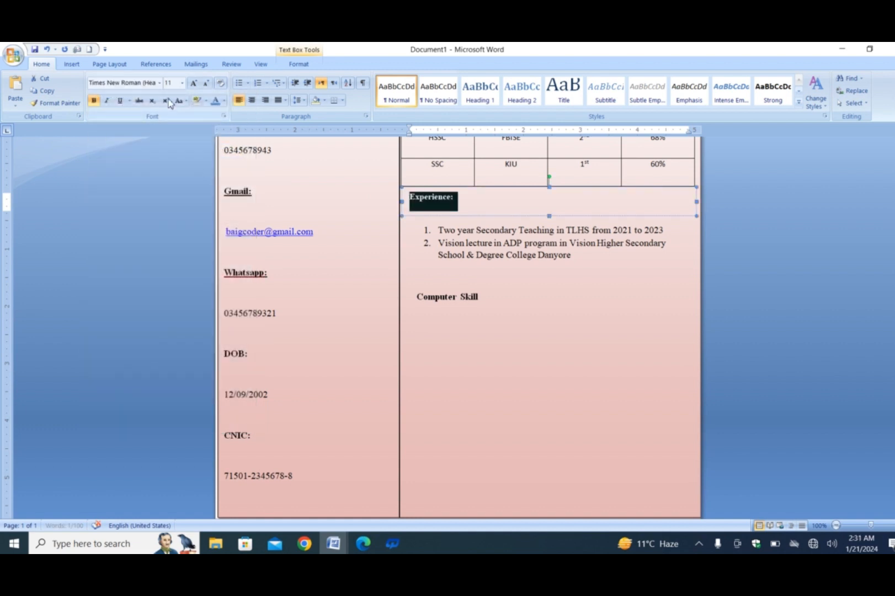
click(181, 83)
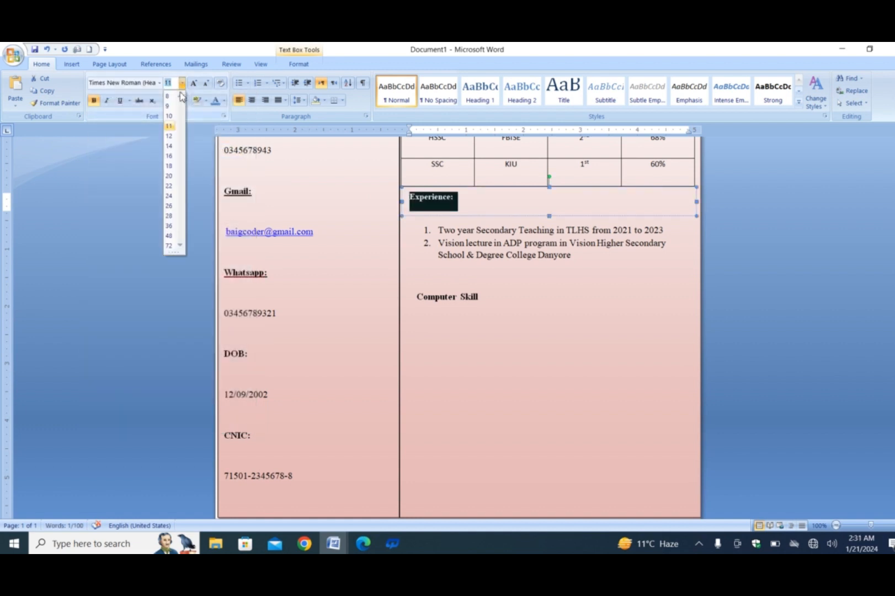
click(168, 147)
Step: Add a colon to the "Computer Skill" heading and a numbered item below it reading "Three month diploma in POCDA"
click(486, 309)
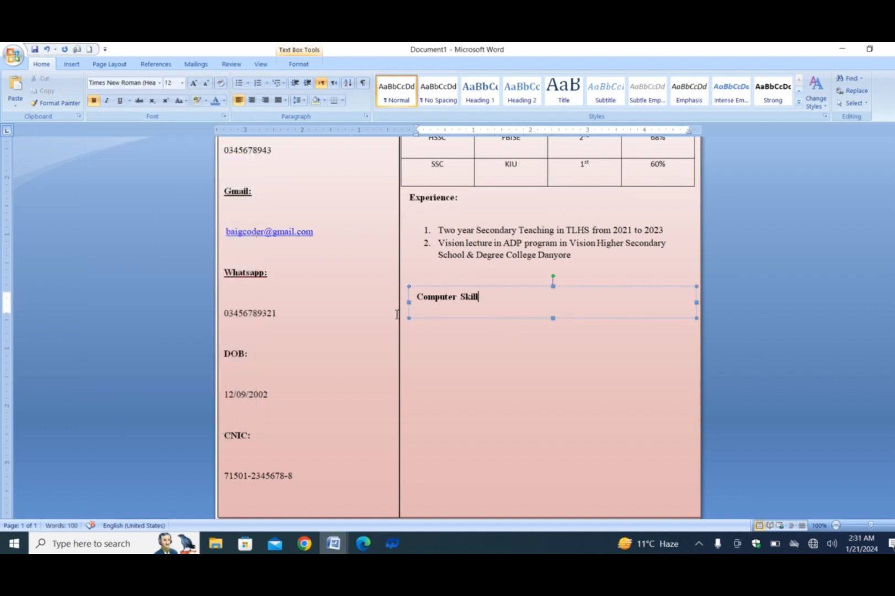
text(:)
key(Return)
text(1.)
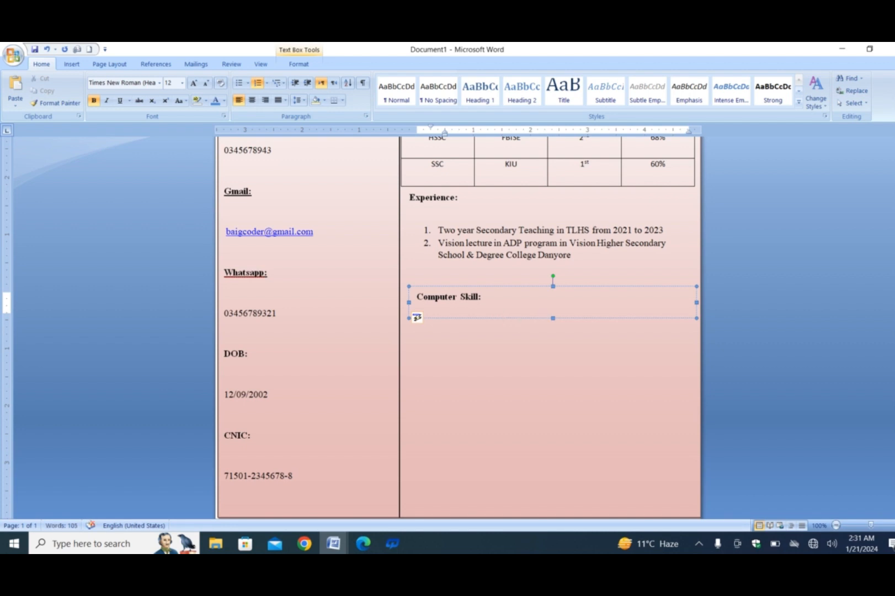
text(in nths)
Step: Extend the Computer Skill text box downward so it has room for the numbered item
click(587, 319)
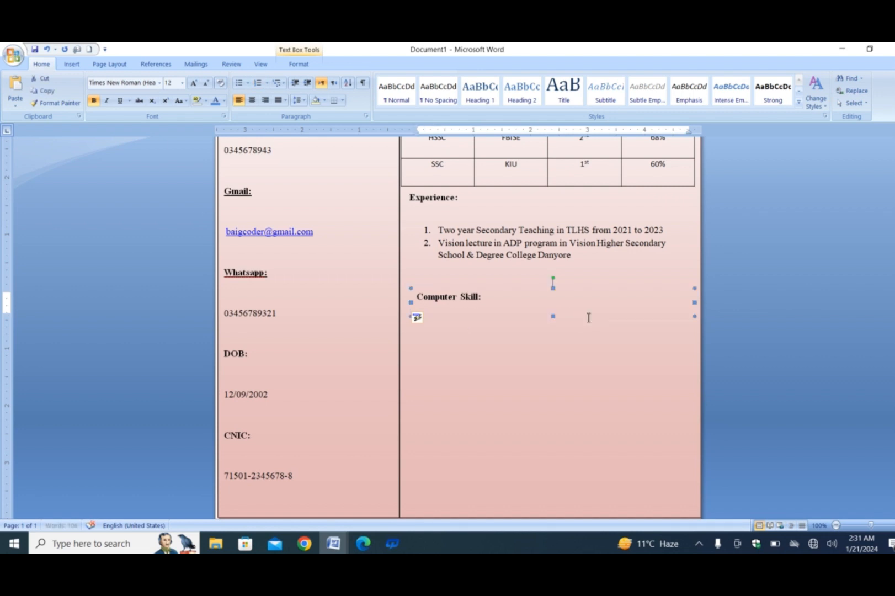
click(498, 305)
click(490, 314)
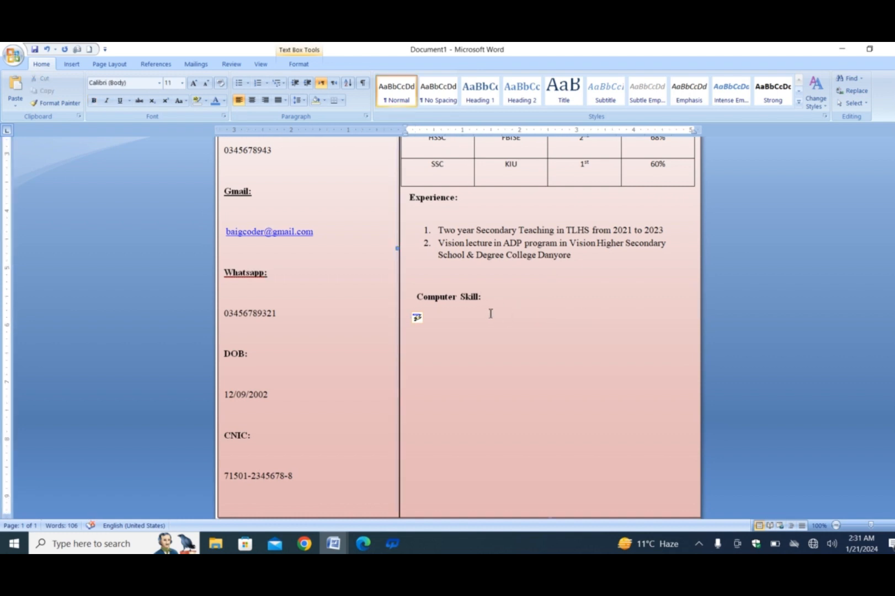
click(416, 317)
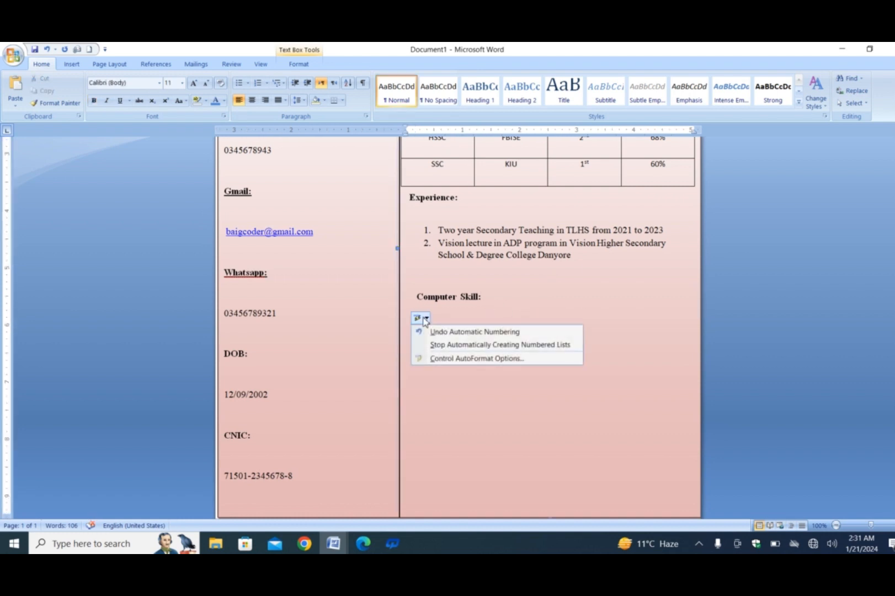
click(422, 297)
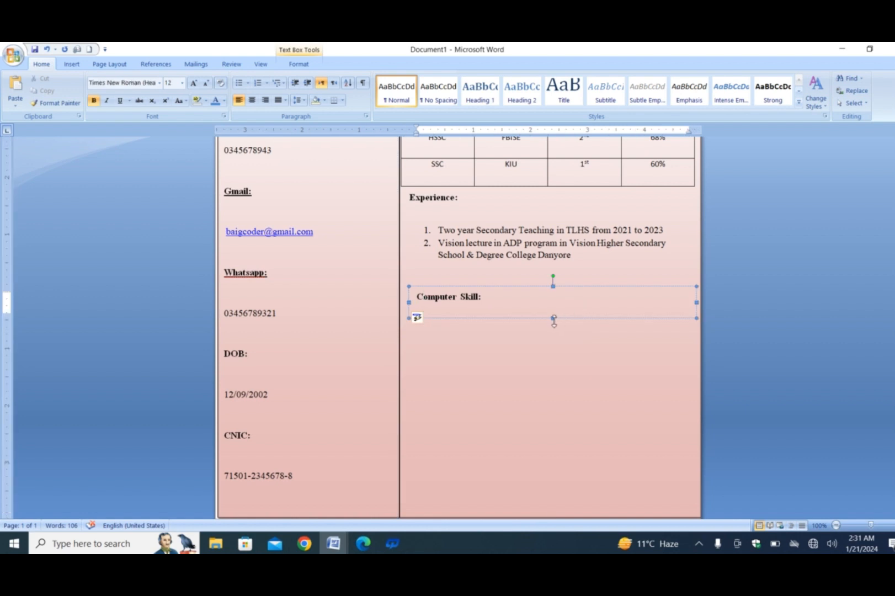
drag(553, 318, 554, 334)
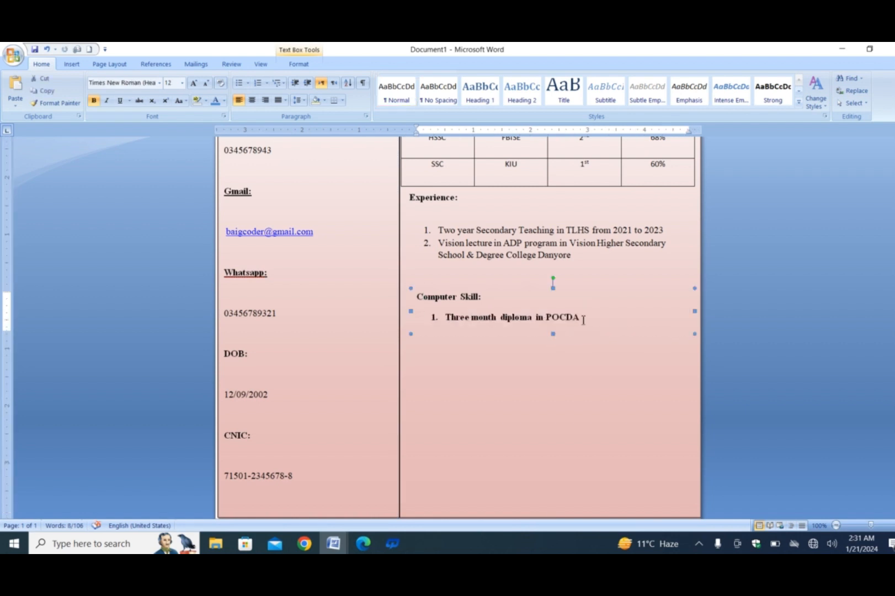
Step: Correct the numbered computer skill item to read "Three month diploma in Office Automation from PCDA"
click(561, 319)
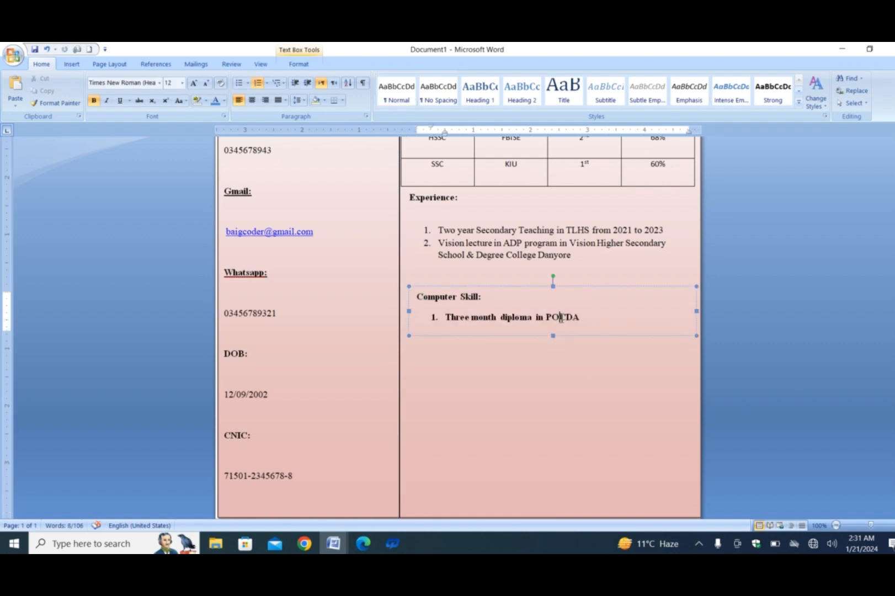
key(BackSpace)
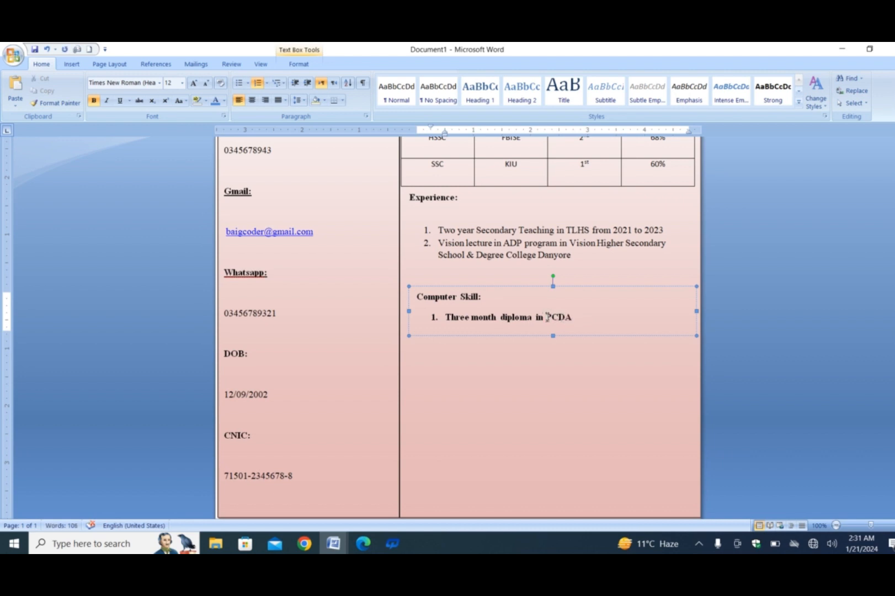
click(547, 317)
text(Office Autoomation)
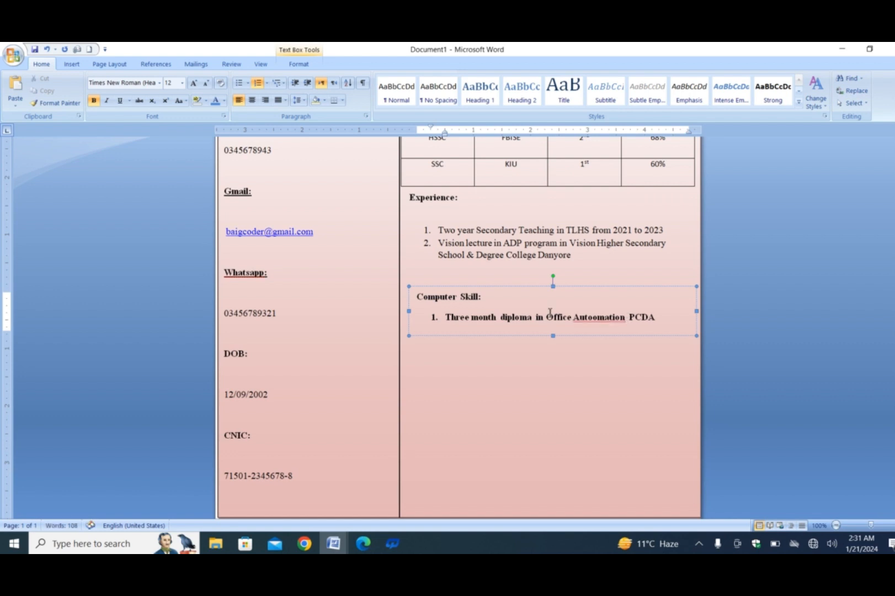
right_click(606, 316)
click(649, 339)
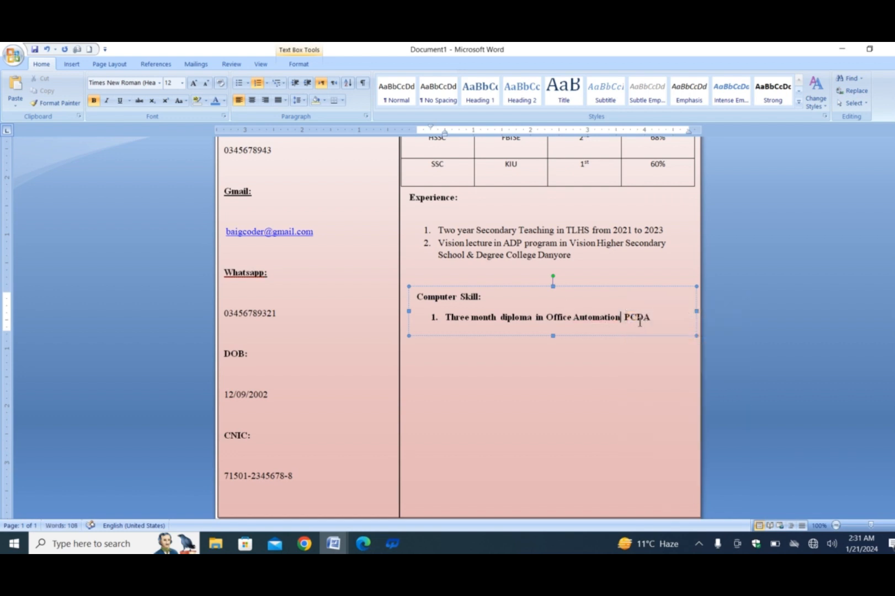
text(from)
Step: Remove the bold formatting from the numbered item under the Computer Skill heading
drag(679, 313, 448, 312)
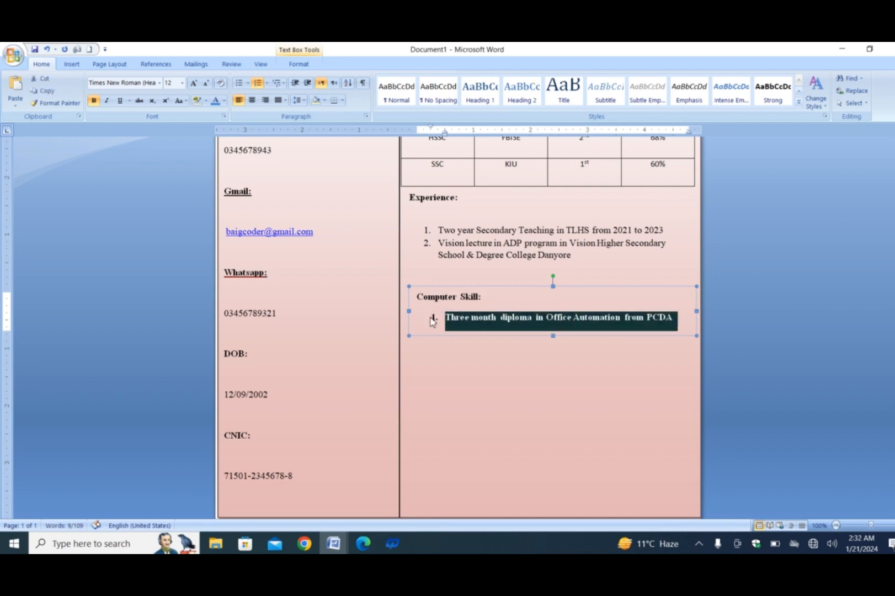
key(ctrl+b)
click(474, 364)
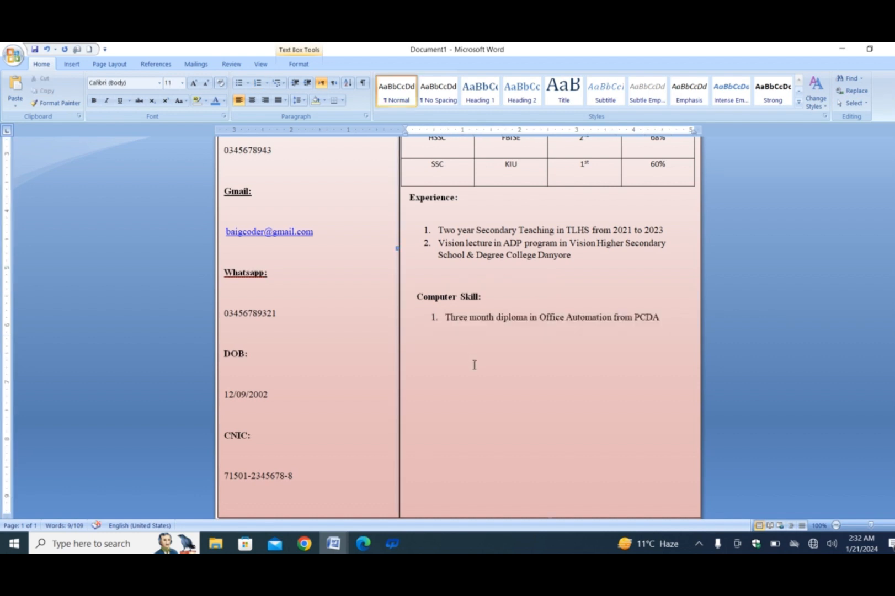
Step: Draw a rectangle about 4.79" wide by 1.02" high below the computer skill item and nudge it slightly upward
scroll(473, 363, down, 1)
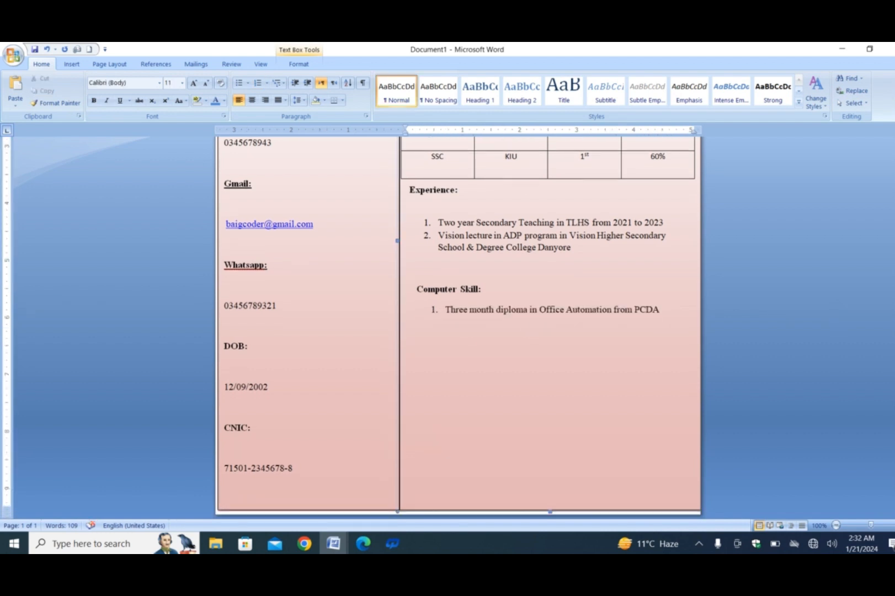
click(73, 65)
click(169, 99)
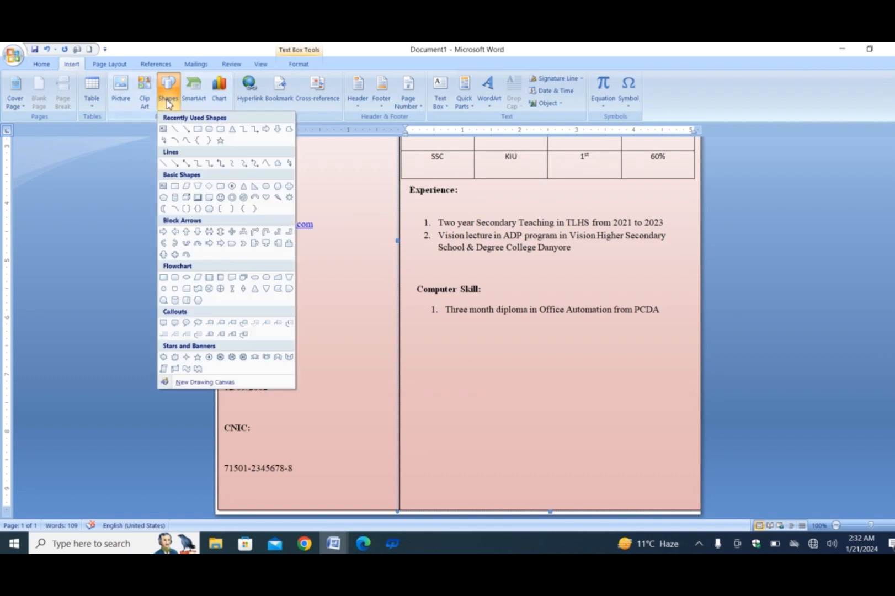
click(193, 131)
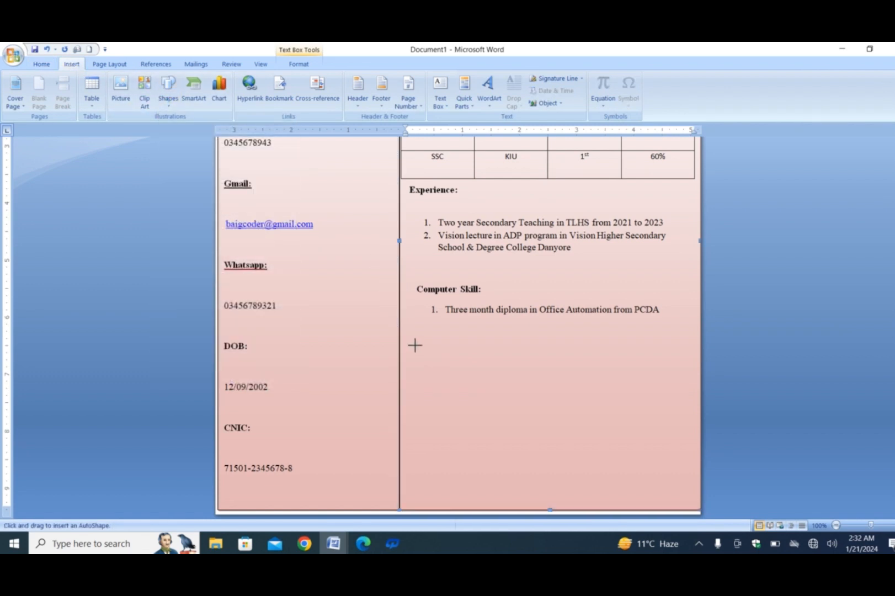
mouse_move(413, 344)
mouse_down()
mouse_move(502, 408)
mouse_move(681, 415)
mouse_move(687, 401)
mouse_up()
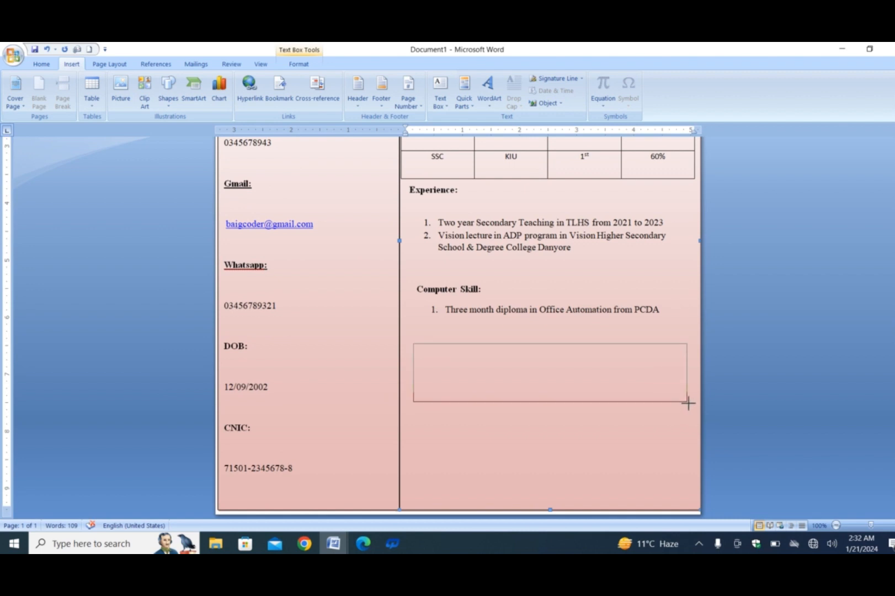
key(Up)
key(Up)
key(Up)
key(Up)
key(Up)
key(Up)
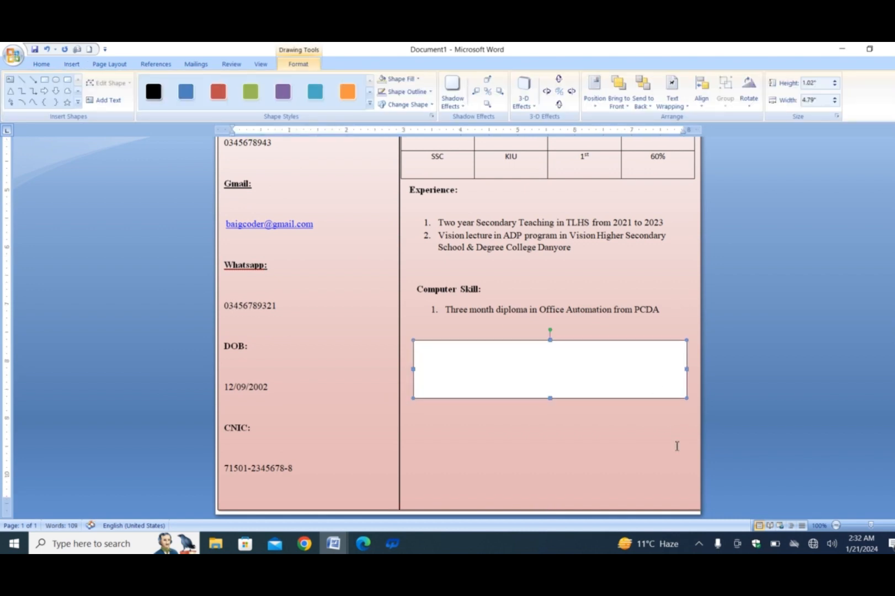
key(Up)
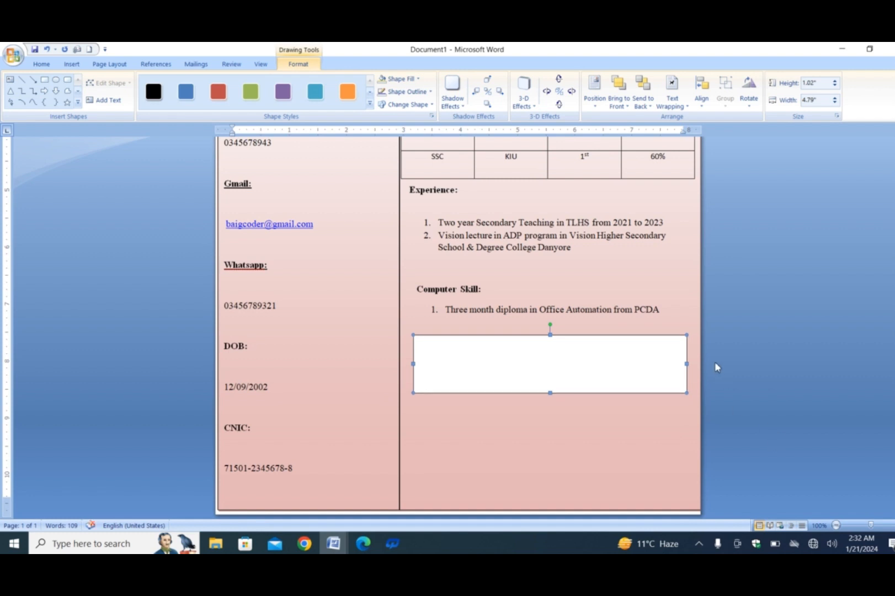
Step: Widen the new rectangle on both sides to about 5.23" to span the column and make it ready for text
drag(687, 365, 698, 364)
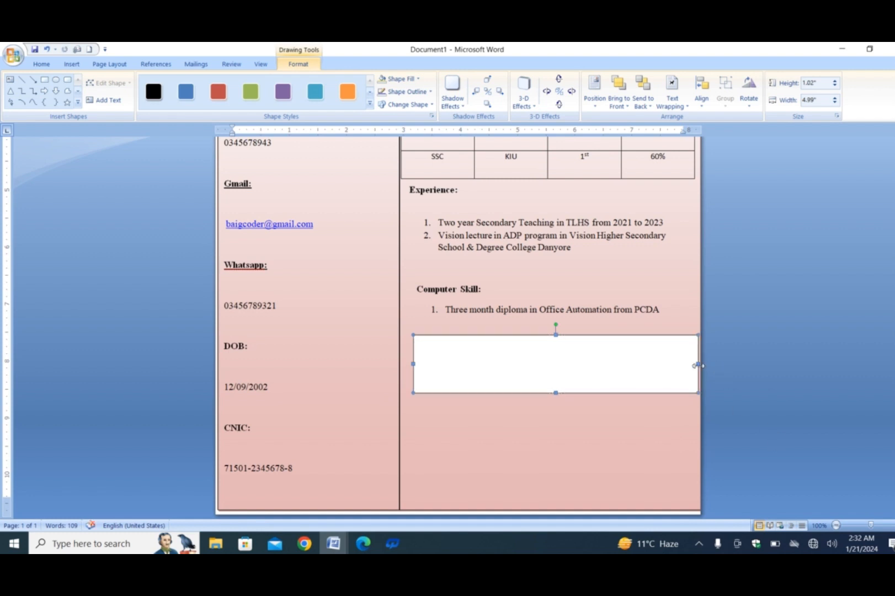
drag(413, 364, 399, 363)
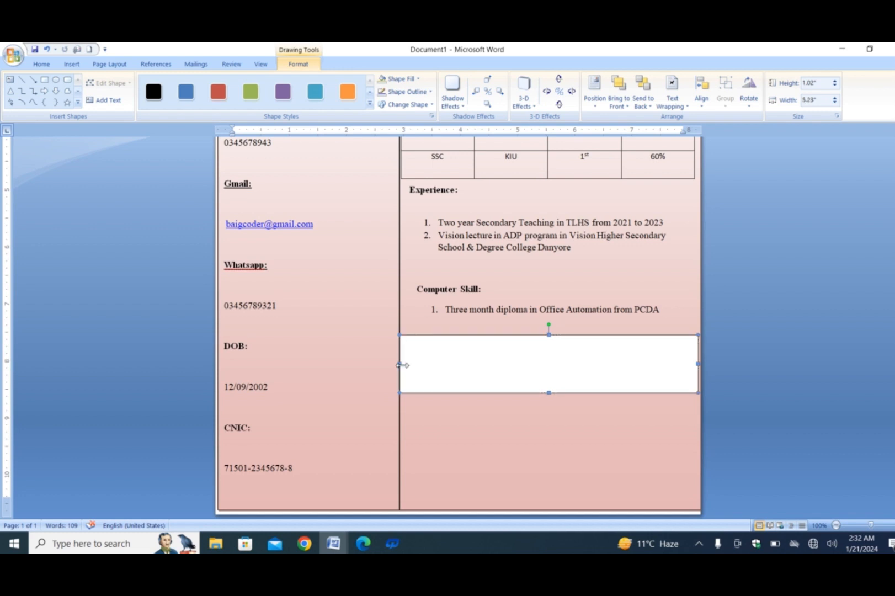
right_click(503, 349)
click(532, 396)
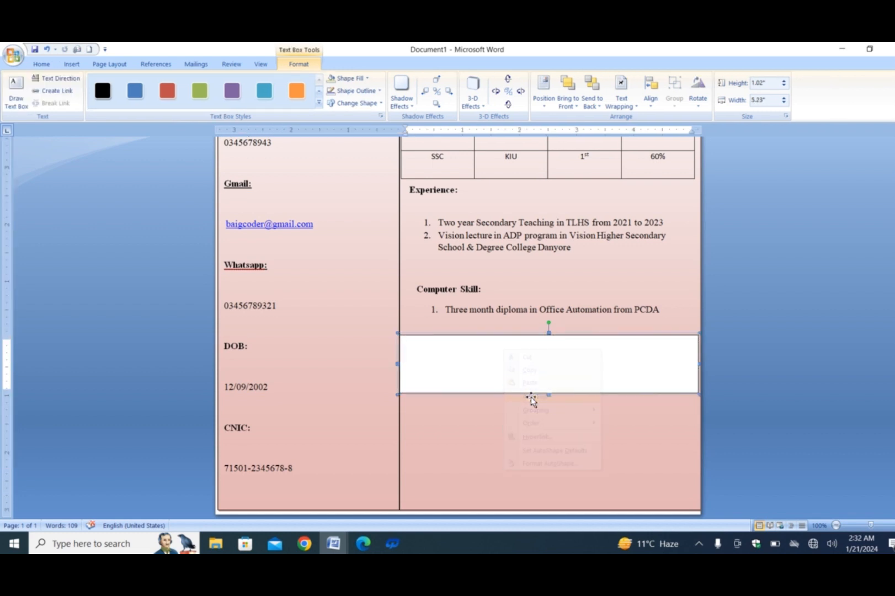
Step: Enter the heading "Languages:" in the new box below the computer skill item, correcting its spelling
text(Langiuages:)
key(Return)
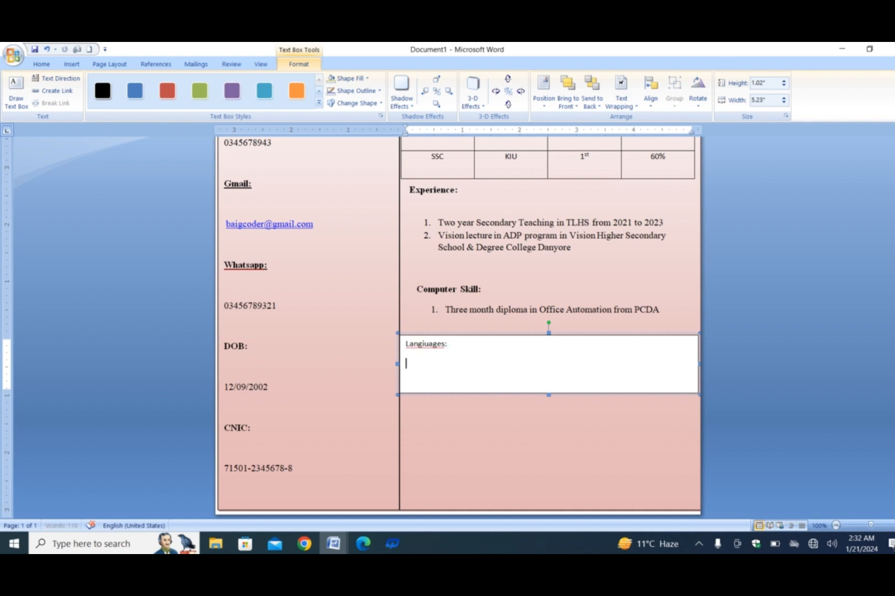
click(431, 345)
right_click(431, 345)
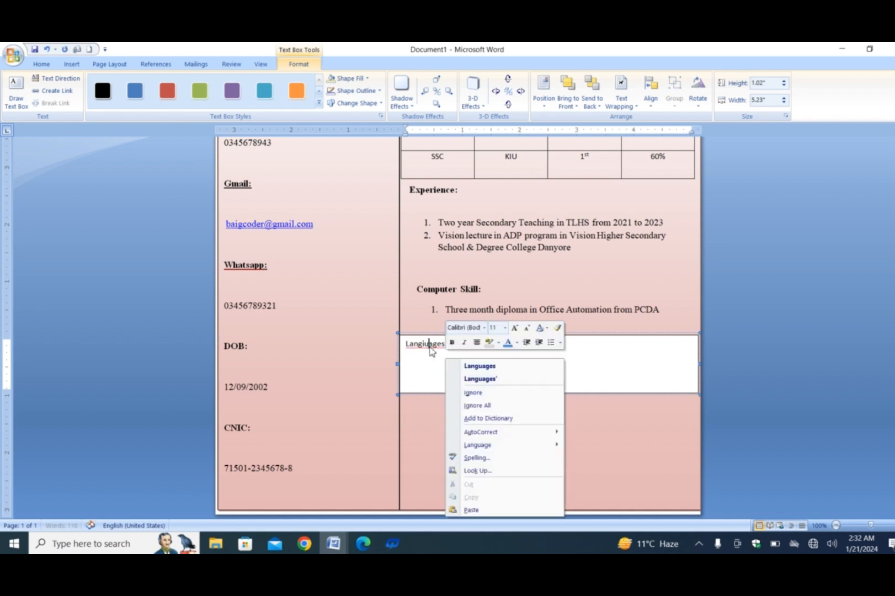
click(477, 365)
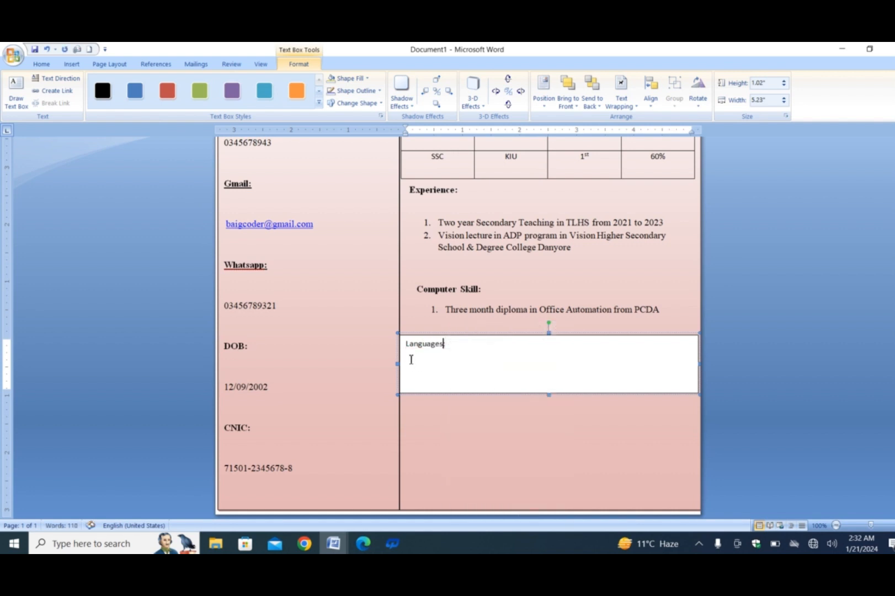
Step: Add a numbered list under the Languages heading with Mother Tongue, Urdu and English, correcting the spelling of "Tongue"
text(1. Mother )
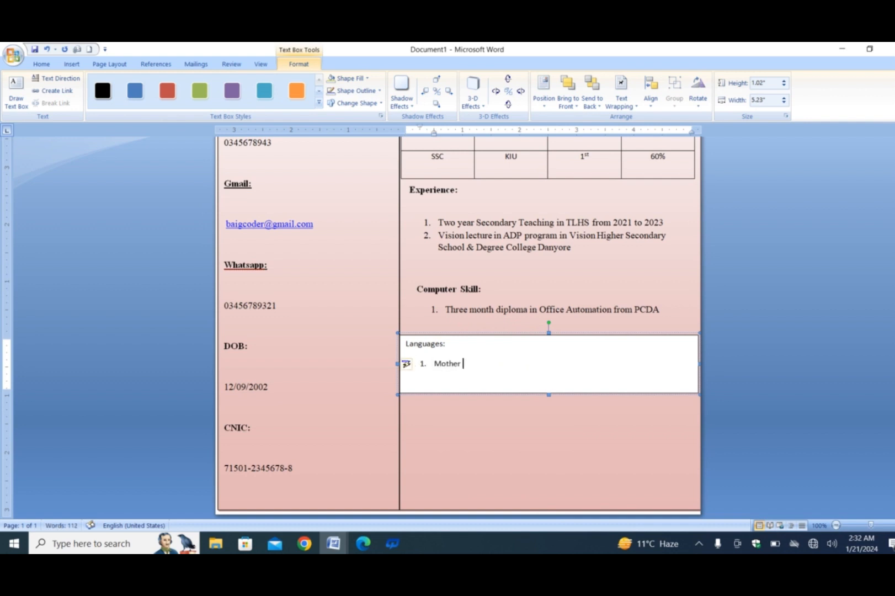
text(Tounge)
key(Return)
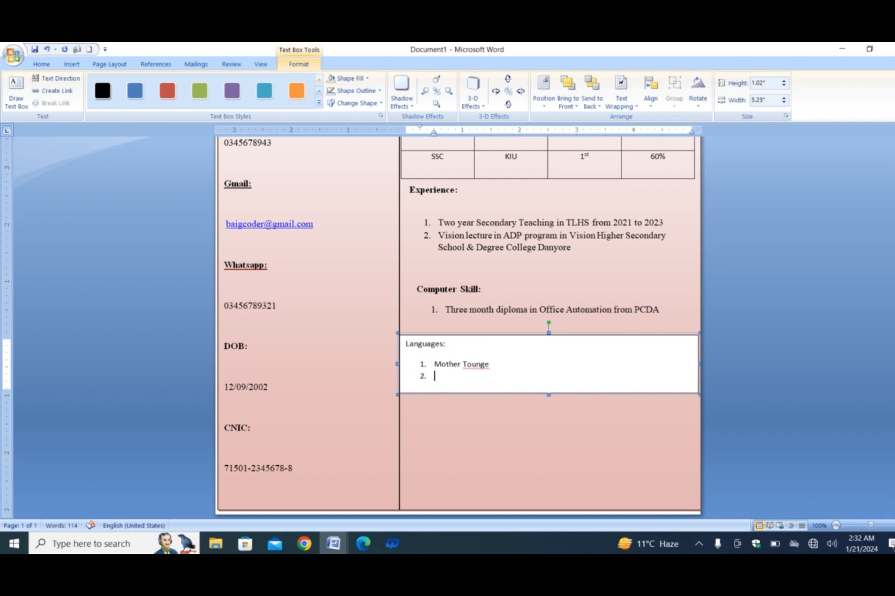
right_click(472, 363)
click(546, 182)
text(Urdu)
key(Return)
text(English)
drag(469, 389, 432, 362)
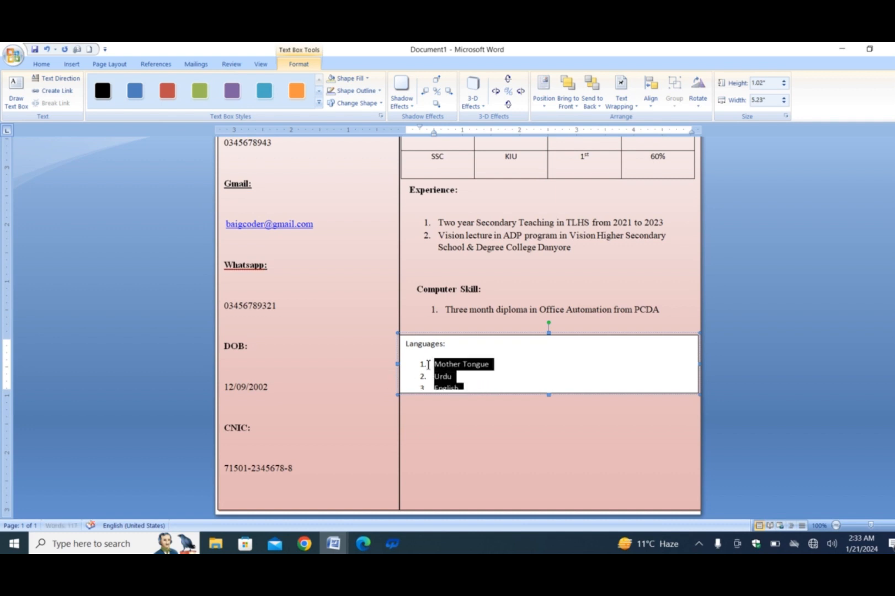
click(102, 66)
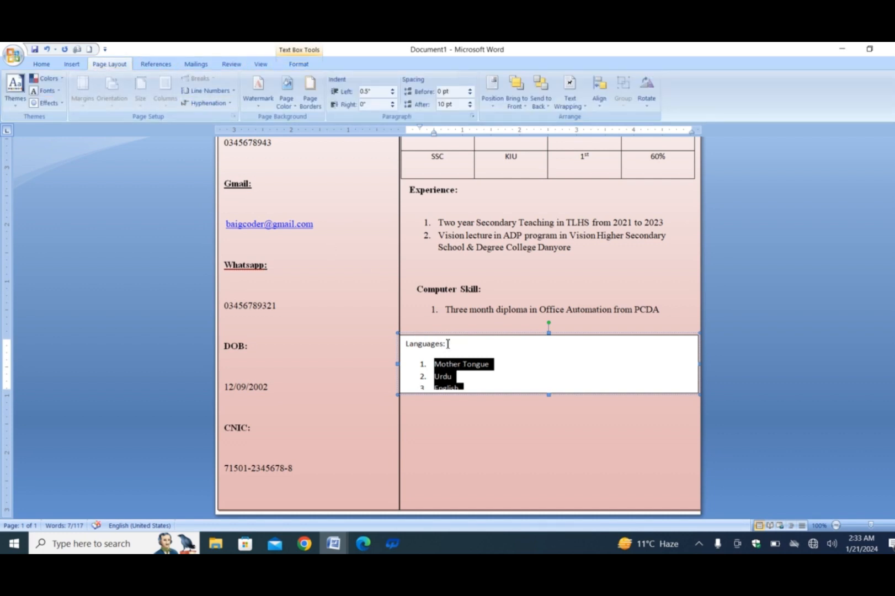
click(505, 380)
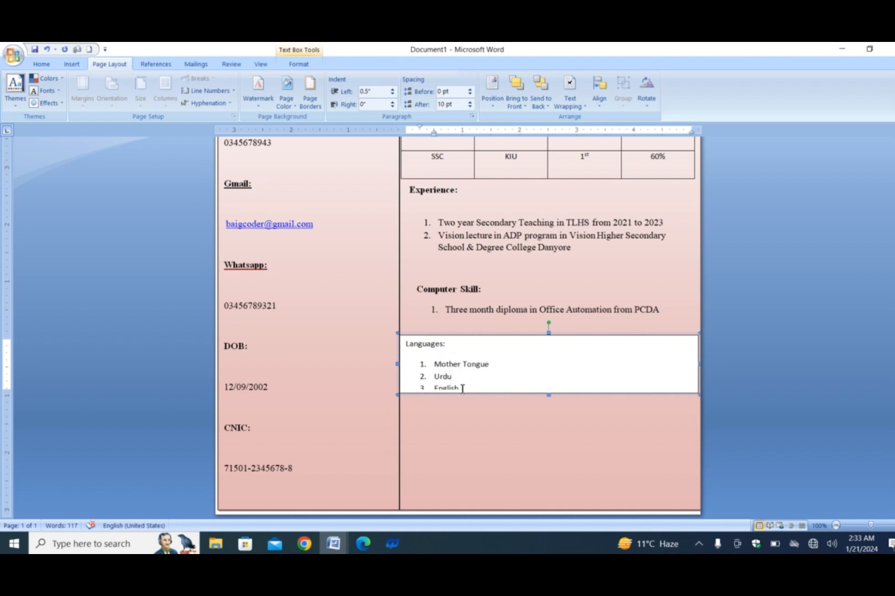
drag(465, 385, 434, 362)
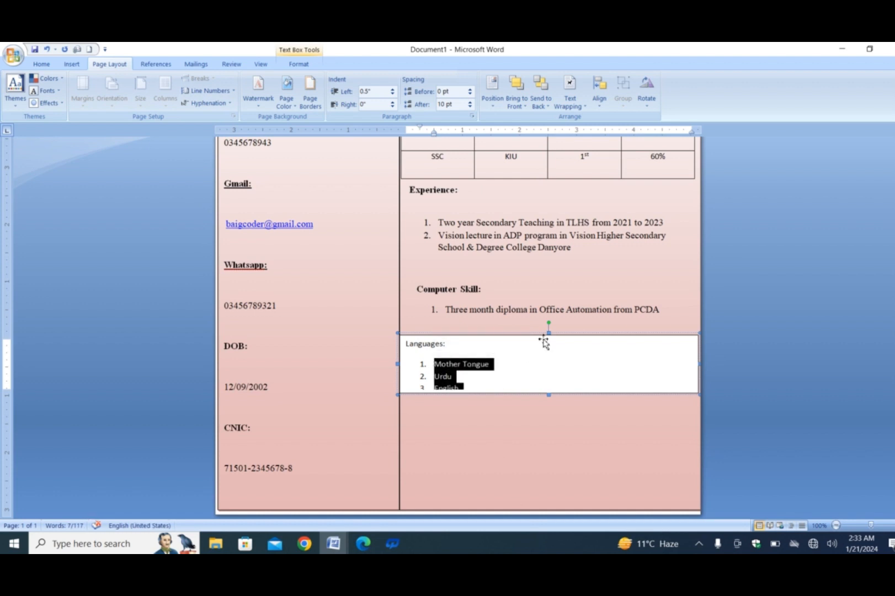
click(545, 337)
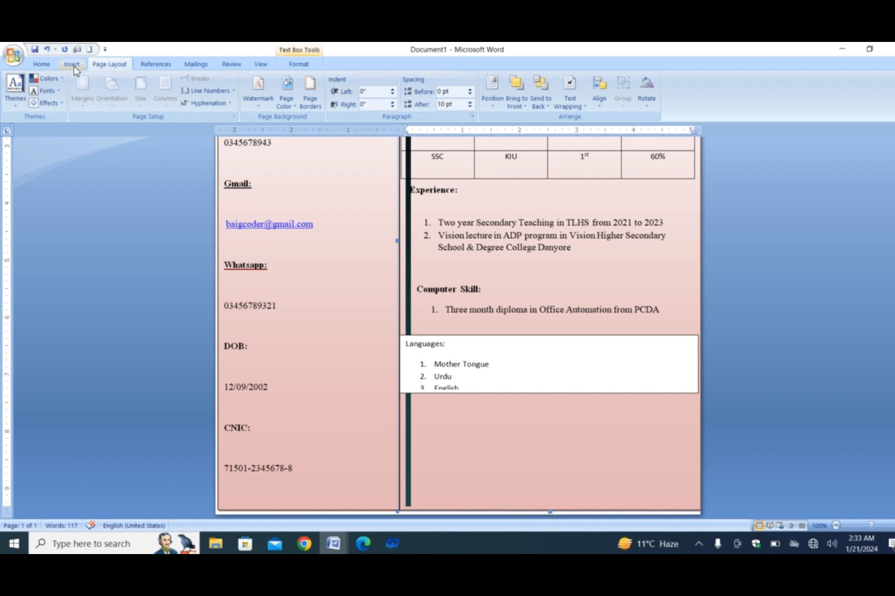
Step: Remove the fill and outline from the Languages box and extend it downward to about 1.25" high
click(526, 337)
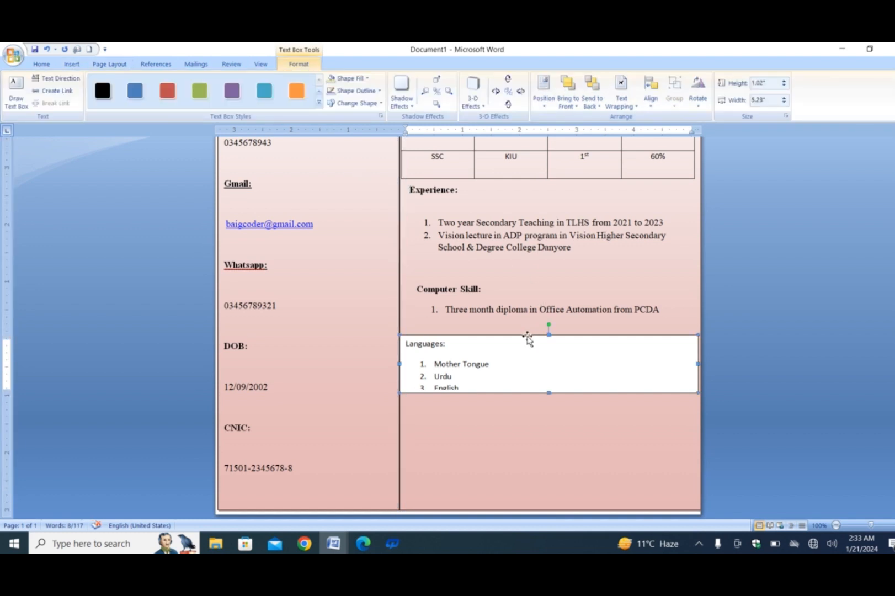
click(348, 78)
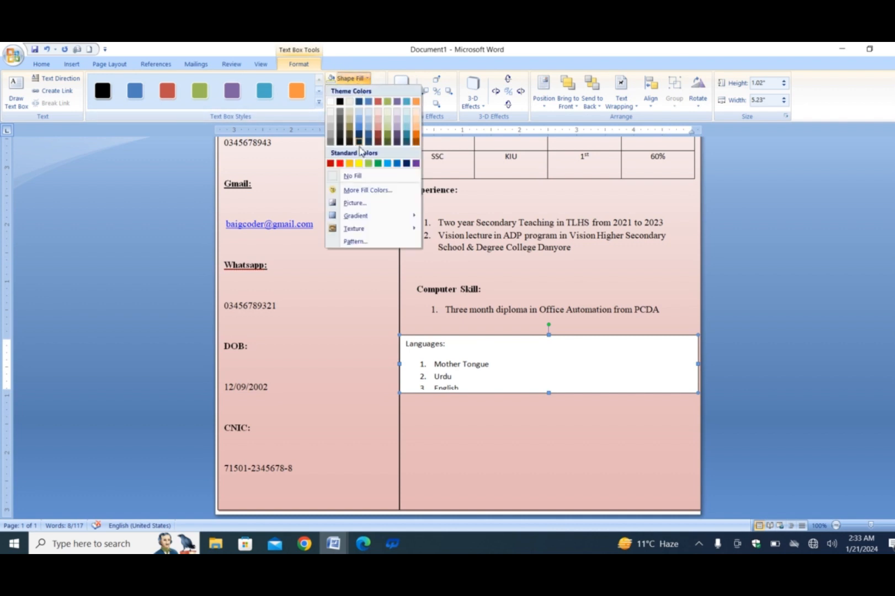
click(351, 174)
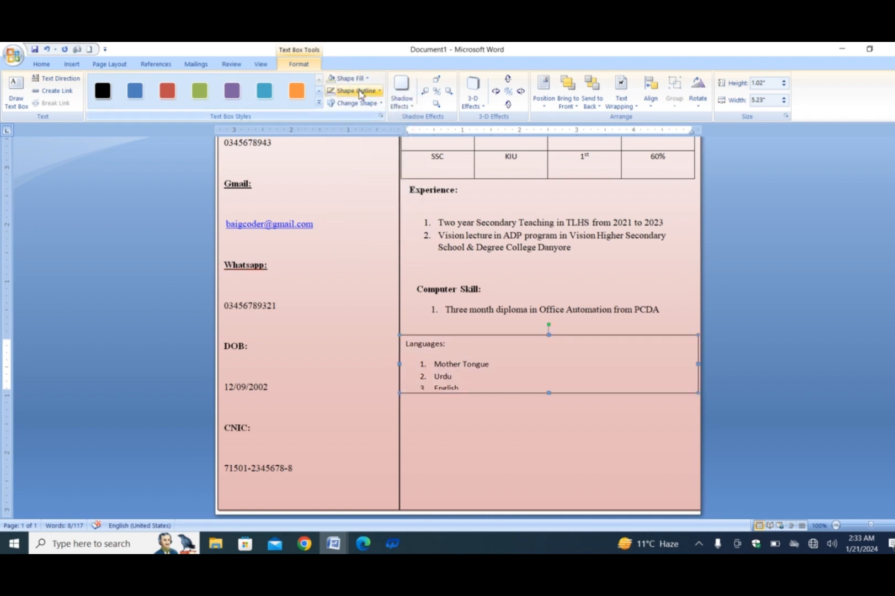
click(357, 91)
click(347, 188)
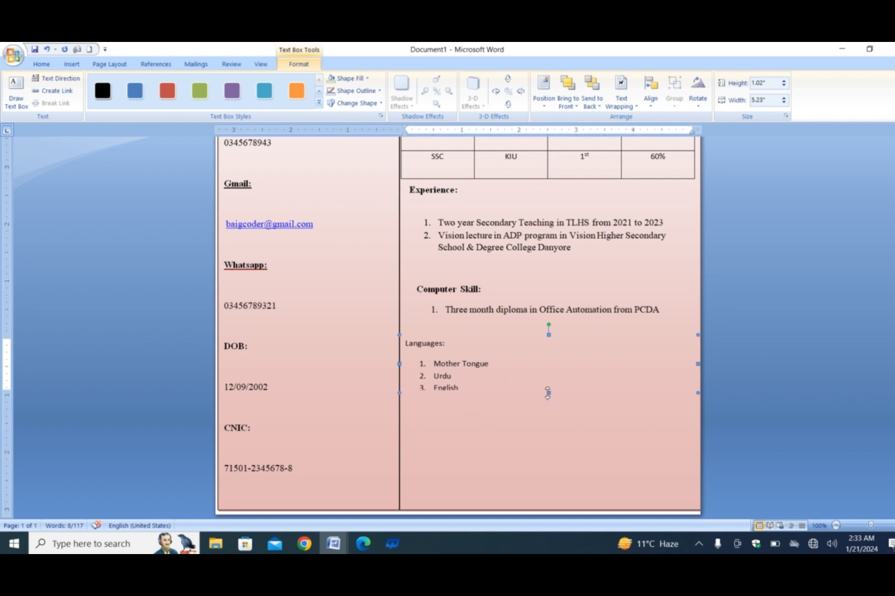
drag(549, 393, 548, 406)
Step: Set the Languages heading and its numbered list to Times New Roman, size 12
drag(460, 388, 414, 351)
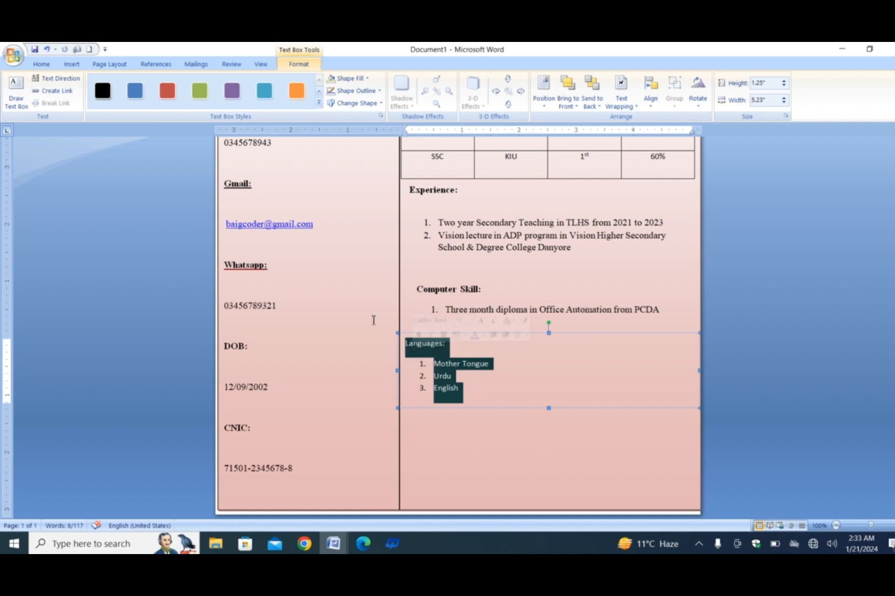
click(42, 64)
click(159, 83)
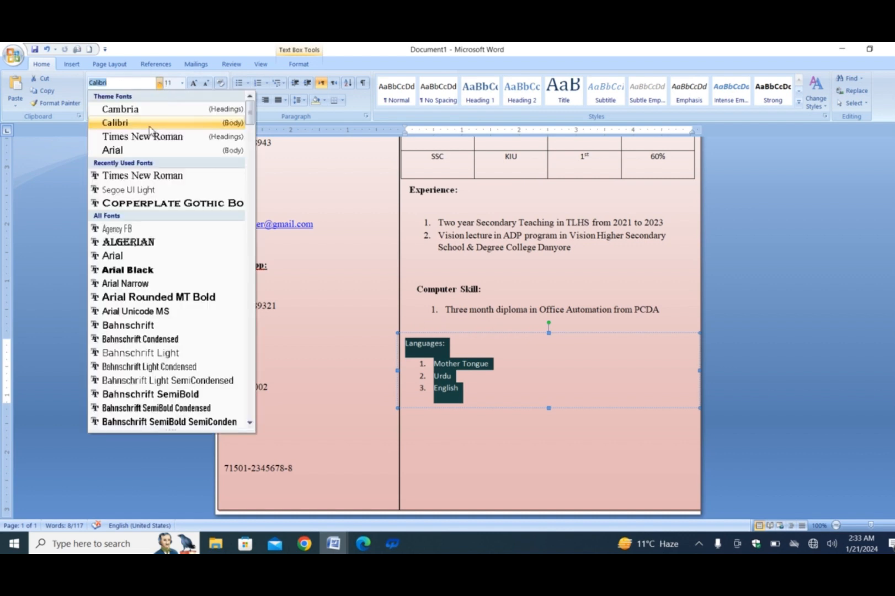
click(145, 136)
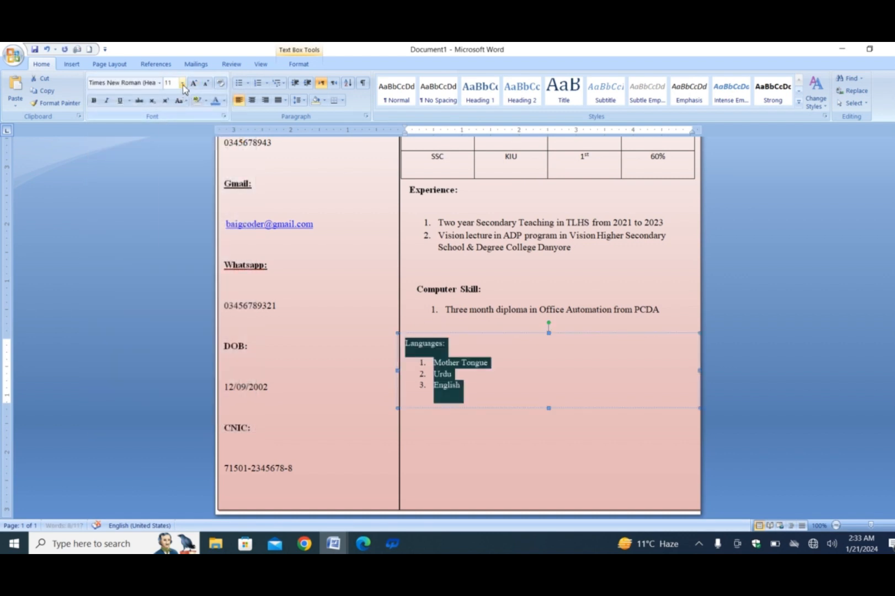
click(183, 84)
click(174, 137)
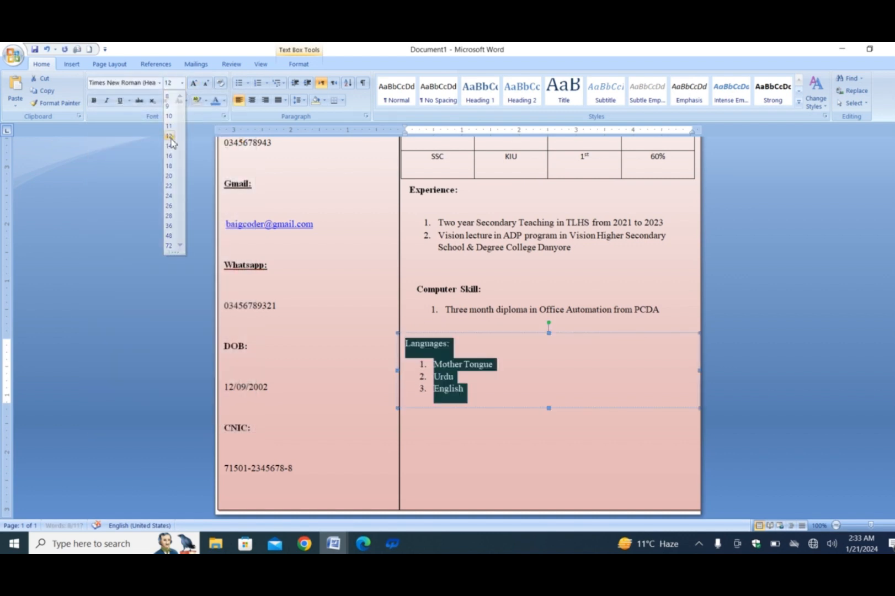
Step: Make the "Languages:" heading bold
click(453, 347)
drag(453, 347, 411, 344)
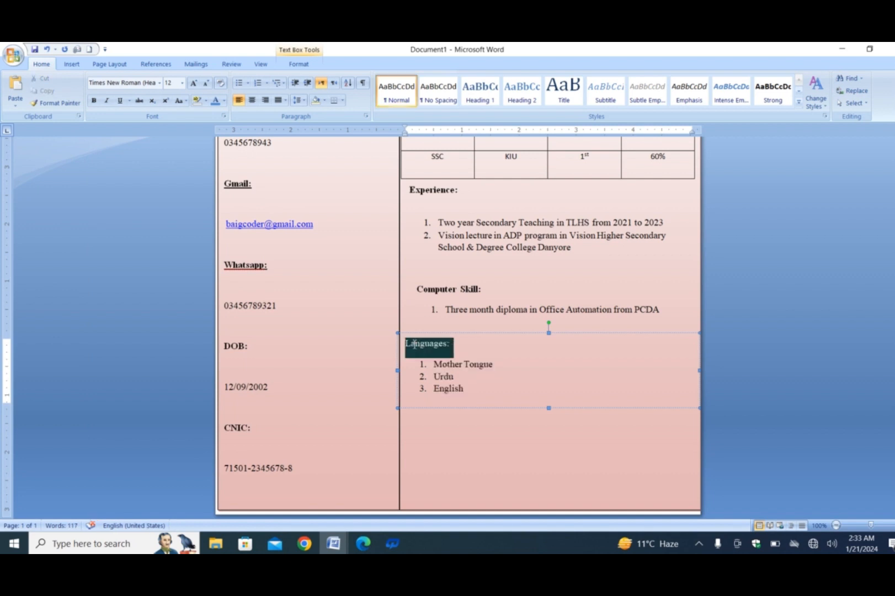
click(94, 101)
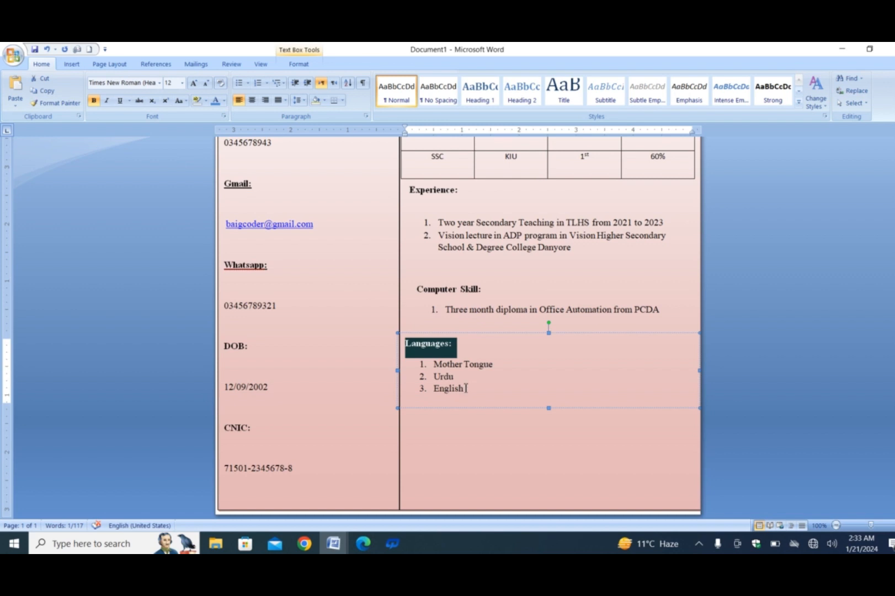
drag(472, 388, 435, 364)
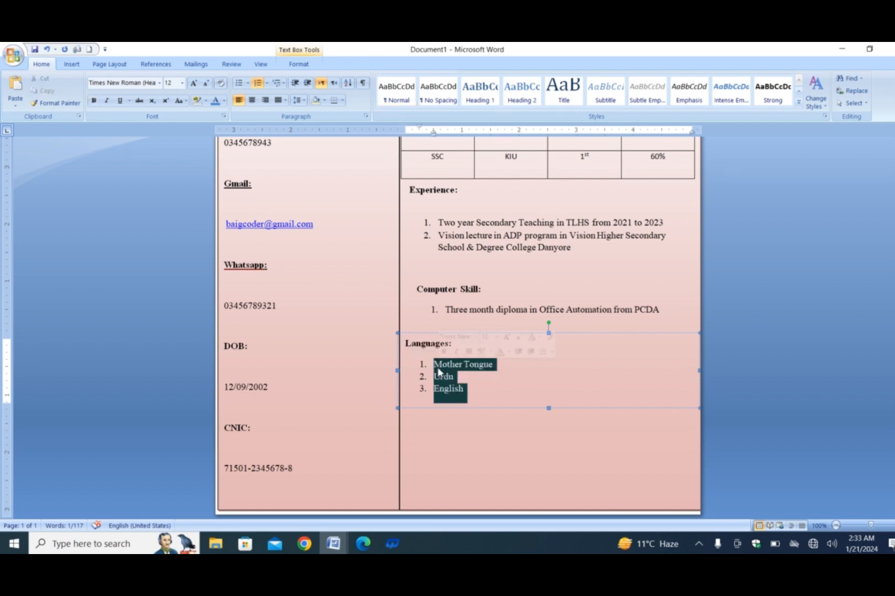
click(102, 66)
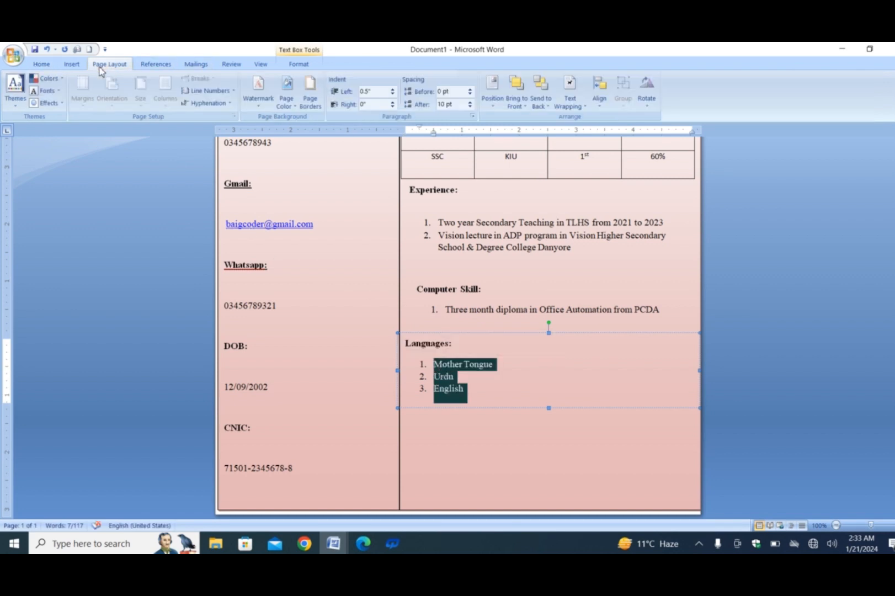
click(514, 378)
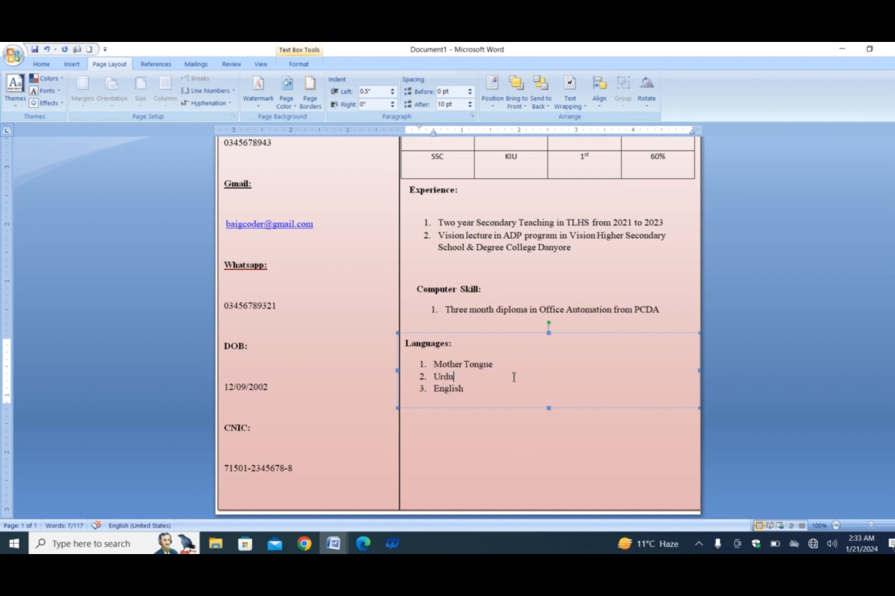
click(569, 429)
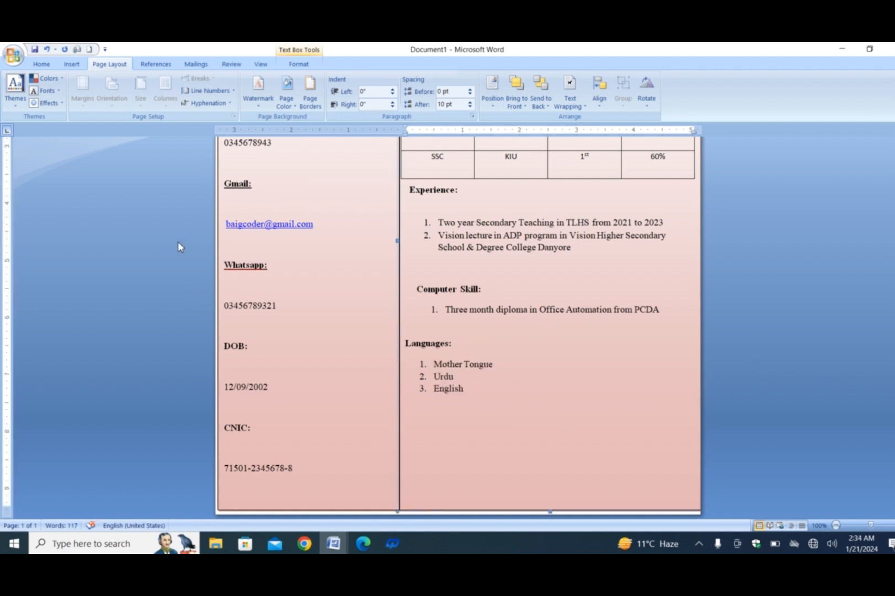
Step: Draw a rectangle about 4.98" wide by 1.19" high below the languages list and widen it to about 5.1"
click(41, 64)
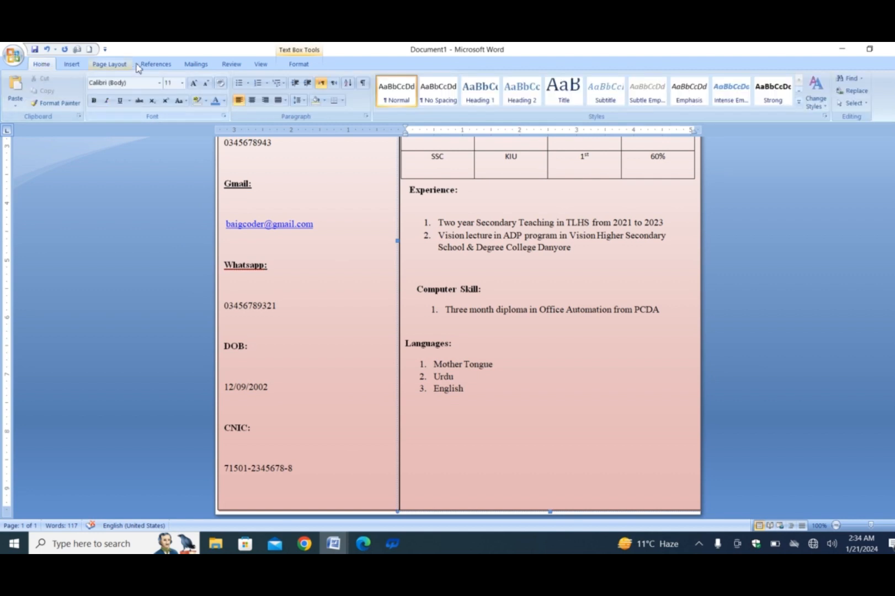
click(101, 64)
click(74, 65)
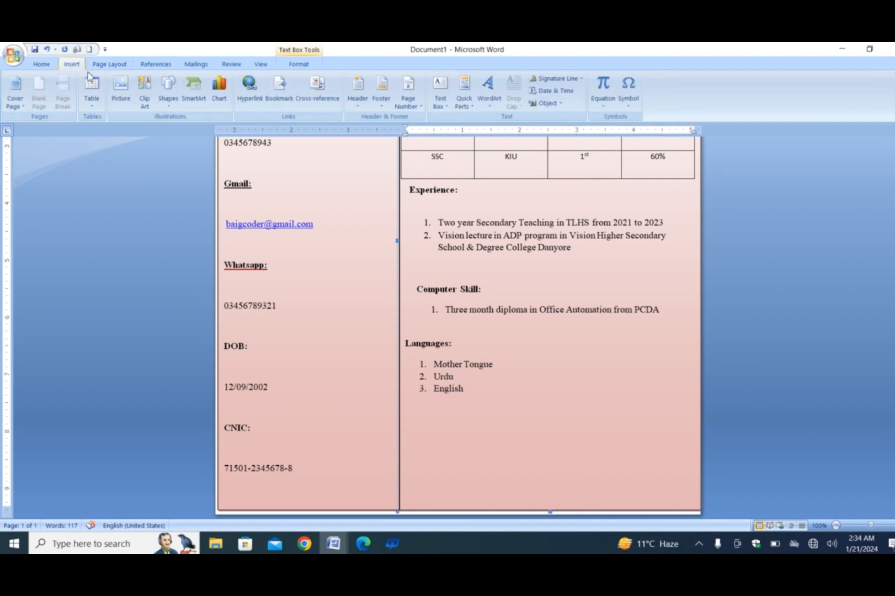
click(169, 88)
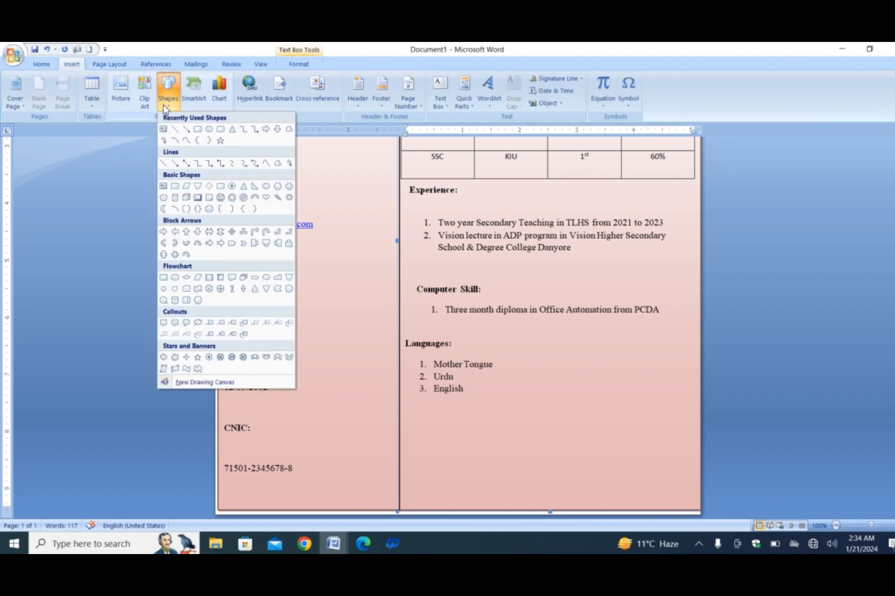
click(197, 128)
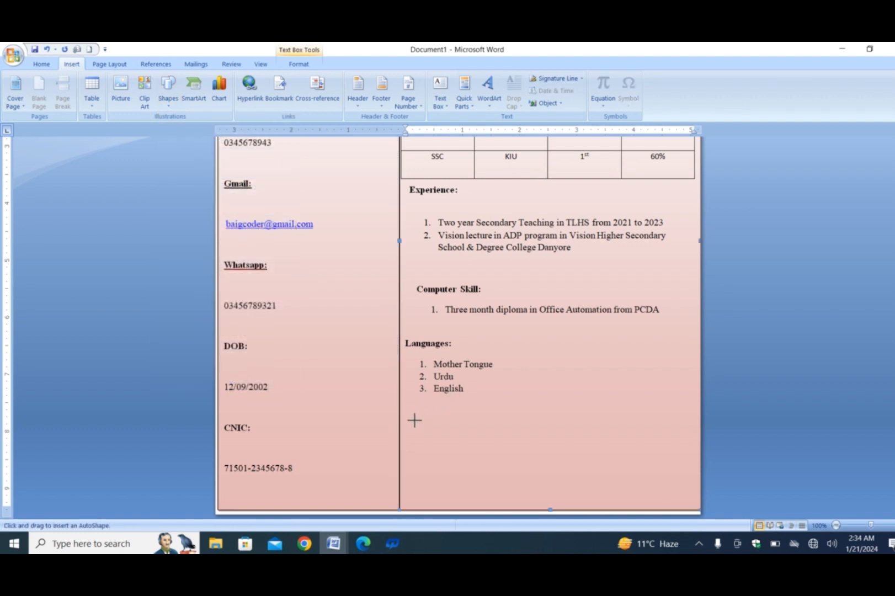
mouse_move(414, 422)
mouse_down()
mouse_move(516, 469)
mouse_move(695, 488)
mouse_up()
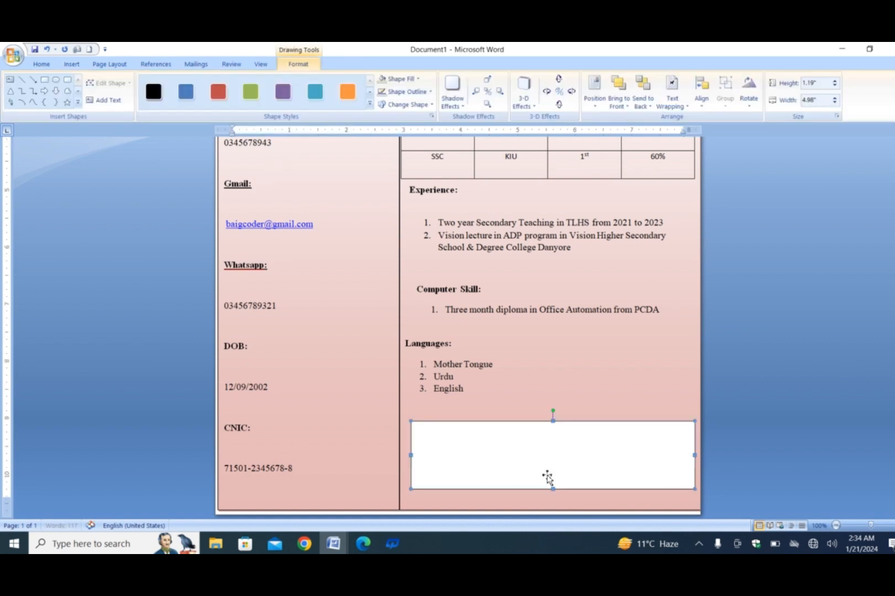
drag(411, 489, 404, 490)
Step: Add text to the new rectangle with the heading "Reference:" and the line "Will be provided on demand" beneath it
right_click(451, 451)
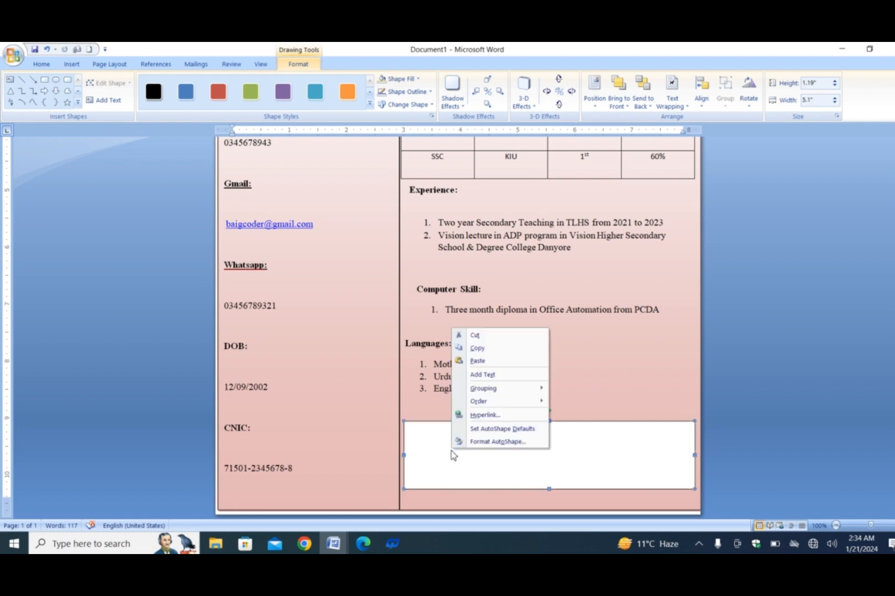
click(482, 374)
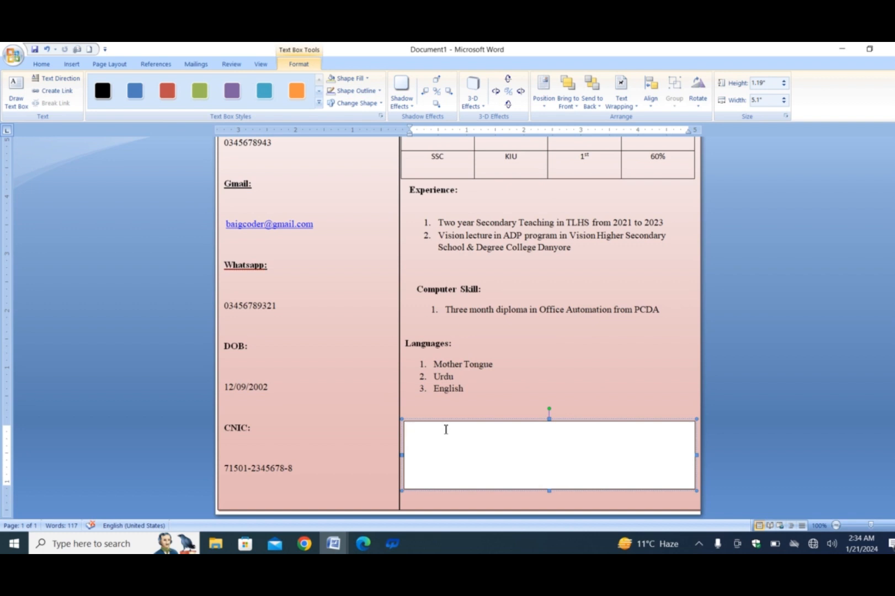
text(Reference:)
key(Return)
text(Will be provided on demand)
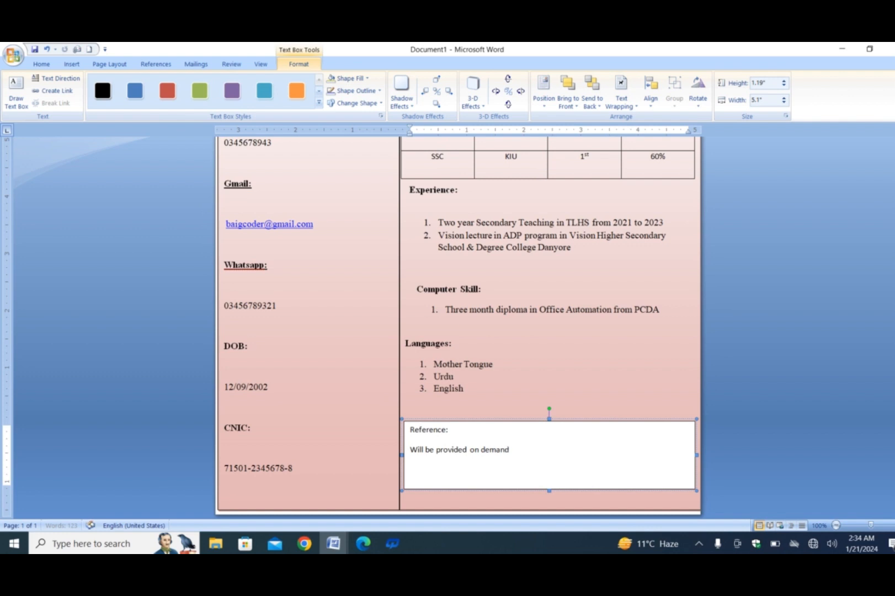
Step: Set the Reference heading and the line beneath it to Times New Roman, size 12
drag(517, 450, 420, 434)
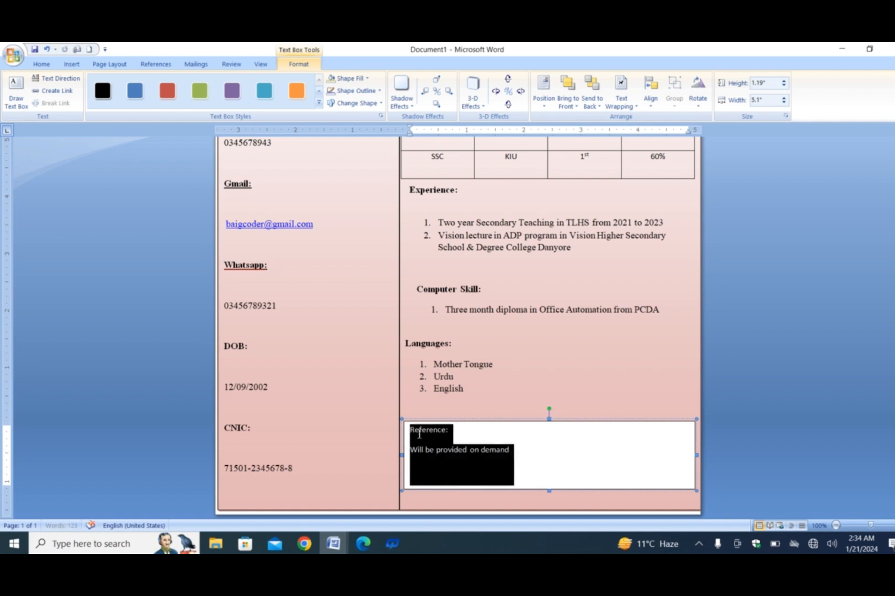
click(48, 67)
click(159, 82)
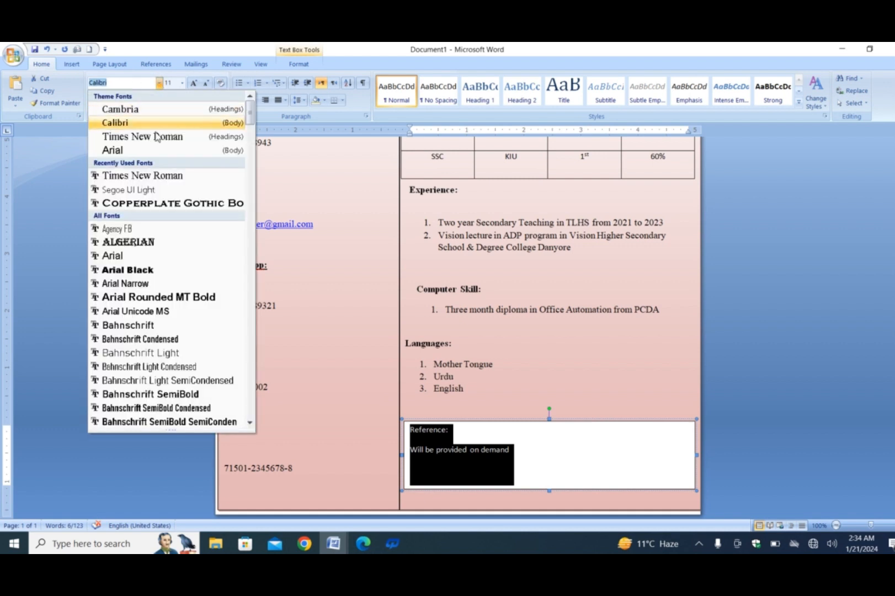
click(148, 138)
click(181, 82)
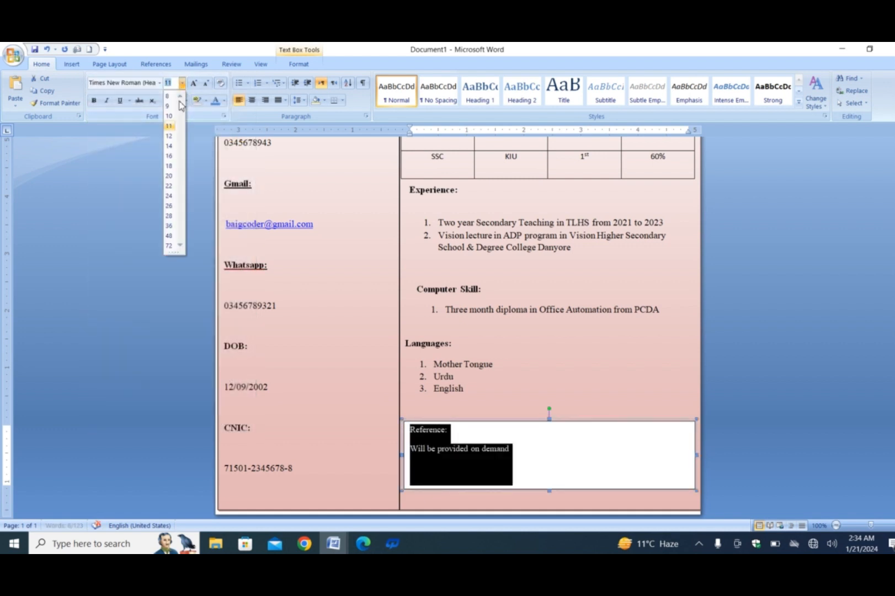
click(170, 138)
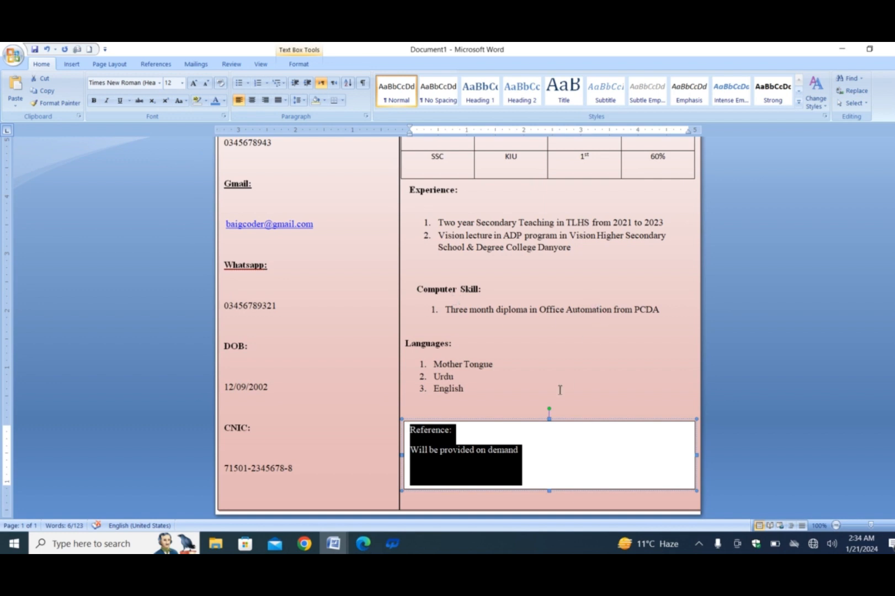
Step: Make the "Reference:" heading bold
click(468, 428)
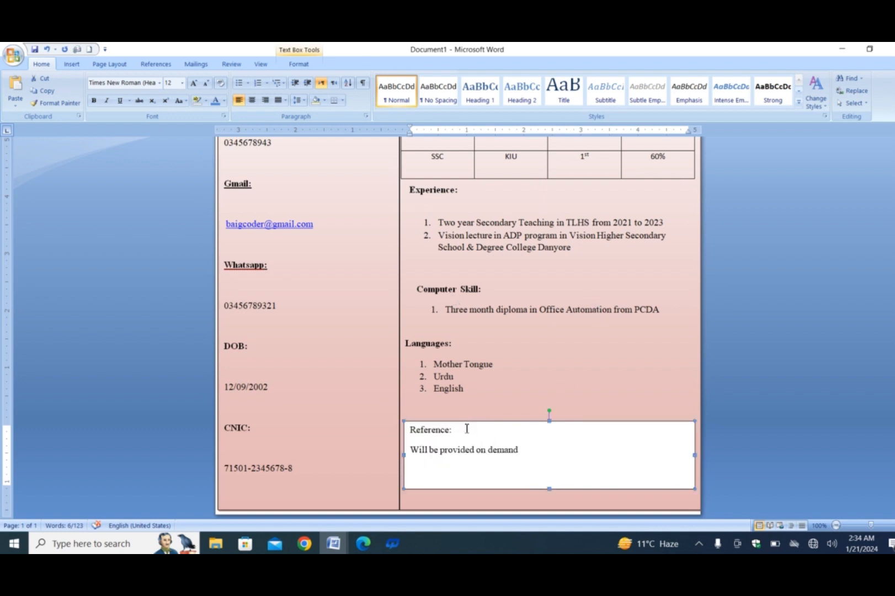
drag(463, 433, 424, 429)
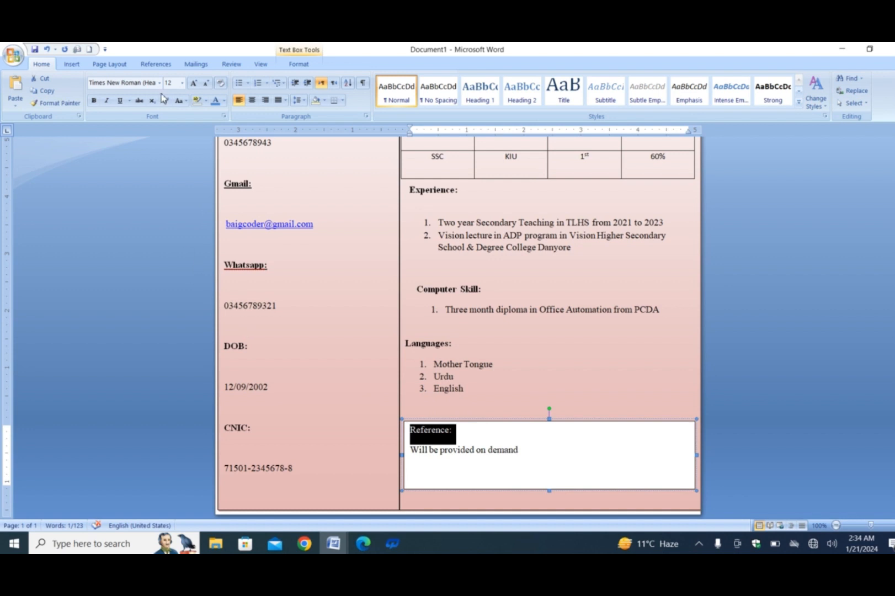
click(94, 100)
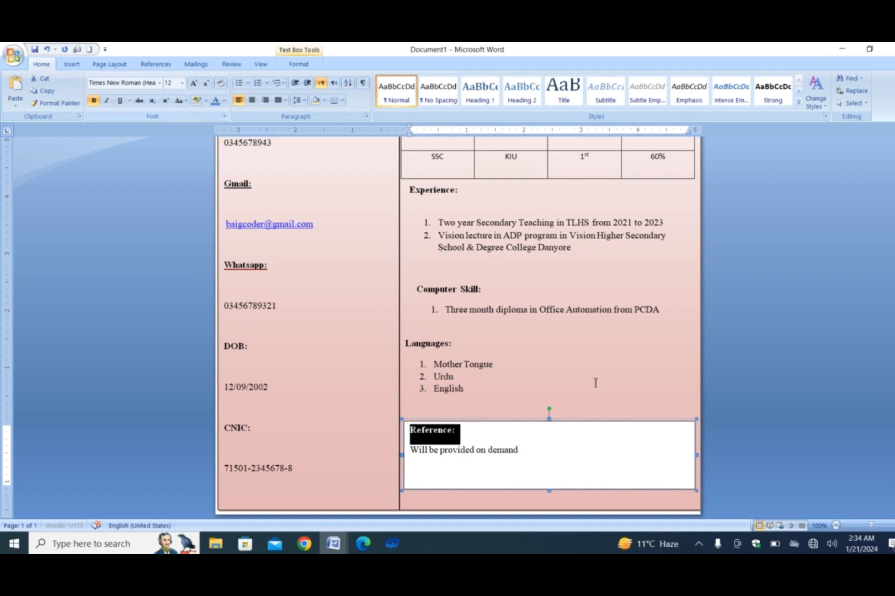
Step: Remove the outline and the fill from the Reference text box so the gradient background shows through
click(554, 420)
double_click(554, 421)
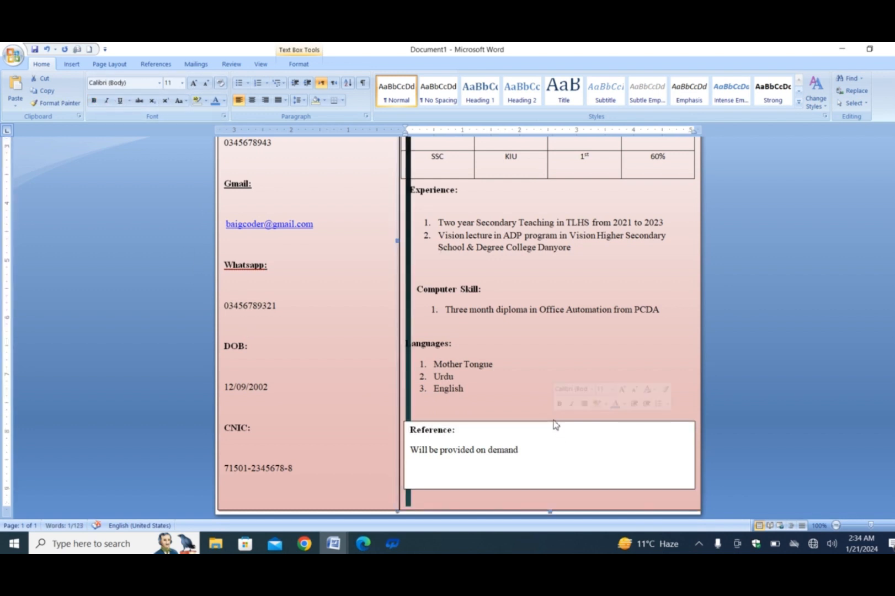
click(553, 423)
click(552, 422)
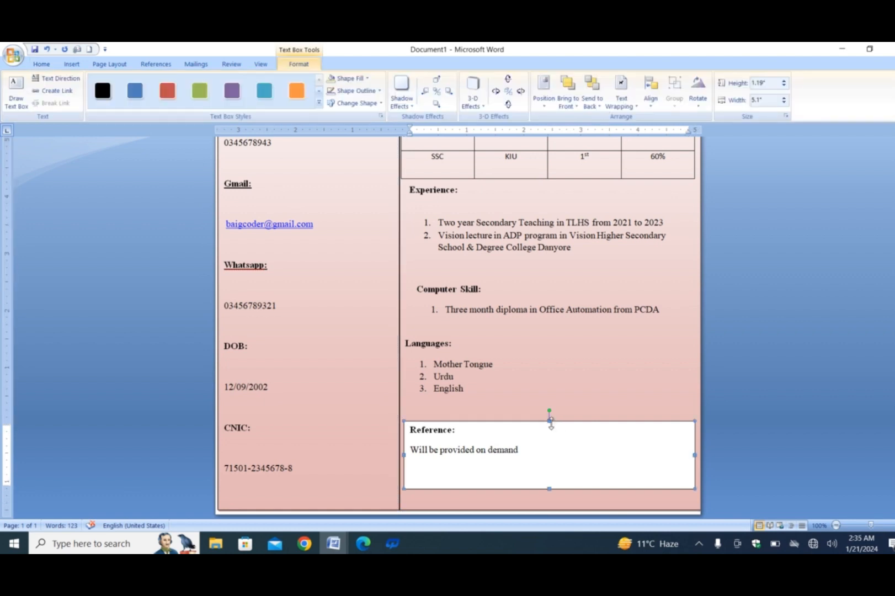
click(374, 92)
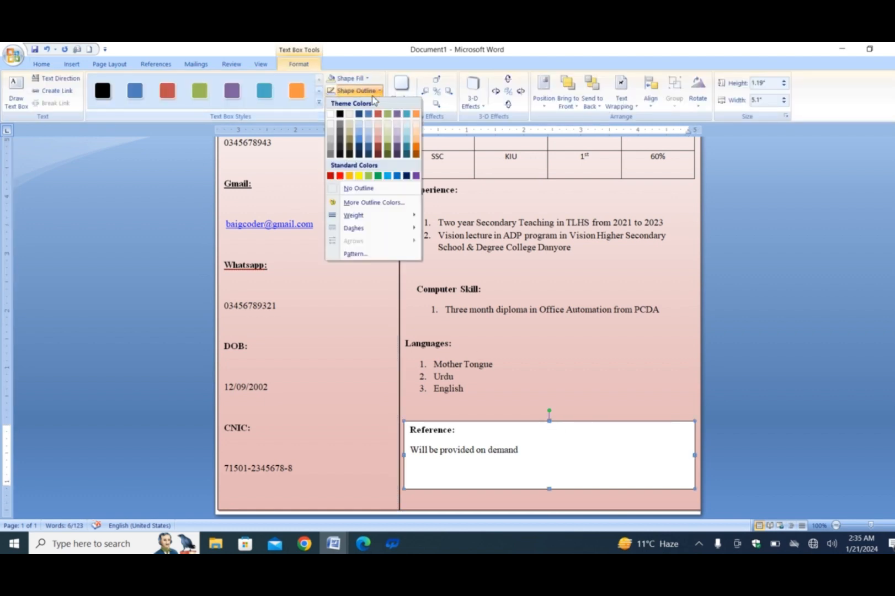
click(347, 190)
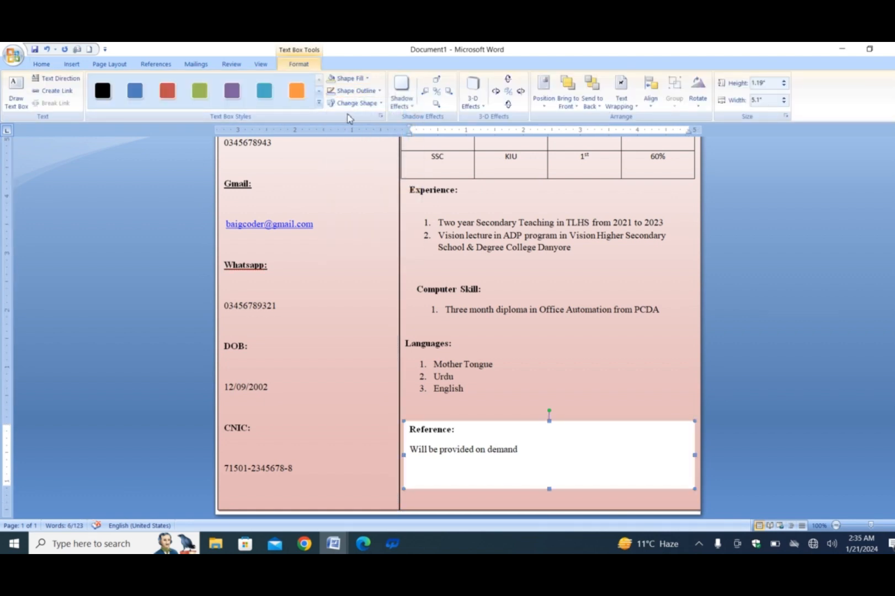
click(364, 79)
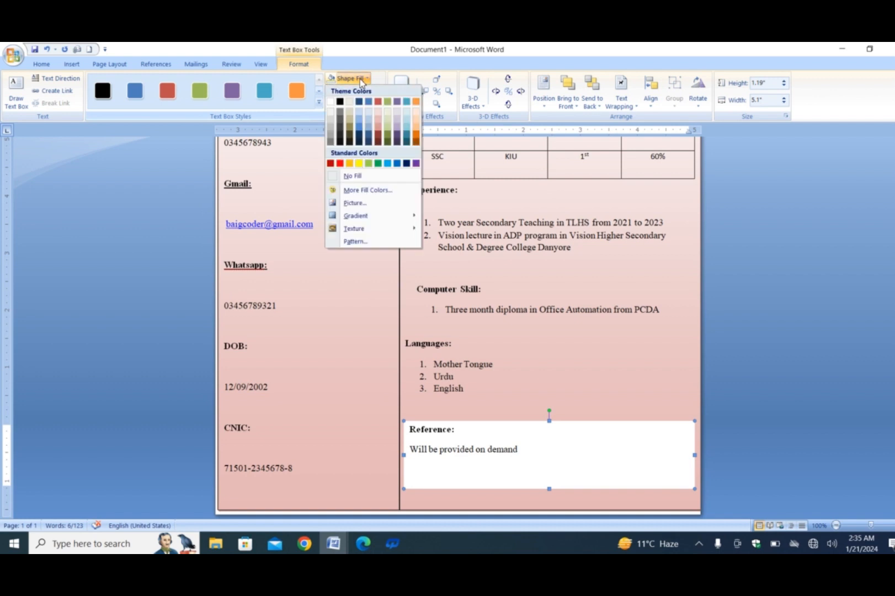
click(339, 176)
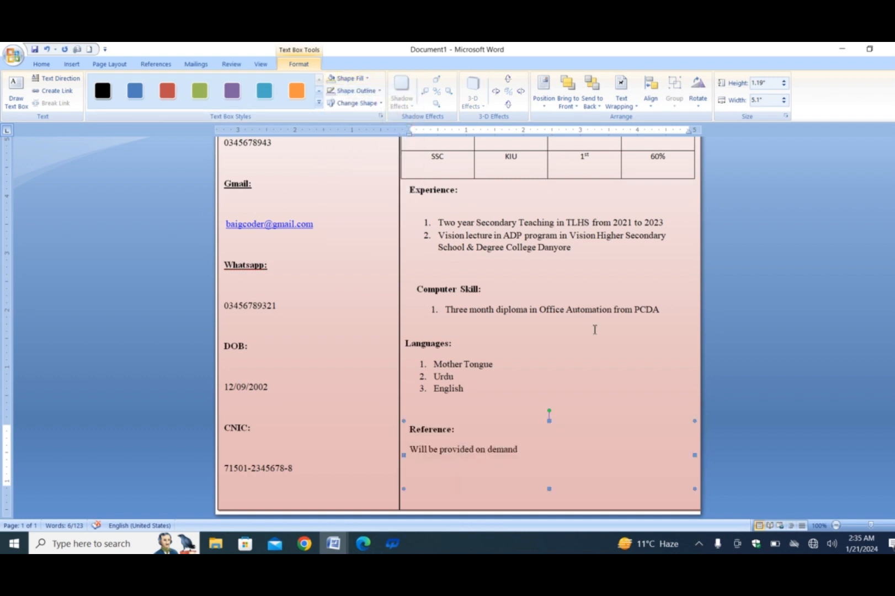
Step: Remove the outlines from the personal details column box and the large box holding the objectives and other sections
scroll(458, 325, up, 10)
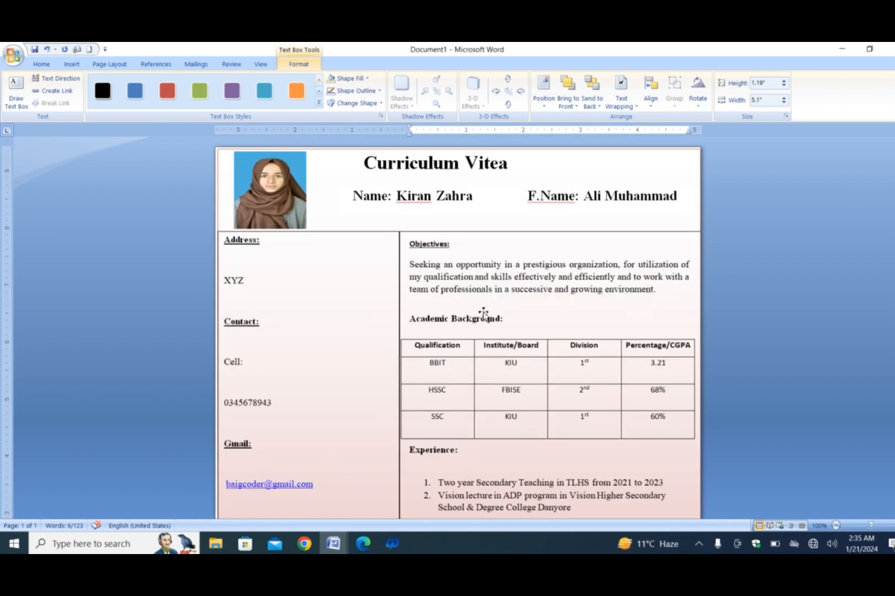
click(385, 232)
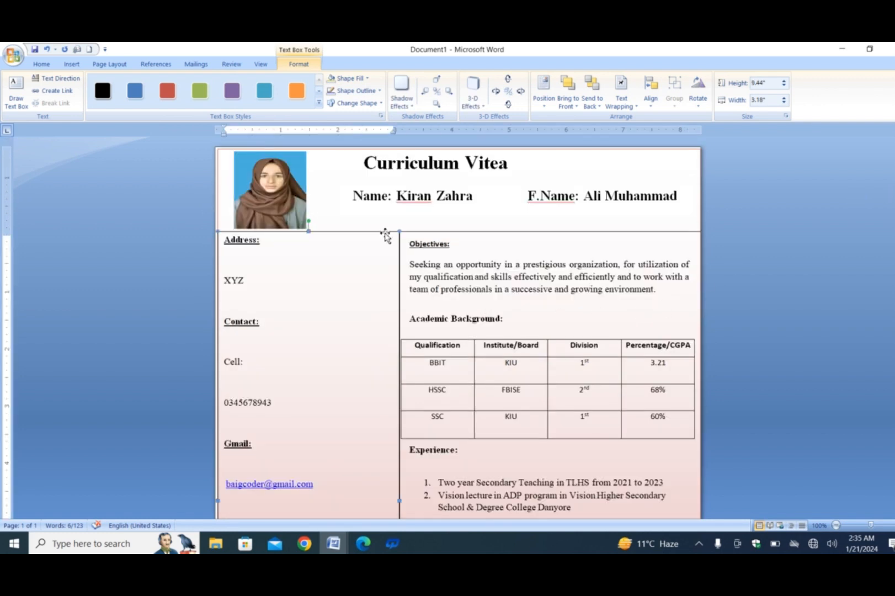
click(362, 92)
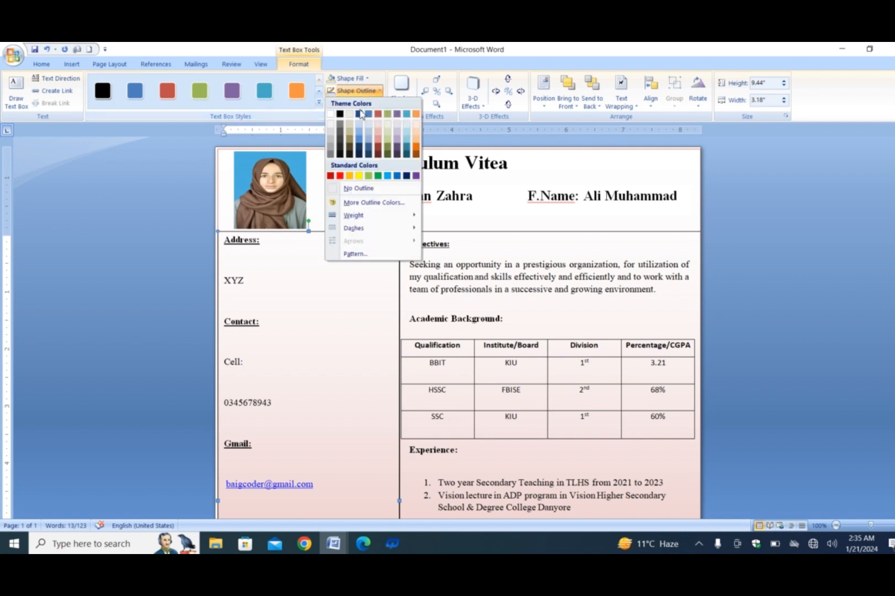
click(346, 189)
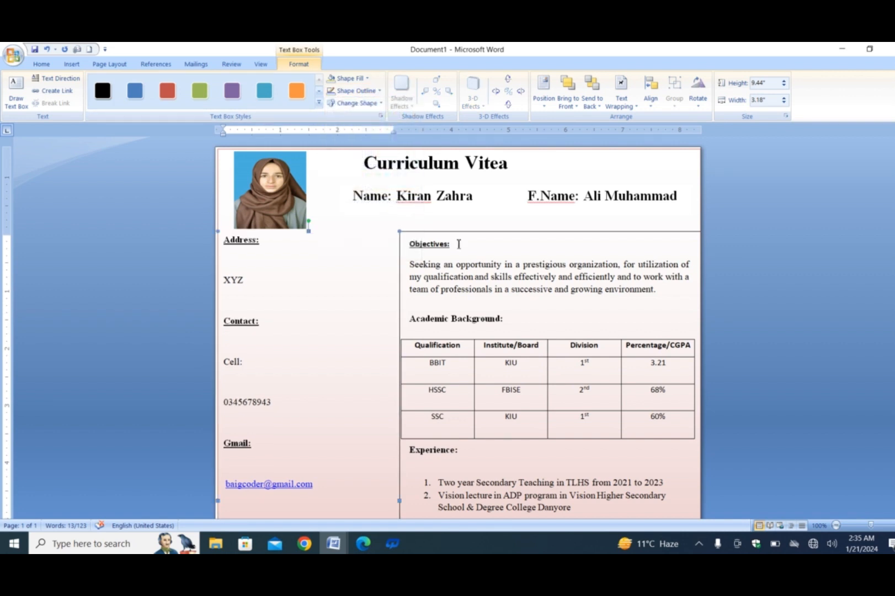
click(458, 233)
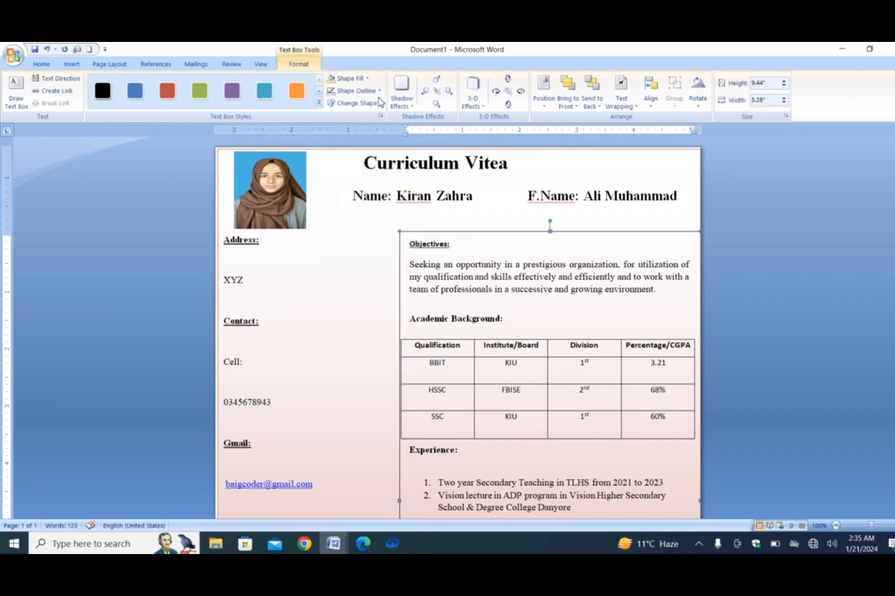
click(359, 90)
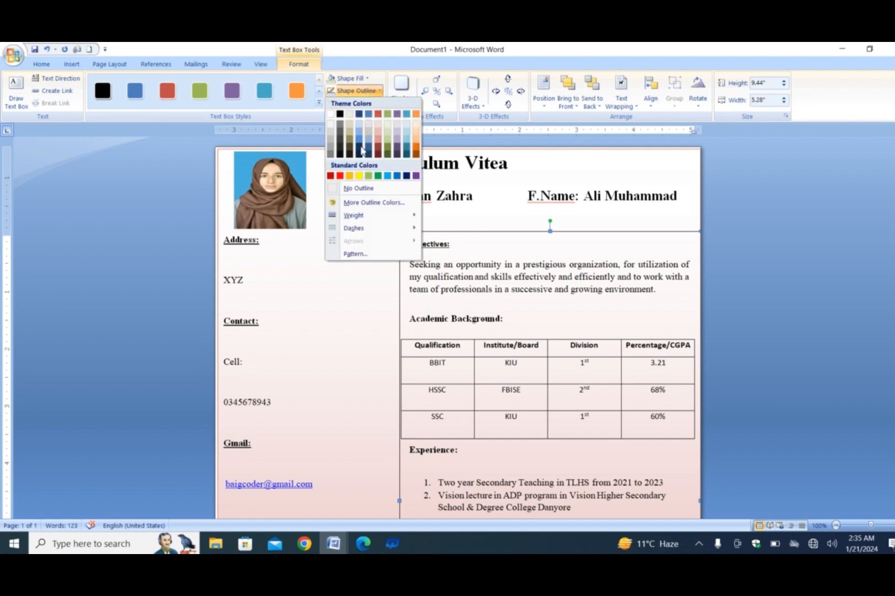
click(348, 188)
Step: Review the layout of the whole curriculum vitae page, from the header down through its sections
scroll(457, 329, down, 8)
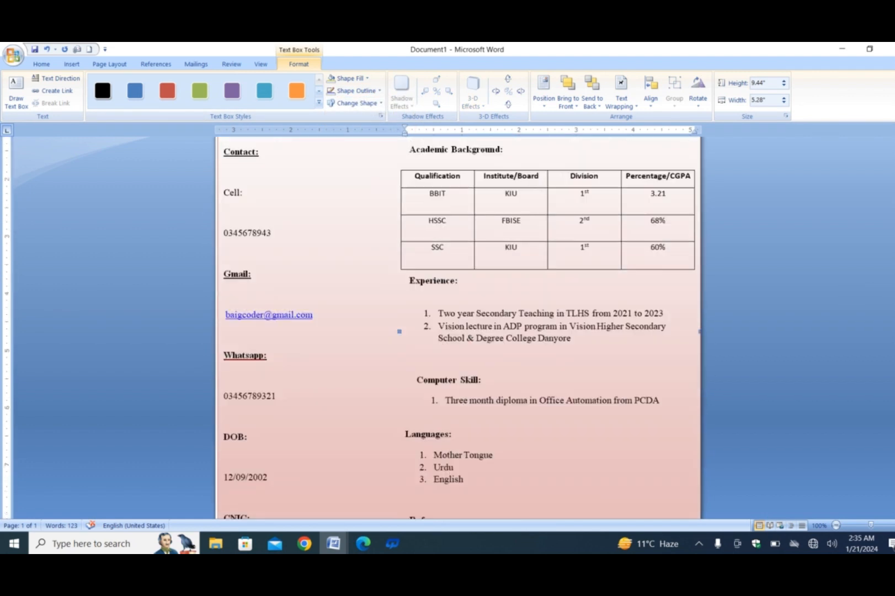
scroll(869, 235, up, 8)
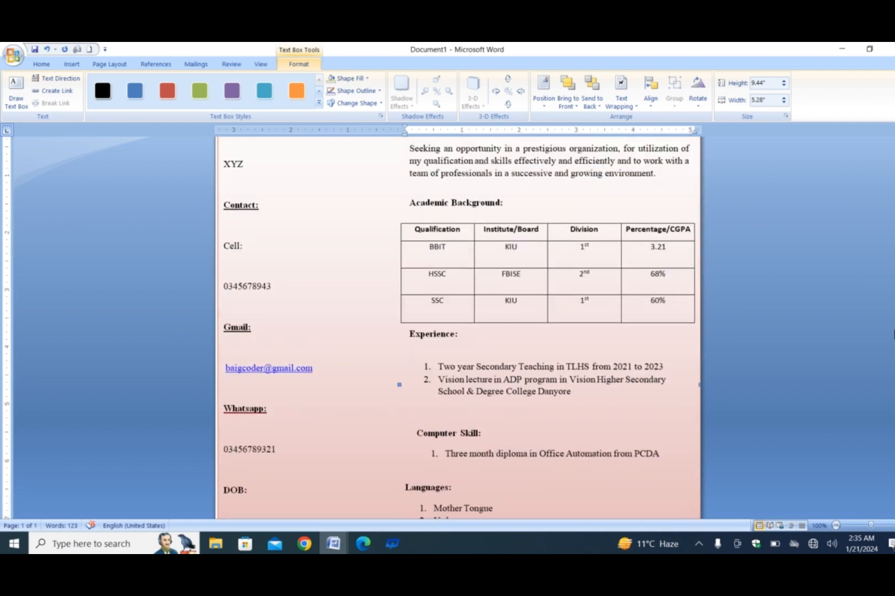
scroll(869, 235, down, 8)
scroll(885, 331, up, 8)
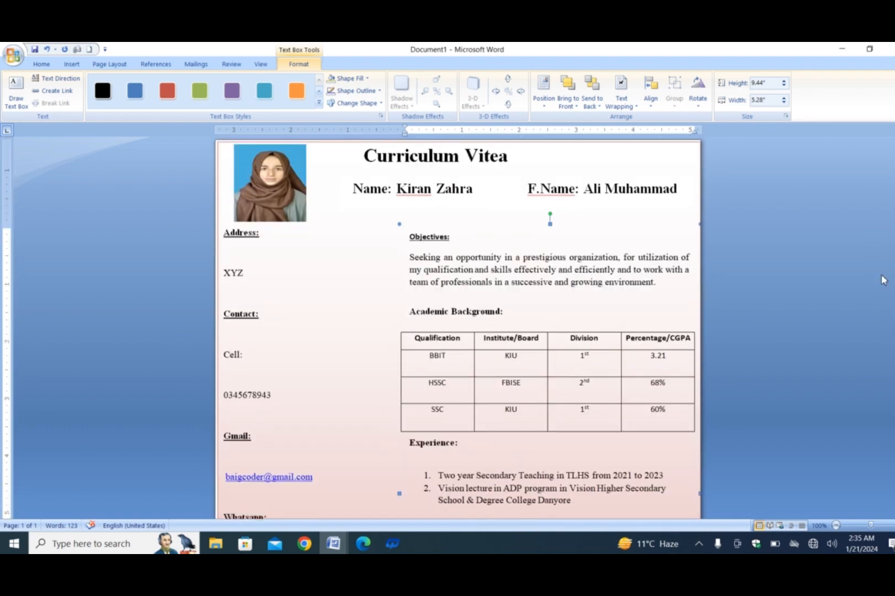
scroll(886, 331, down, 7)
scroll(882, 319, up, 5)
scroll(885, 322, down, 1)
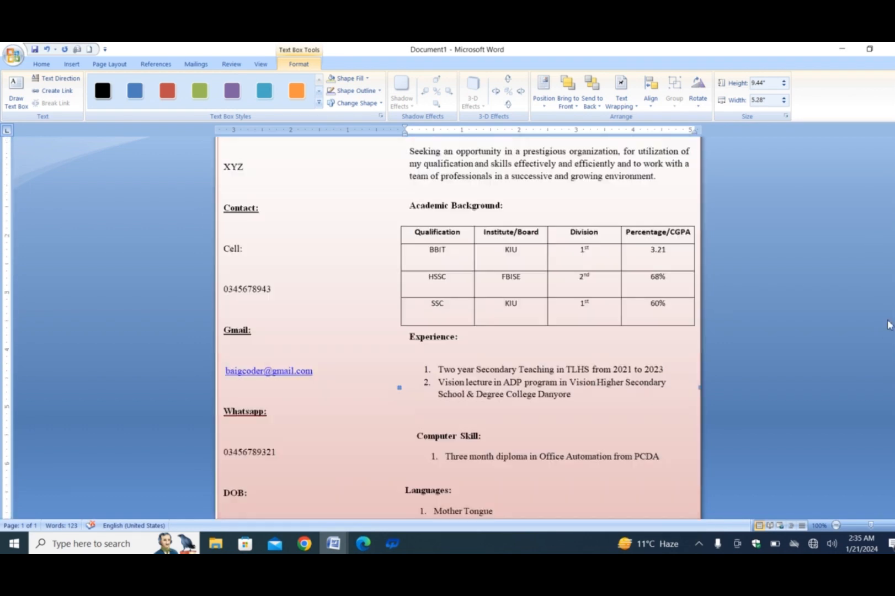
scroll(888, 320, up, 1)
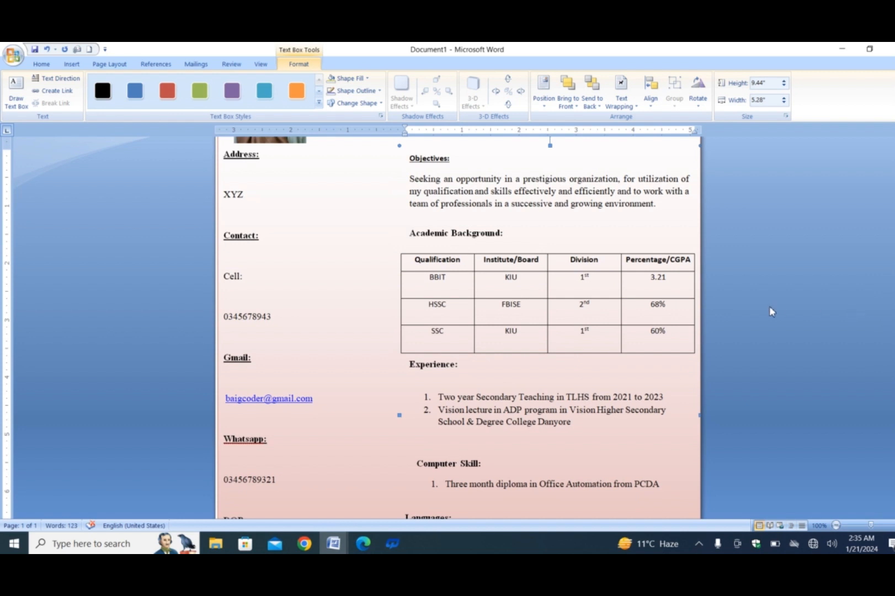